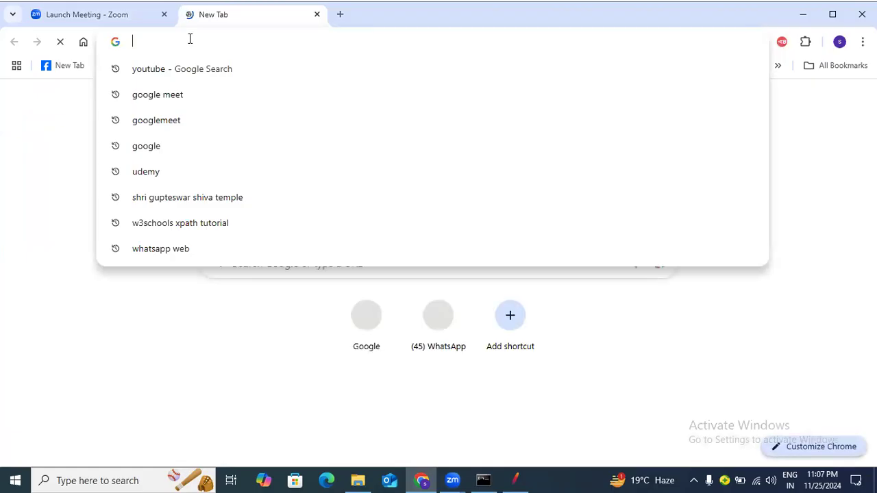
Open the JPetStore Demo site at petstore.octoperf.com and enter the store
text(j)
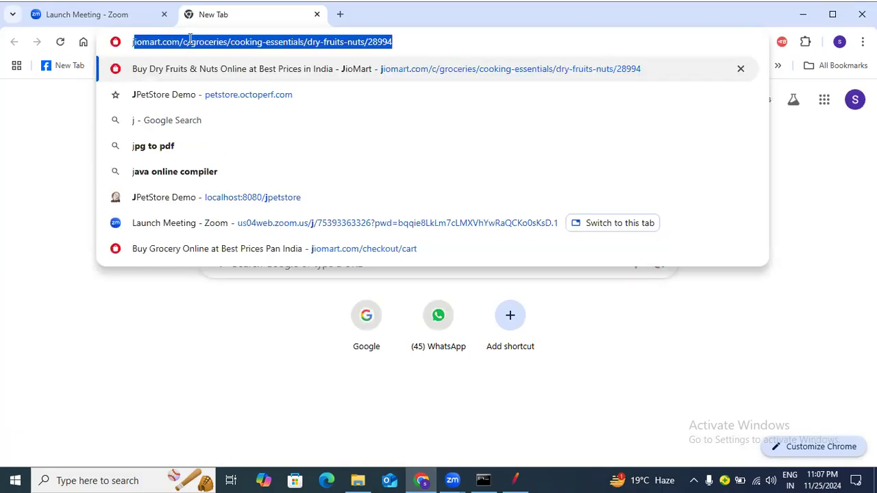
click(205, 96)
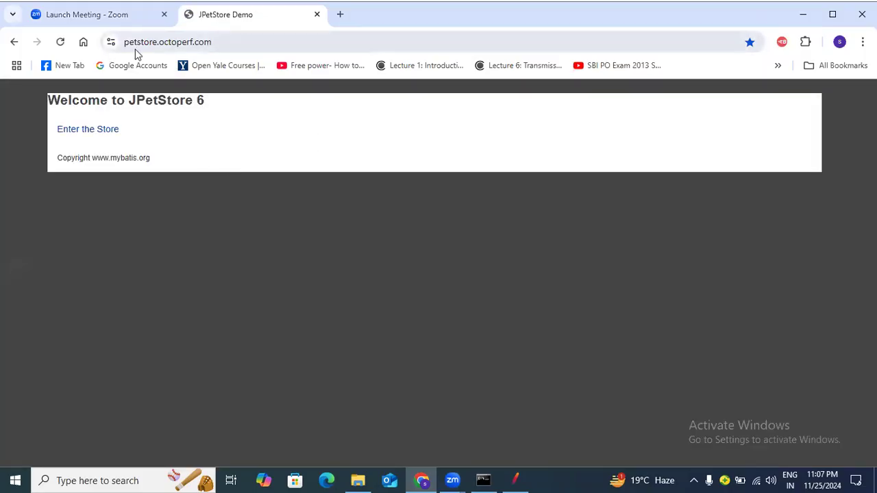
click(220, 41)
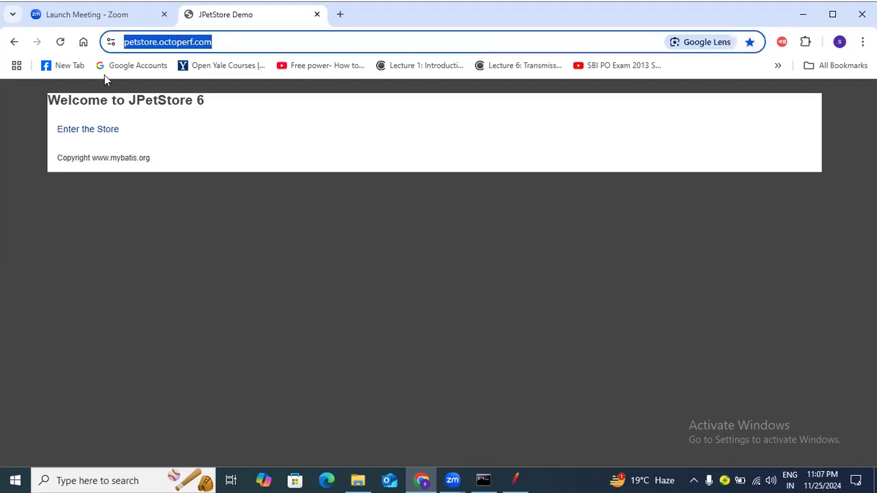
click(94, 135)
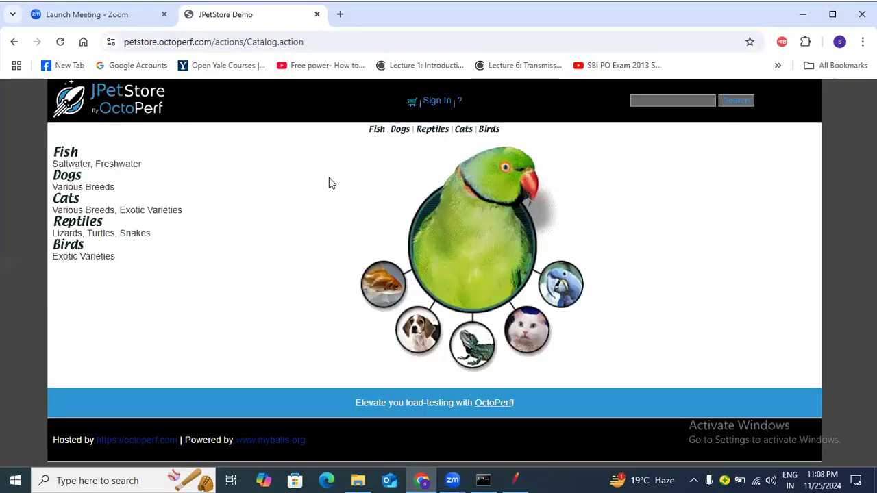
Sign in to the store with the username j2ee and the saved account password
click(435, 103)
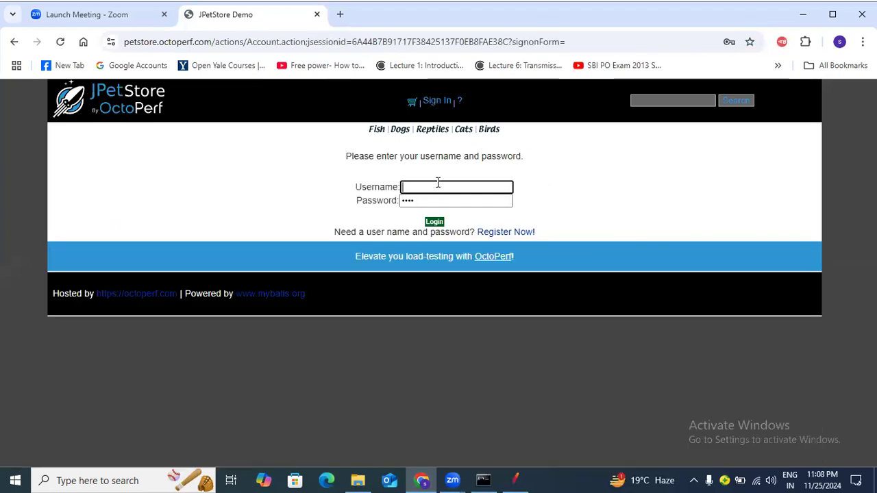
text(j2ee)
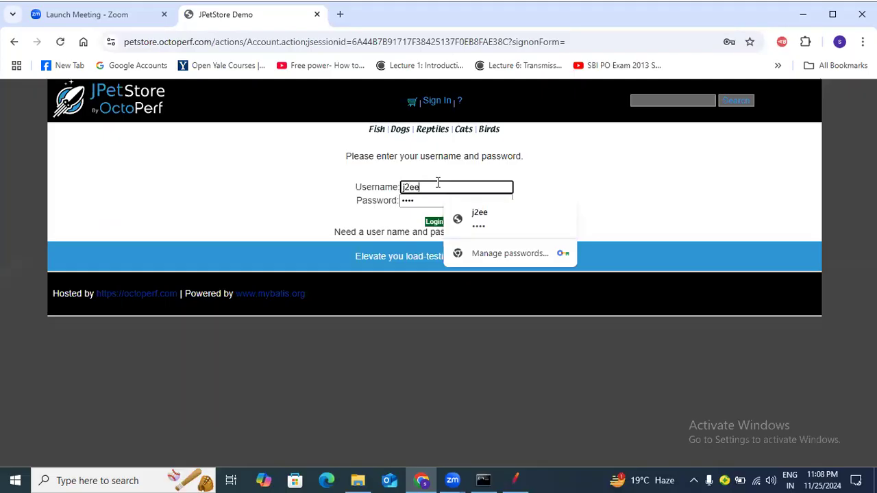
click(468, 213)
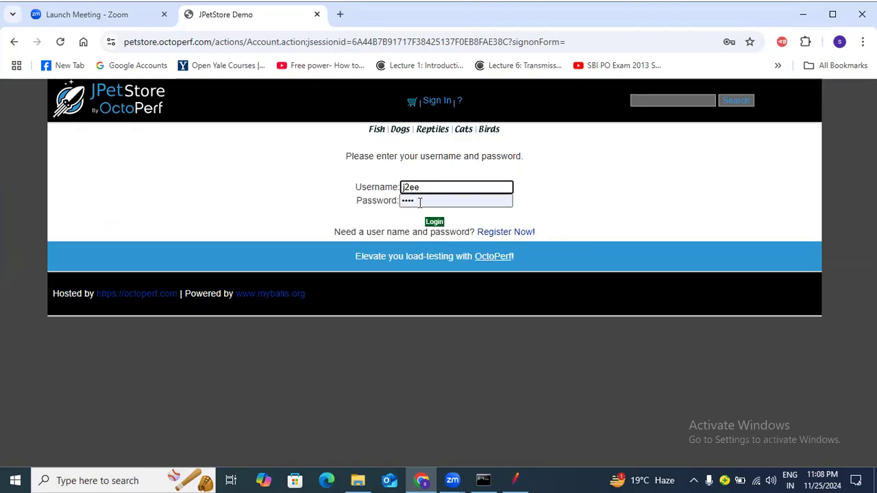
drag(423, 202, 402, 201)
drag(338, 218, 348, 220)
click(435, 222)
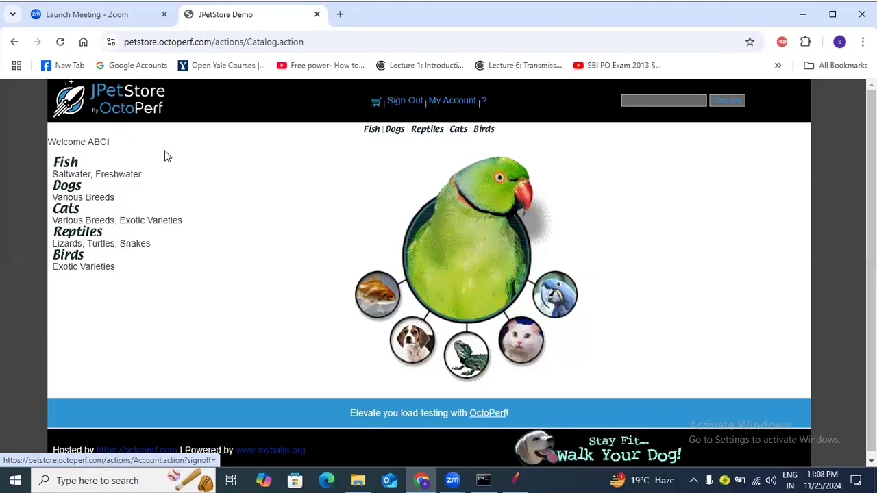
Add the Large Angelfish item EST-1 from the Fish category's Angelfish product to the cart
click(66, 165)
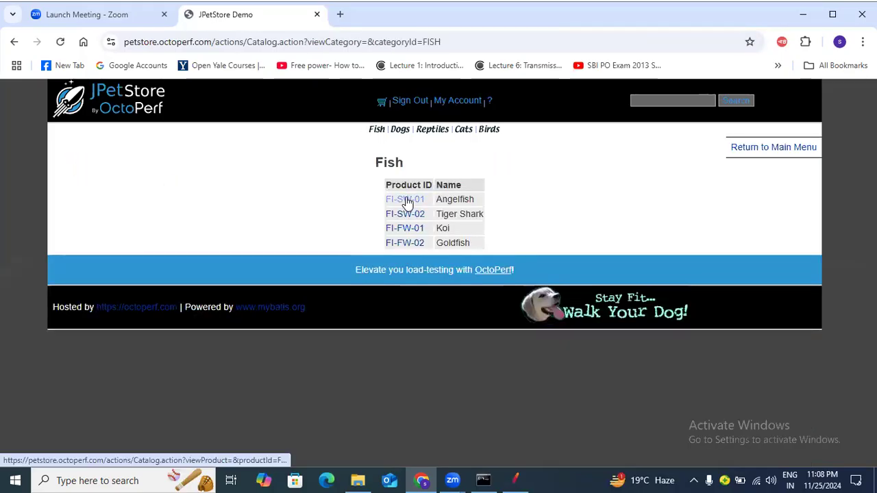
click(405, 201)
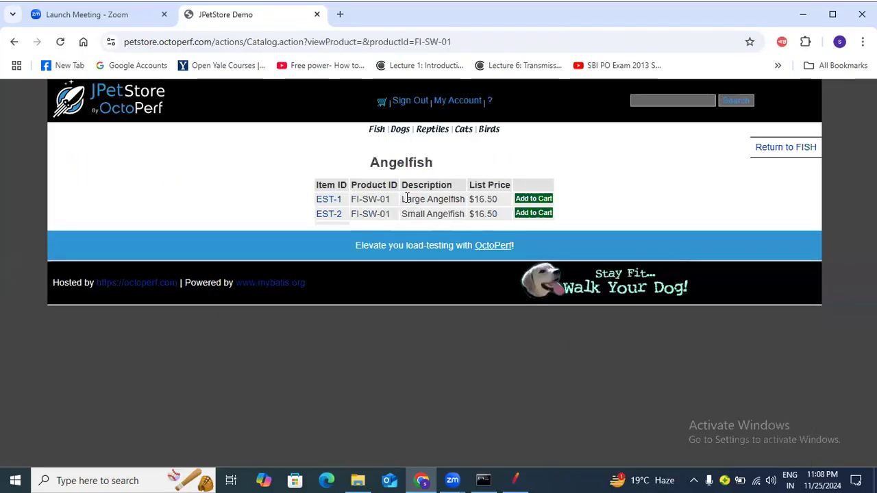
click(324, 204)
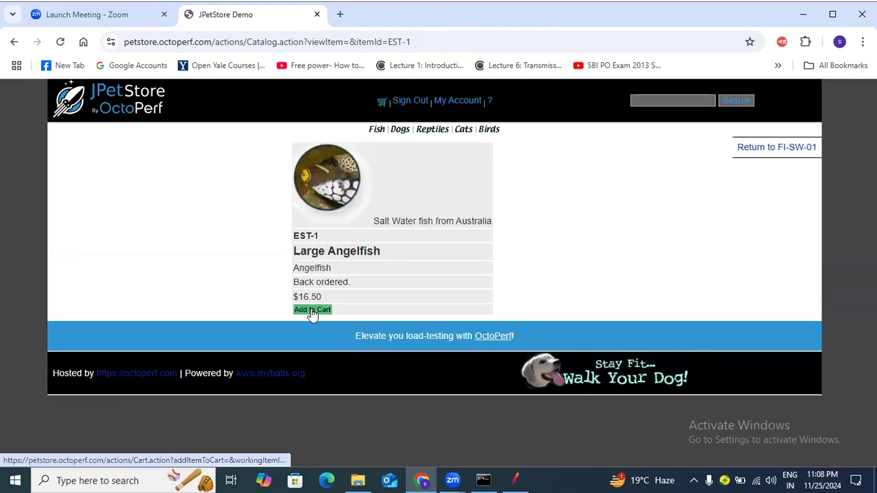
click(312, 312)
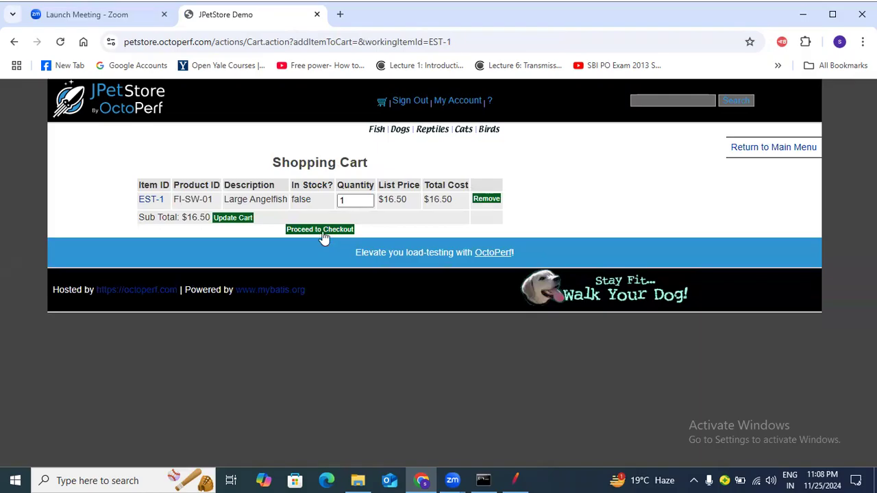
Check out the cart with the prefilled payment and billing details, review the order information, and sign out of the store
click(320, 230)
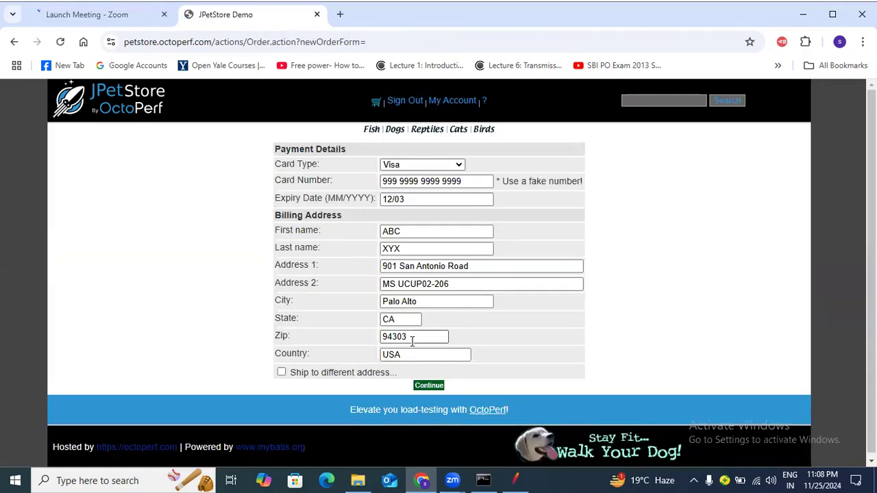
click(427, 386)
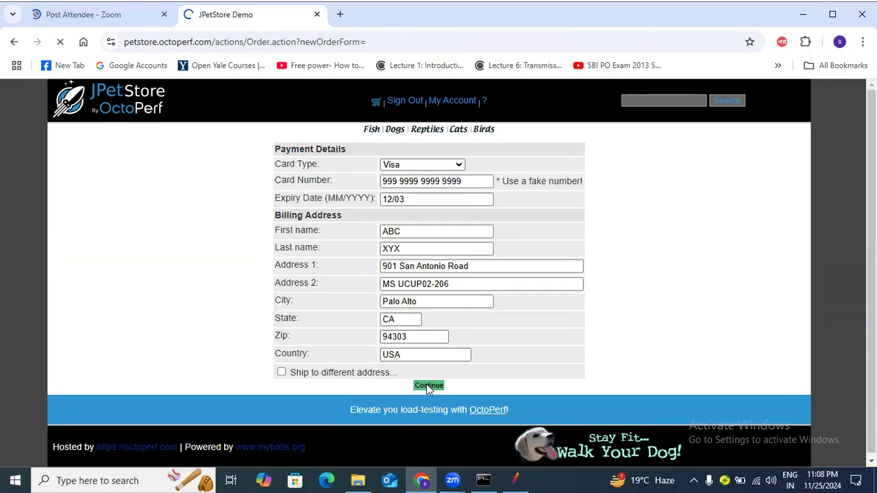
scroll(419, 322, down, 2)
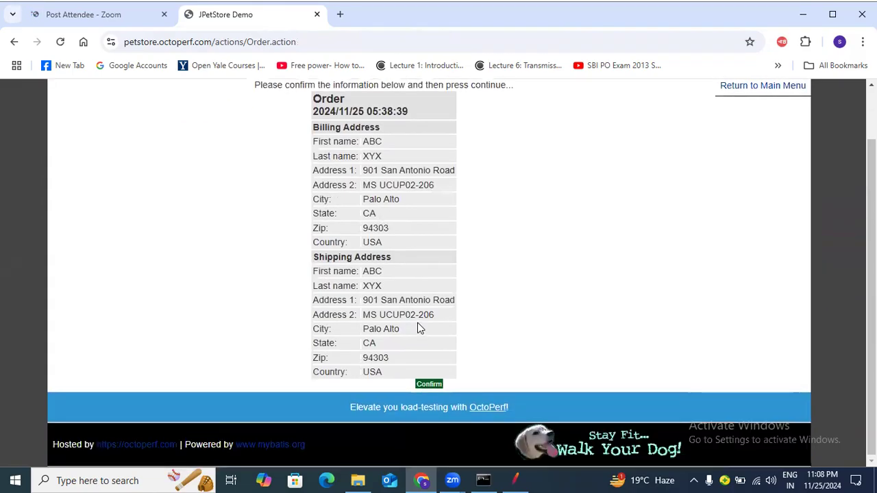
scroll(418, 322, up, 2)
click(405, 101)
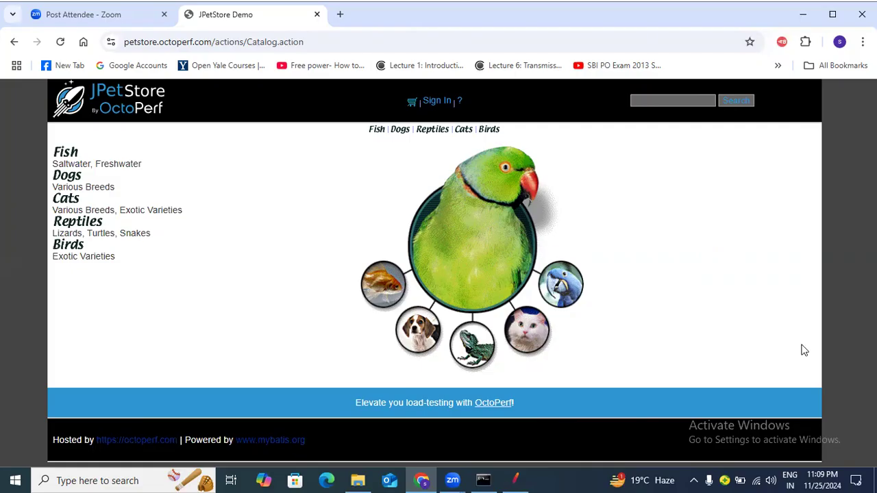
click(512, 478)
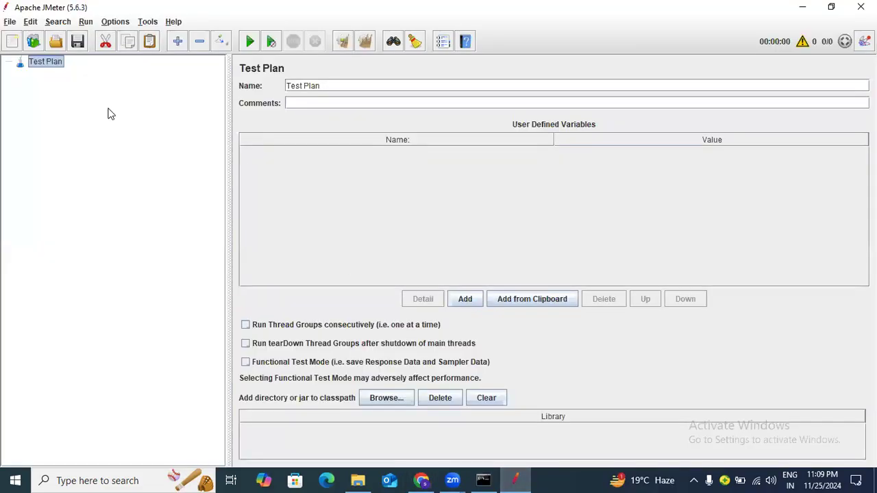
click(10, 23)
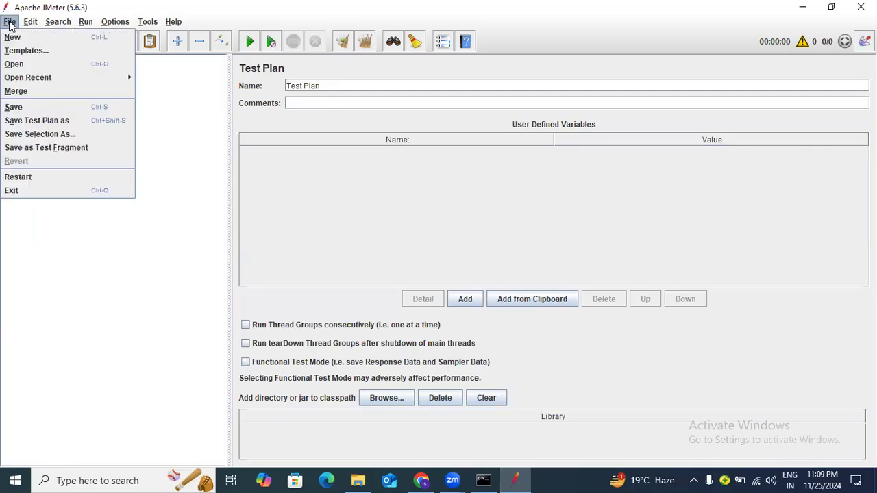
click(19, 51)
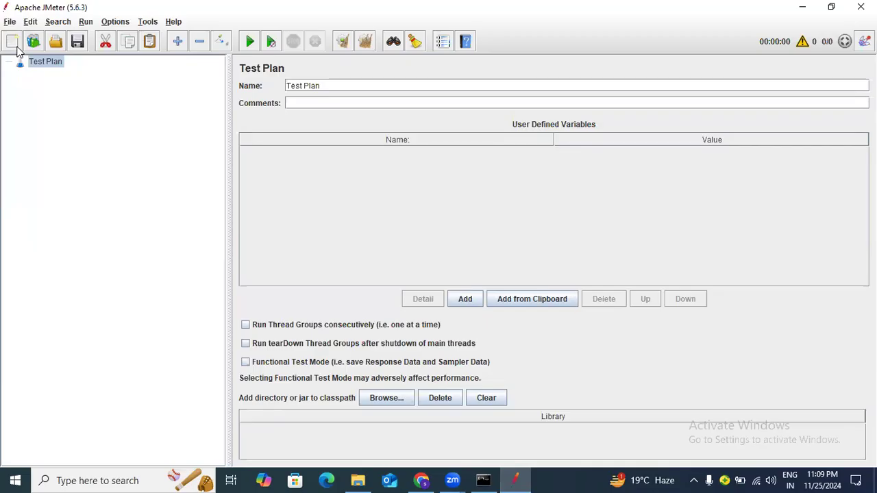
click(562, 155)
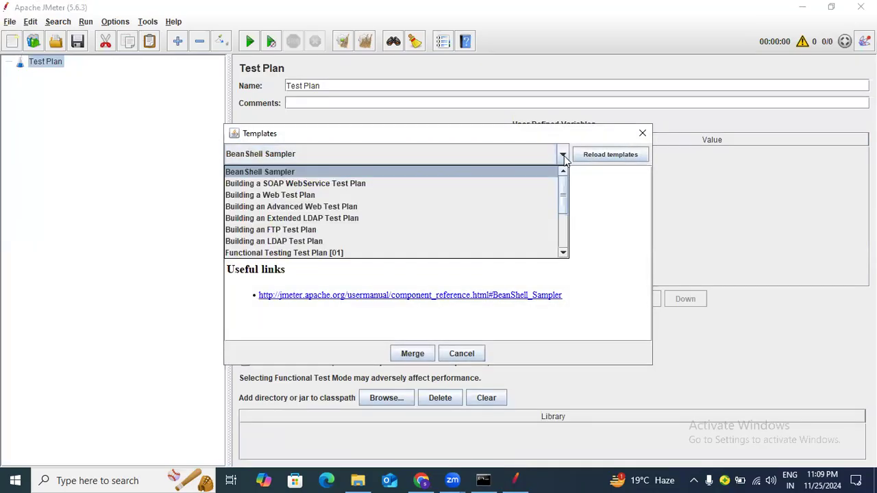
scroll(329, 212, down, 2)
click(274, 230)
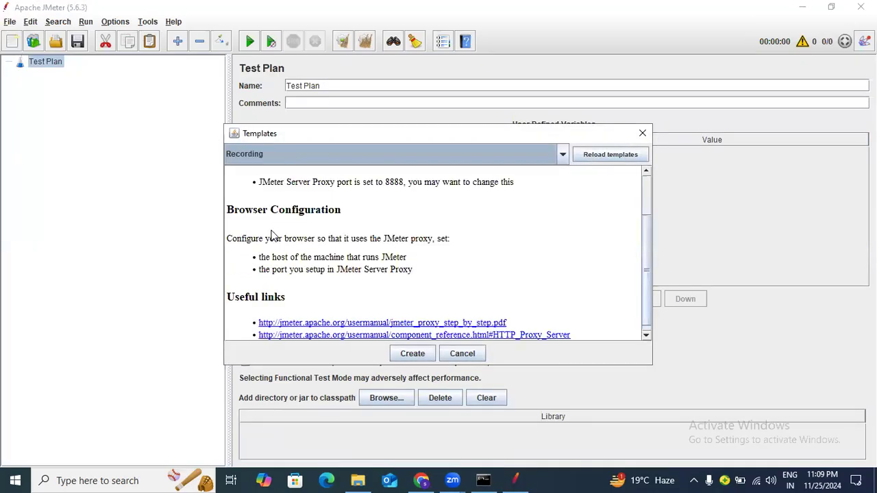
scroll(408, 293, down, 1)
click(409, 360)
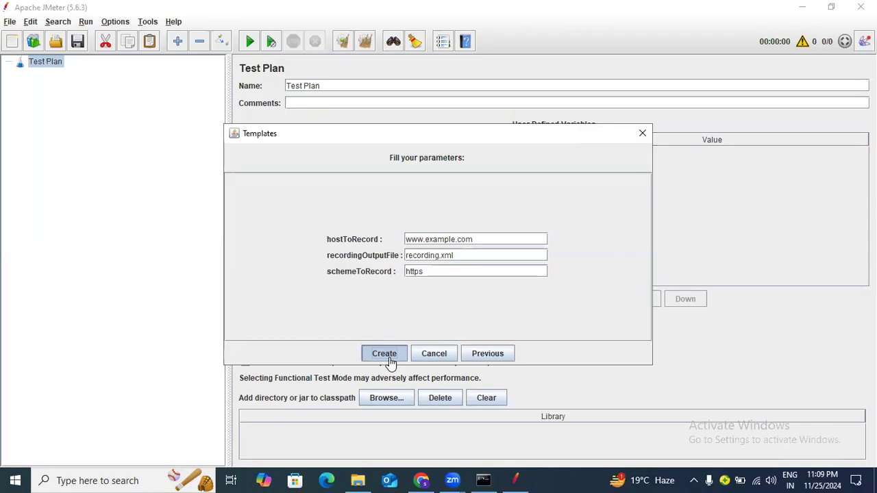
click(384, 354)
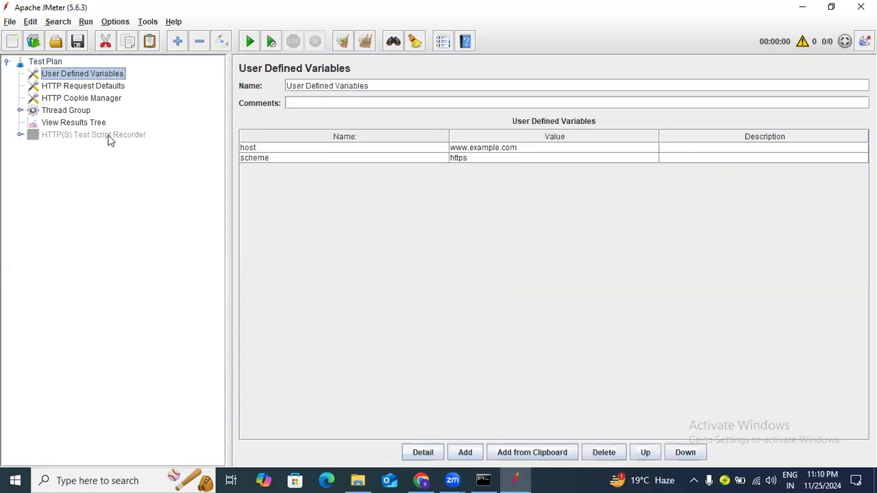
Enable the HTTP(S) Test Script Recorder and inspect the View Results Tree nested under it
click(108, 137)
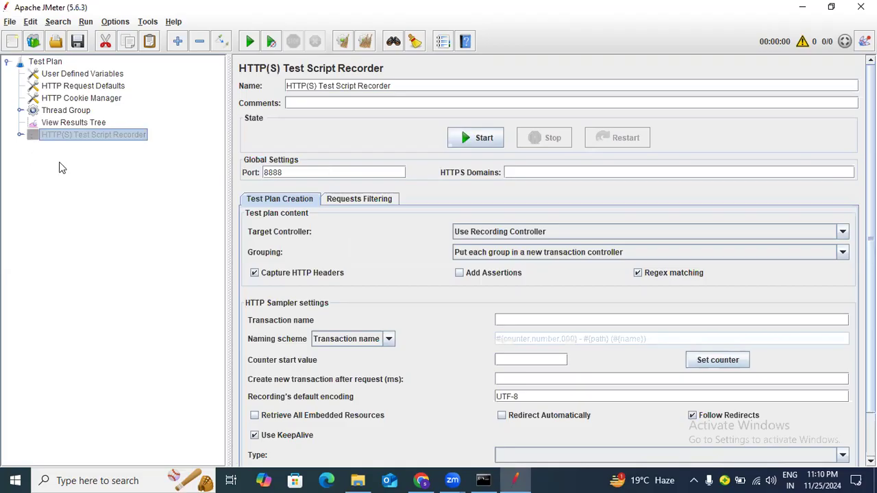
right_click(50, 140)
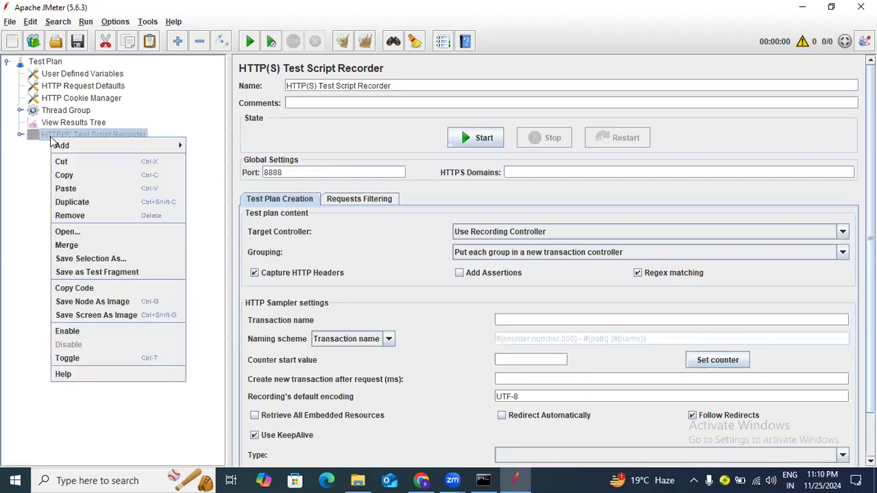
click(68, 331)
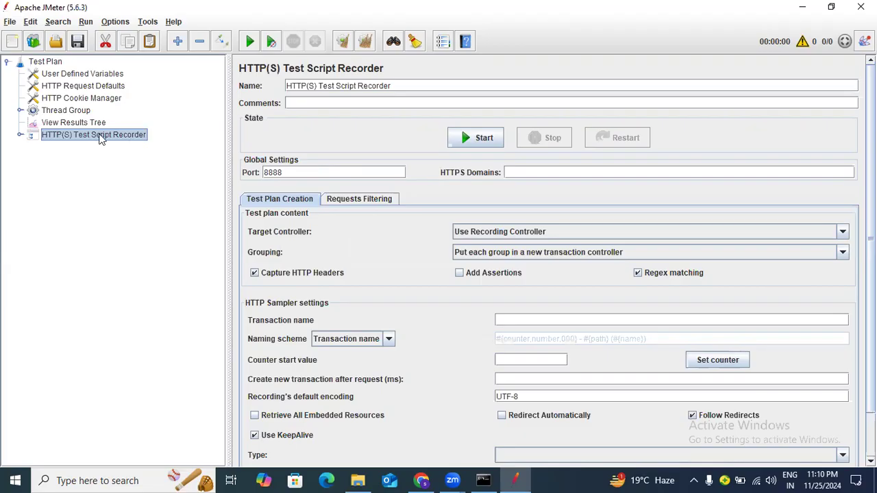
click(20, 135)
click(107, 150)
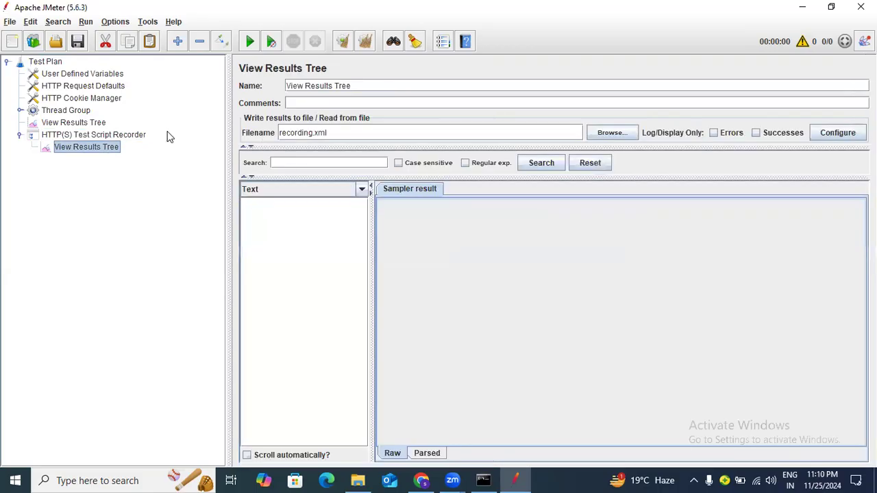
click(137, 137)
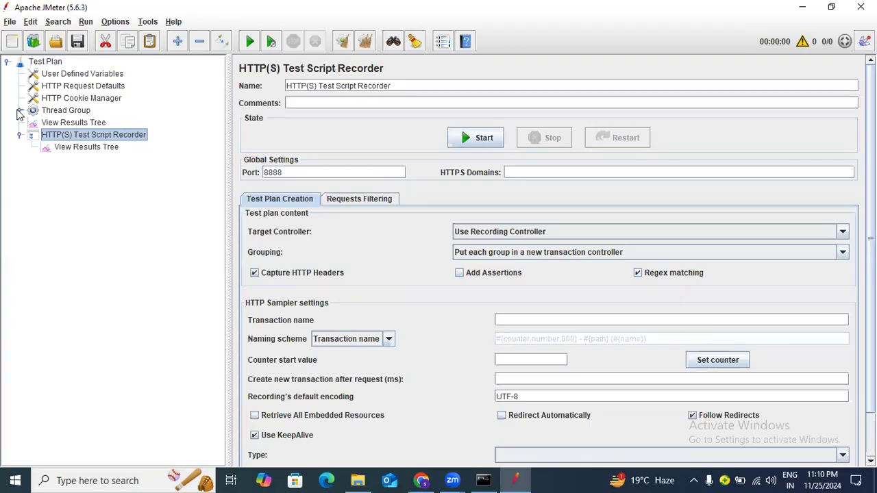
Remove the Recording Controller from the Thread Group
click(19, 111)
click(82, 112)
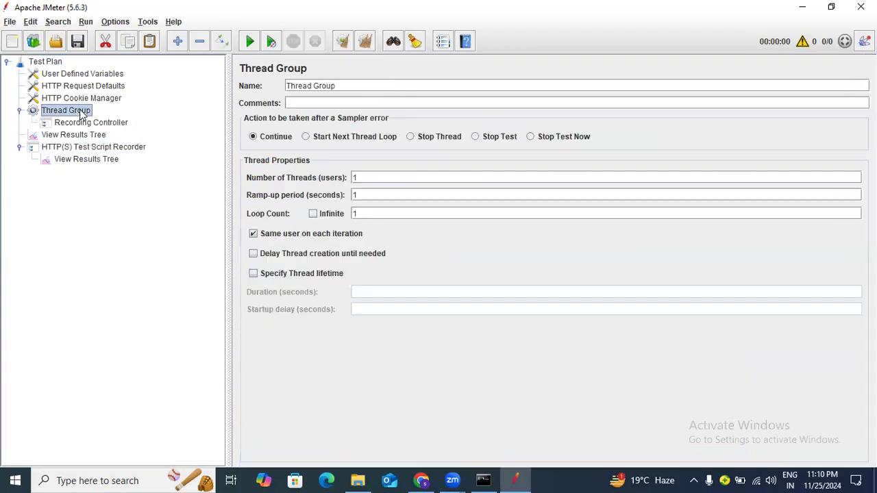
click(81, 123)
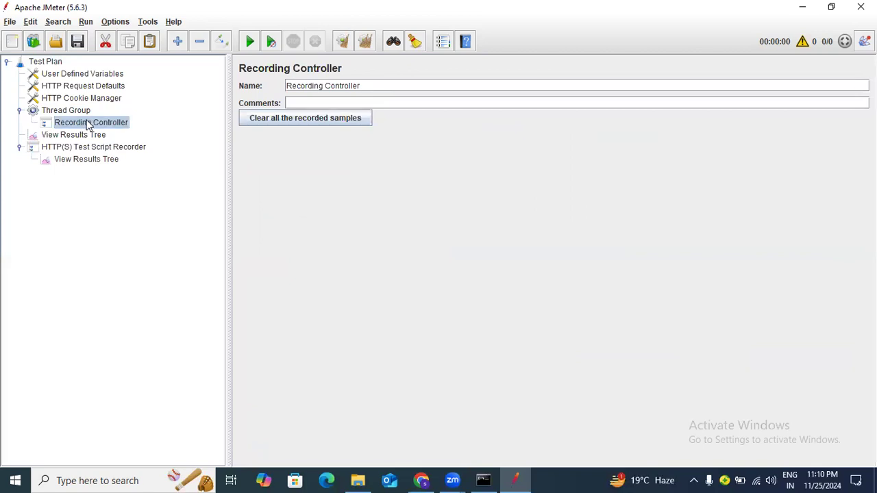
right_click(87, 126)
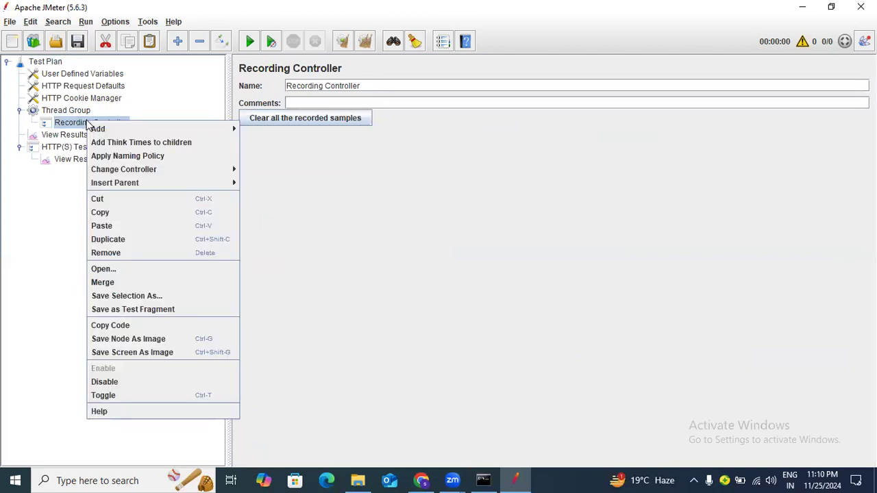
click(110, 253)
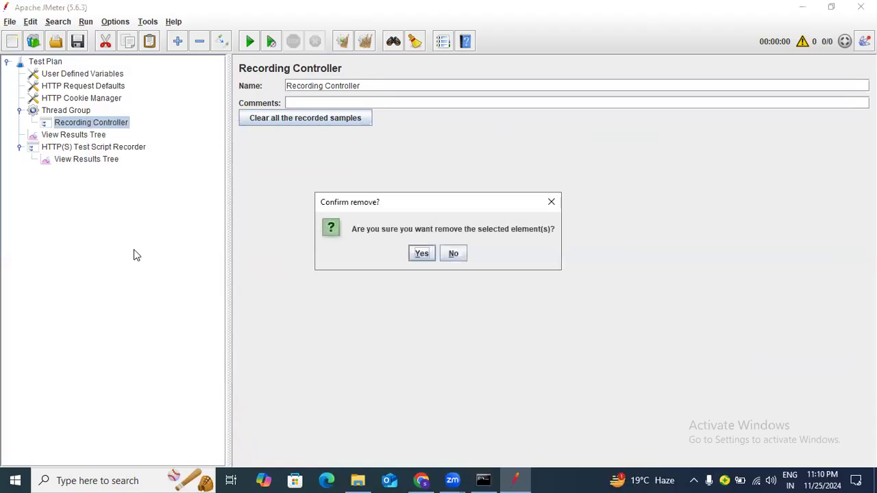
click(422, 255)
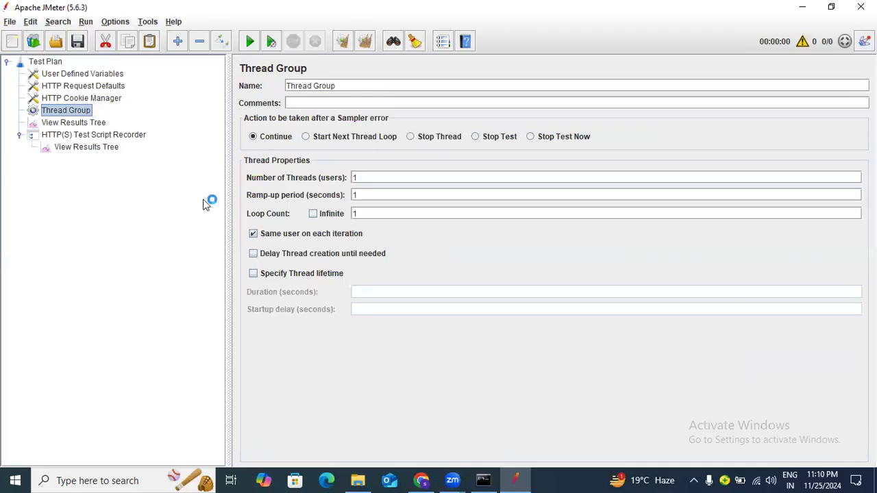
Add a Transaction Controller to the Thread Group
right_click(85, 112)
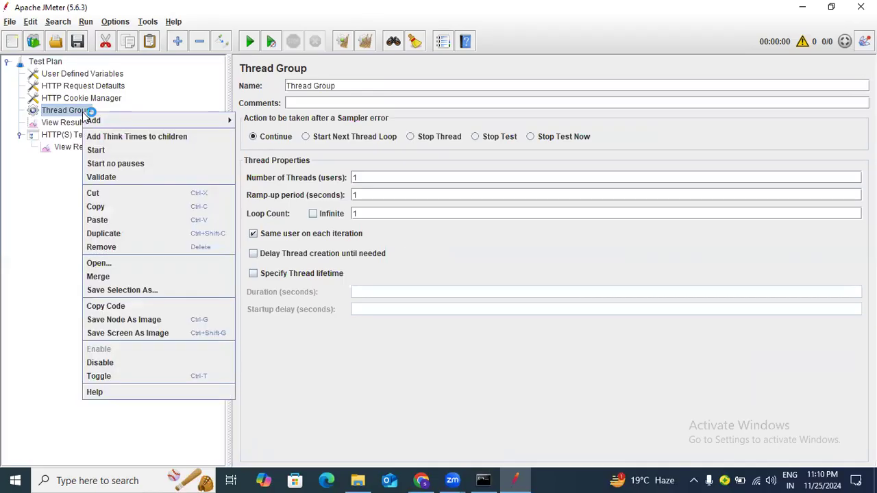
mouse_move(164, 120)
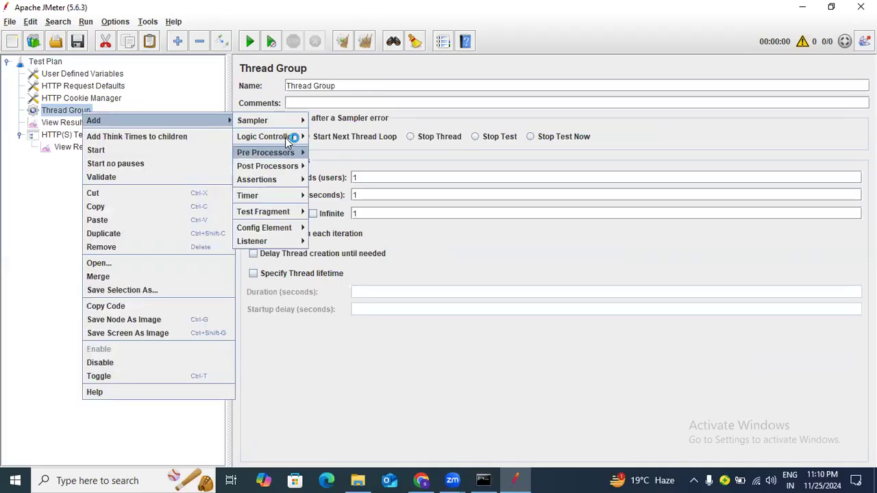
mouse_move(288, 136)
click(359, 150)
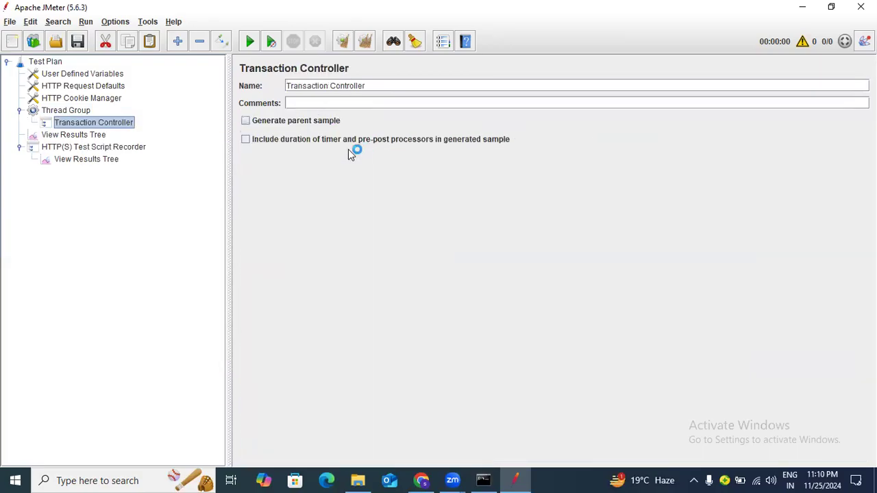
Copy the Transaction Controller and paste it eight times into the Thread Group
click(115, 127)
click(116, 126)
right_click(83, 124)
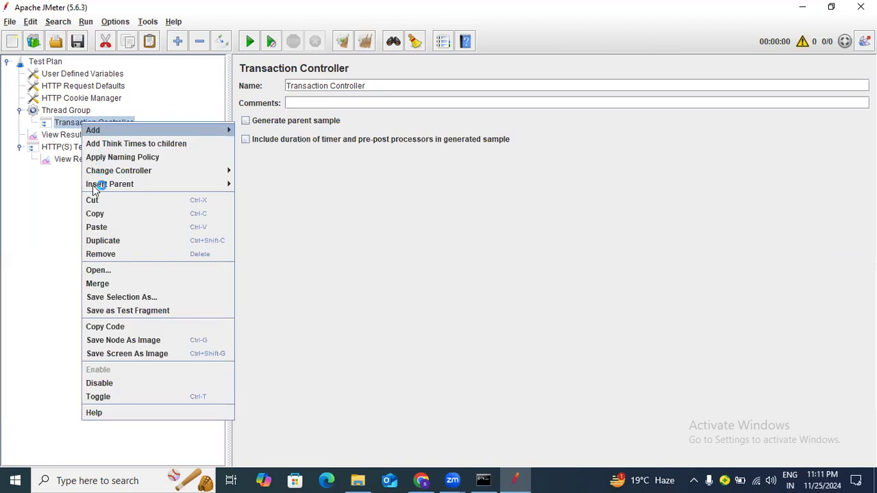
click(120, 217)
click(77, 111)
right_click(75, 112)
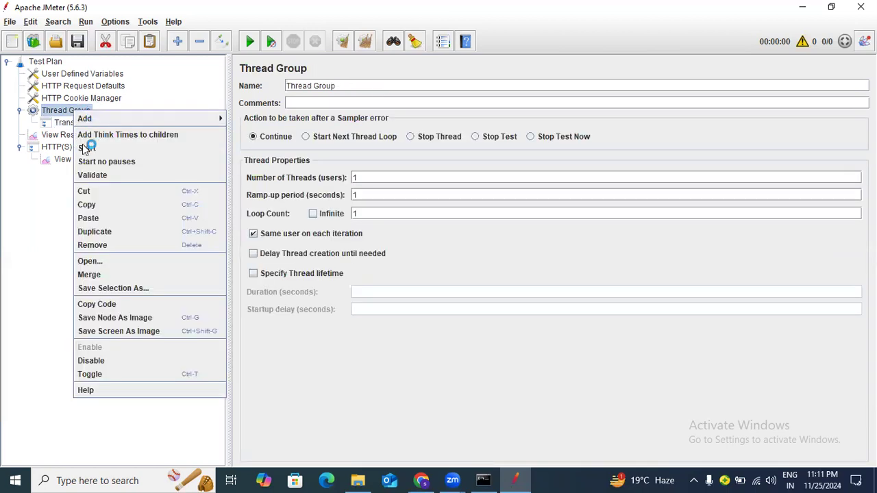
click(92, 218)
click(81, 101)
click(82, 110)
right_click(82, 114)
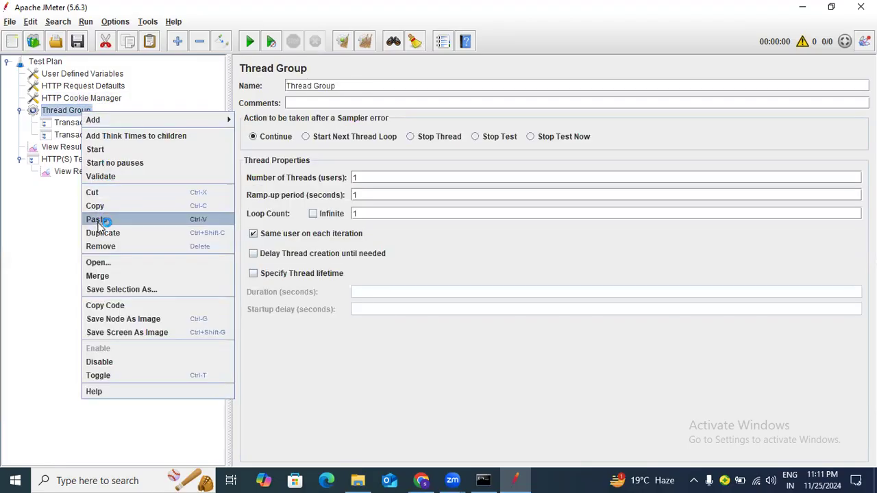
click(92, 218)
right_click(74, 112)
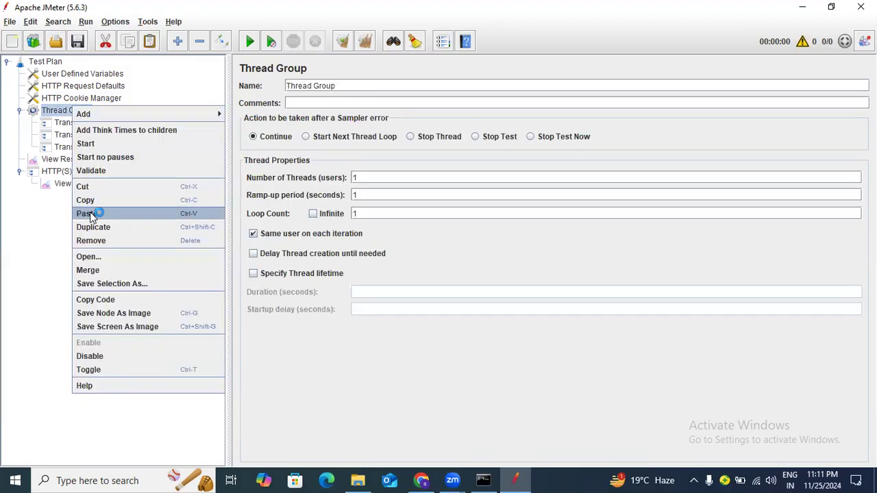
click(89, 216)
right_click(82, 113)
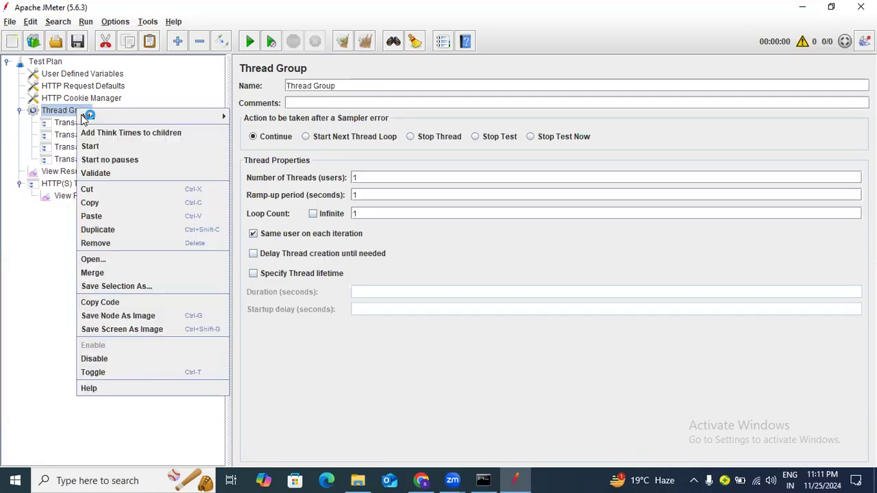
click(113, 215)
right_click(74, 112)
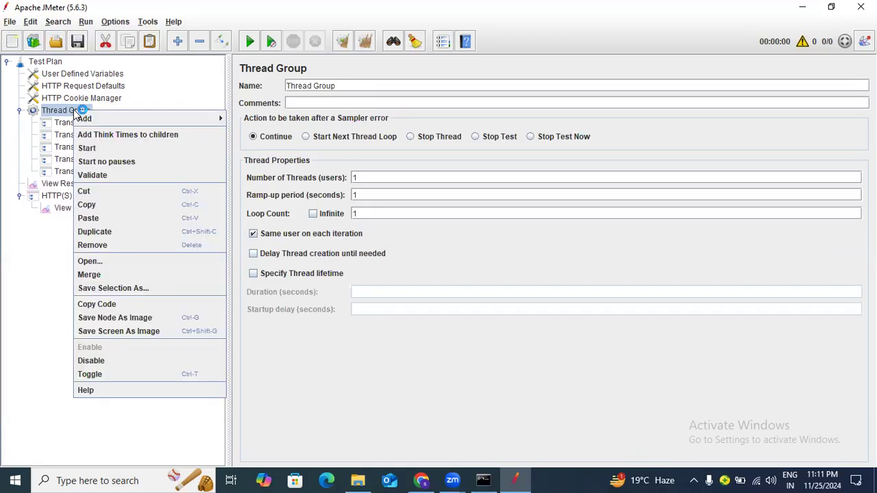
click(96, 219)
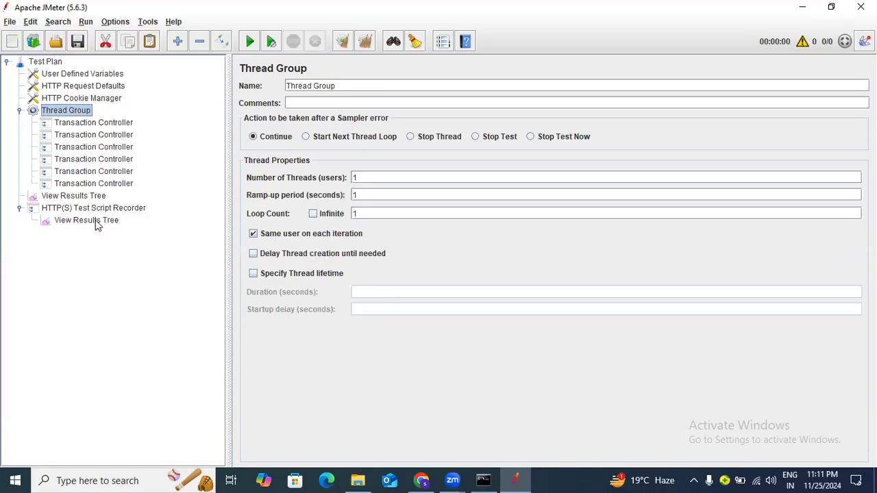
right_click(82, 113)
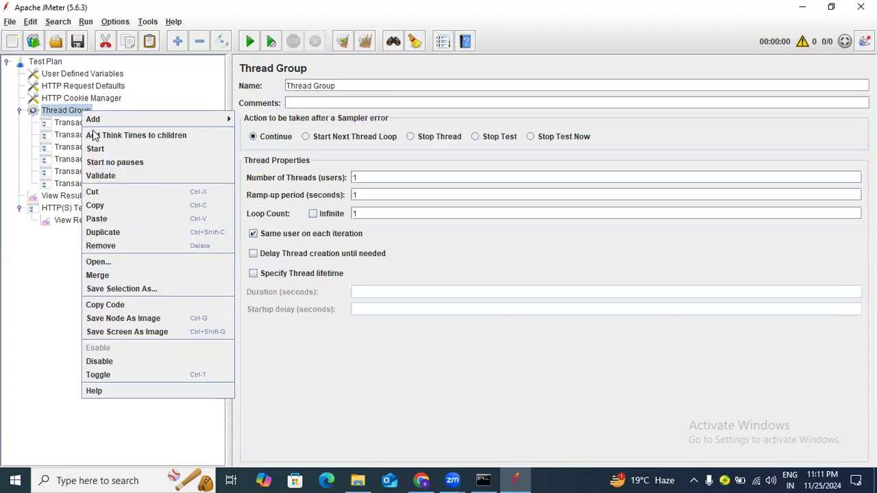
click(96, 219)
right_click(89, 114)
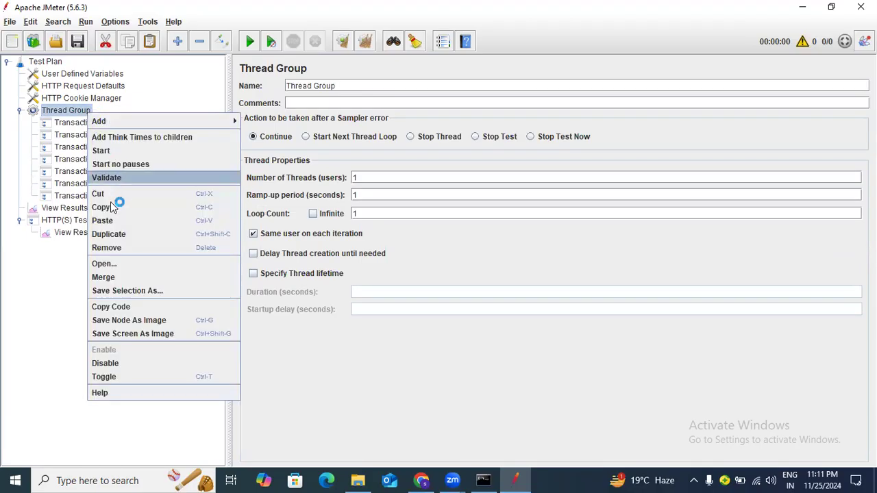
click(97, 219)
right_click(71, 112)
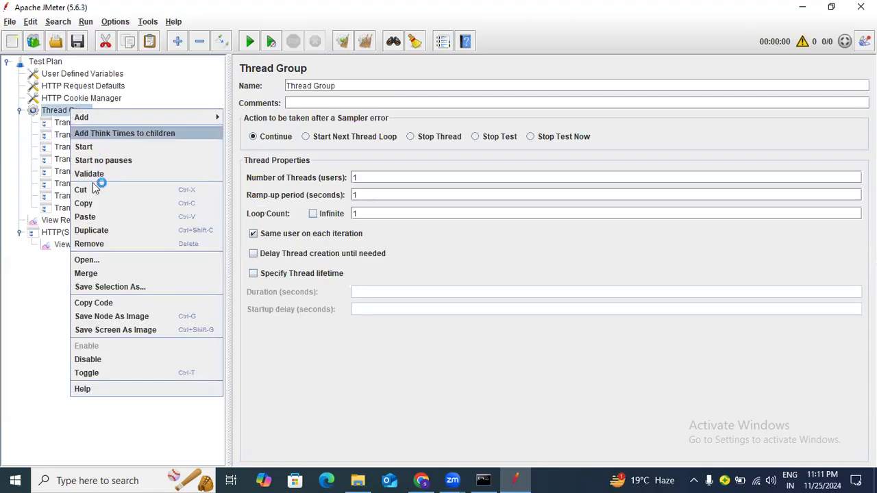
click(96, 216)
Rename the first Transaction Controller in the Thread Group as URL
click(100, 122)
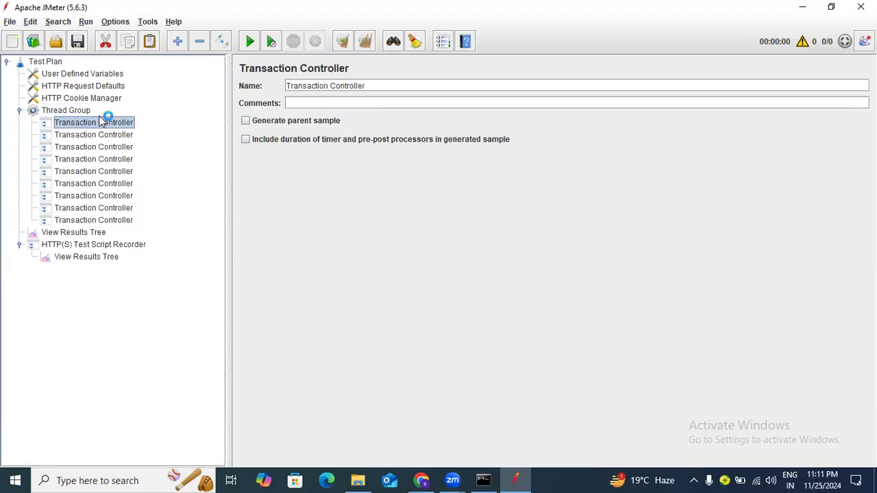
drag(372, 87, 252, 80)
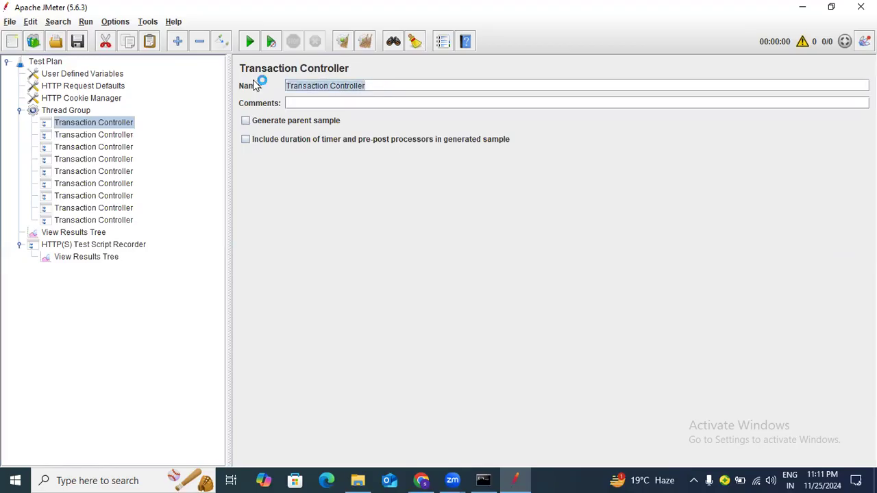
text(URL)
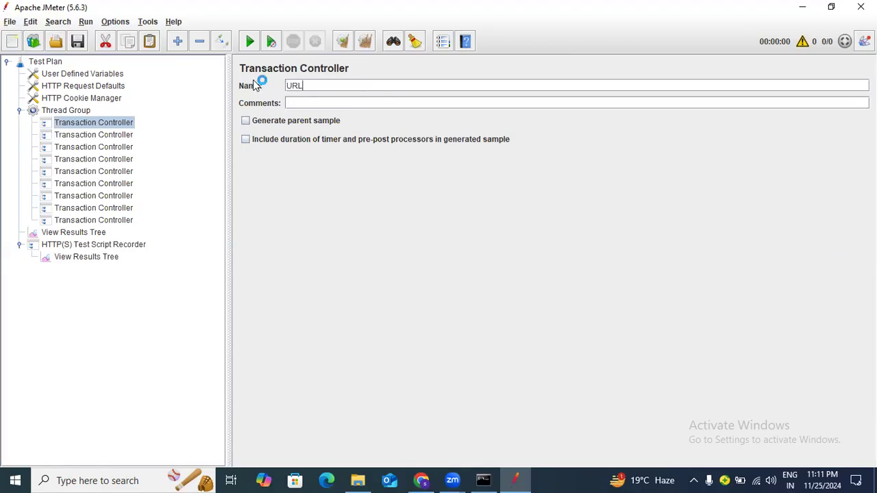
click(124, 135)
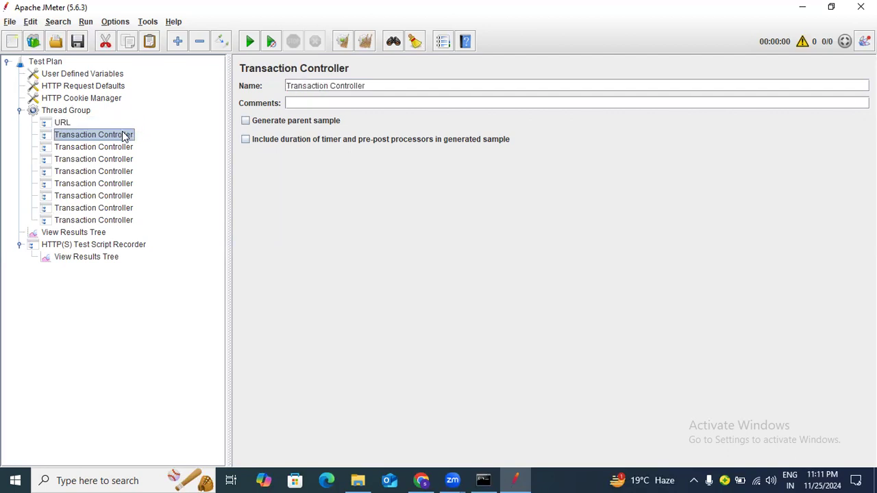
Switch to Chrome, load the JPetStore welcome page at petstore.octoperf.com and enter the store
click(421, 479)
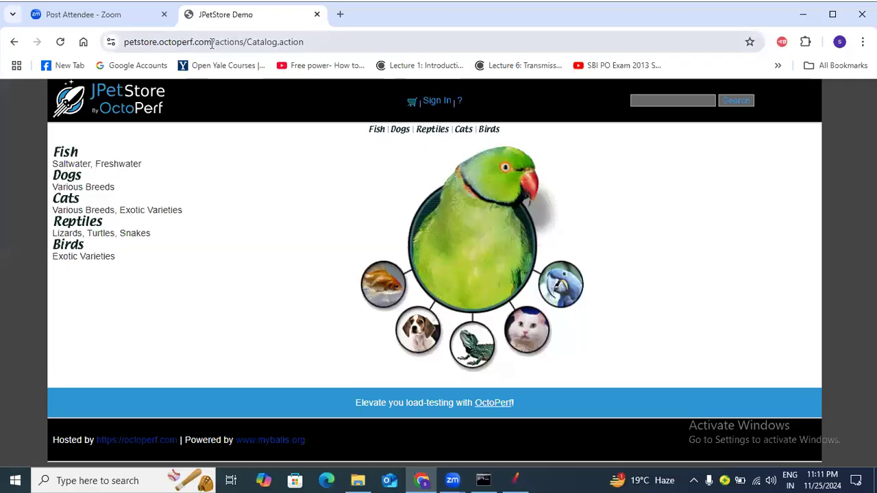
drag(241, 43, 378, 64)
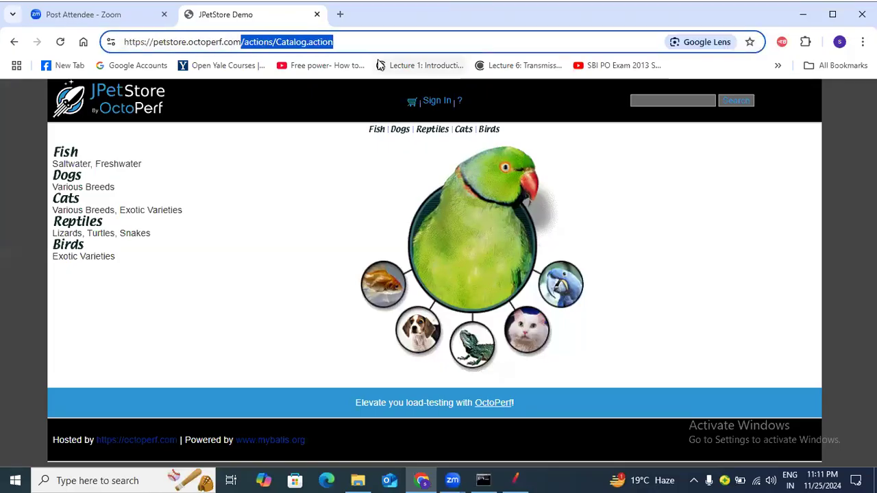
key(BackSpace)
key(Return)
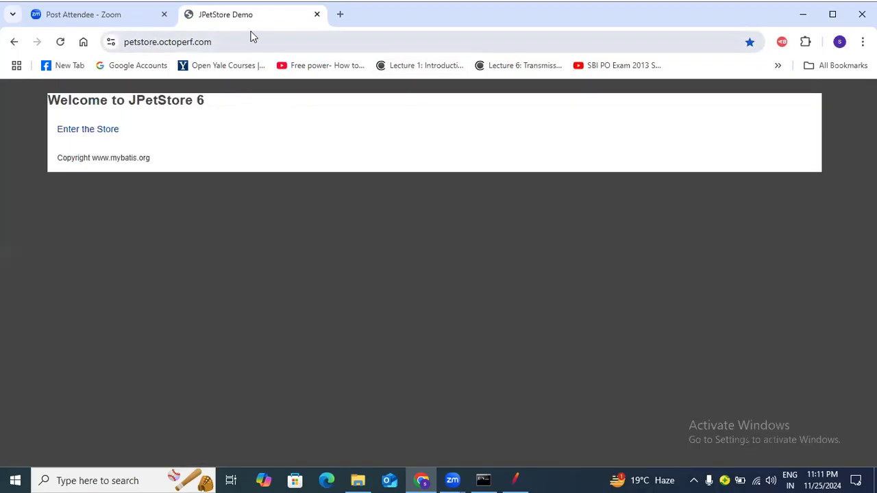
click(96, 130)
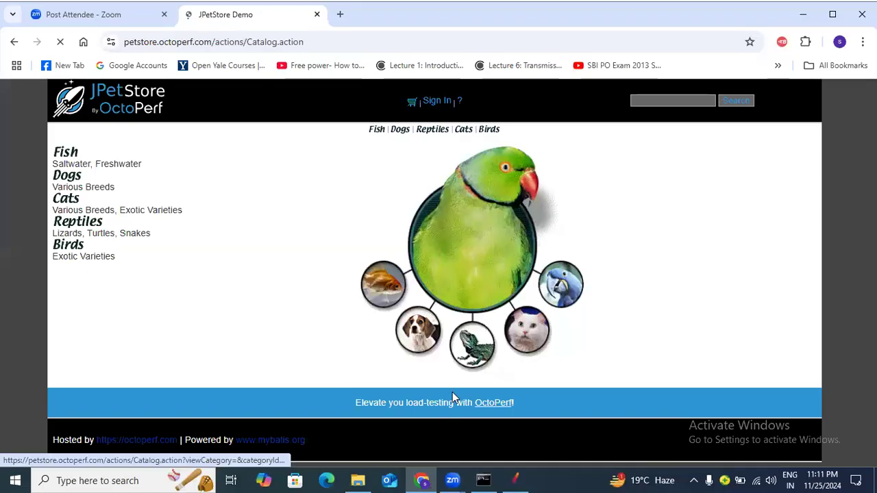
Switch back to JMeter and rename the second Transaction Controller as Enter_the_store
click(513, 479)
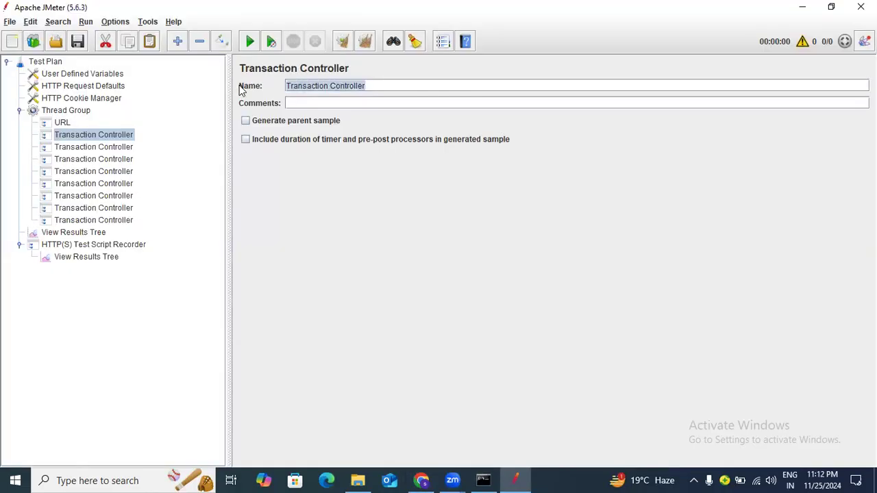
text(Enter the)
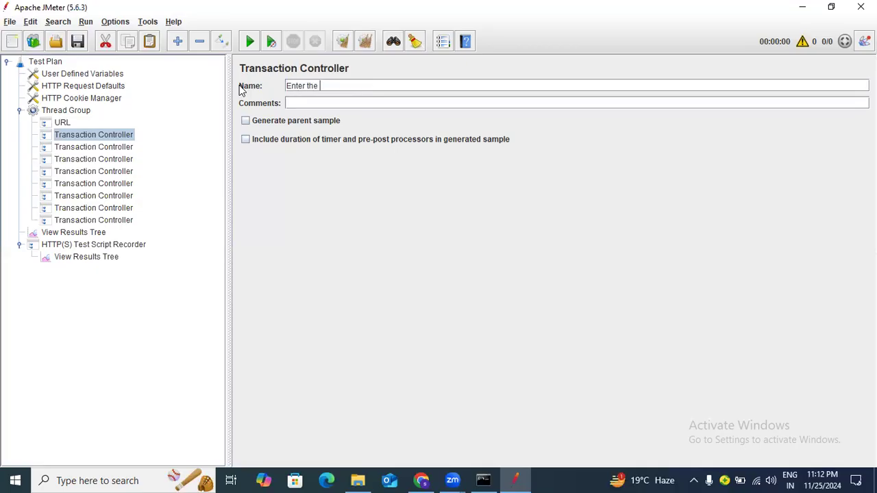
key(BackSpace)
key(BackSpace)
key(BackSpace)
key(BackSpace)
text(_the_store)
click(87, 151)
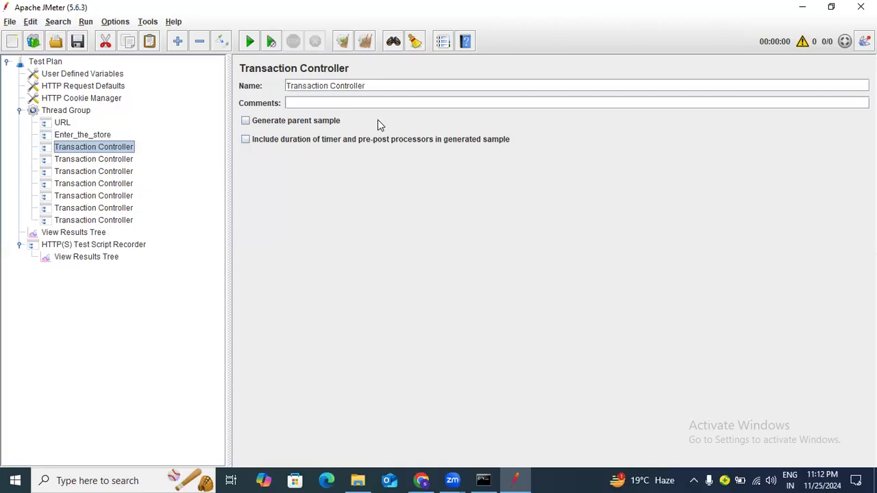
Check the store's sign-in link in Chrome and rename the third Transaction Controller in JMeter as Signin
key(alt+Tab)
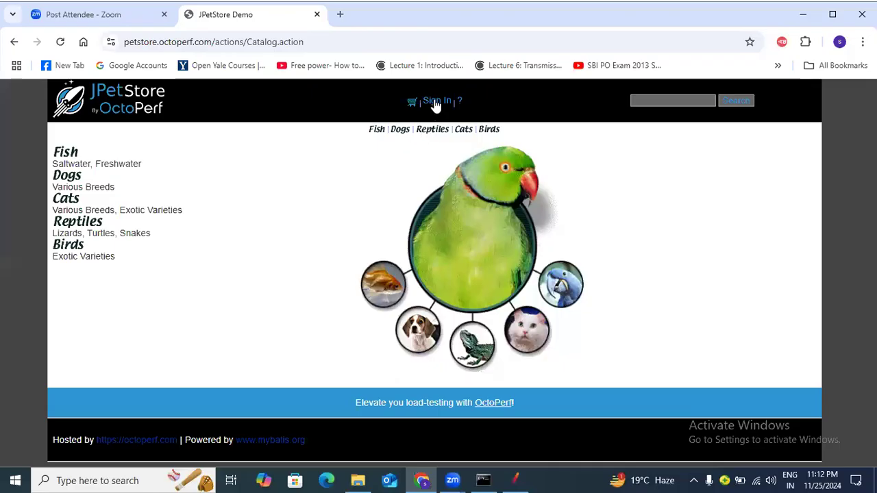
click(515, 480)
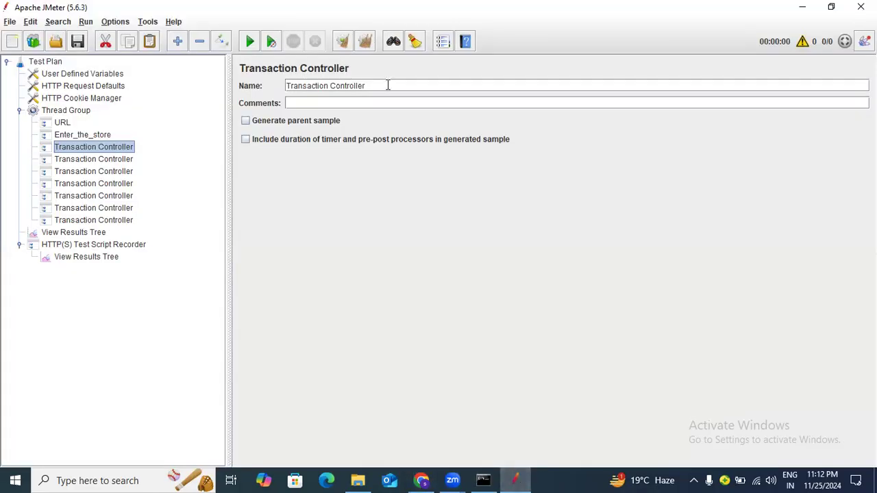
drag(387, 84, 266, 88)
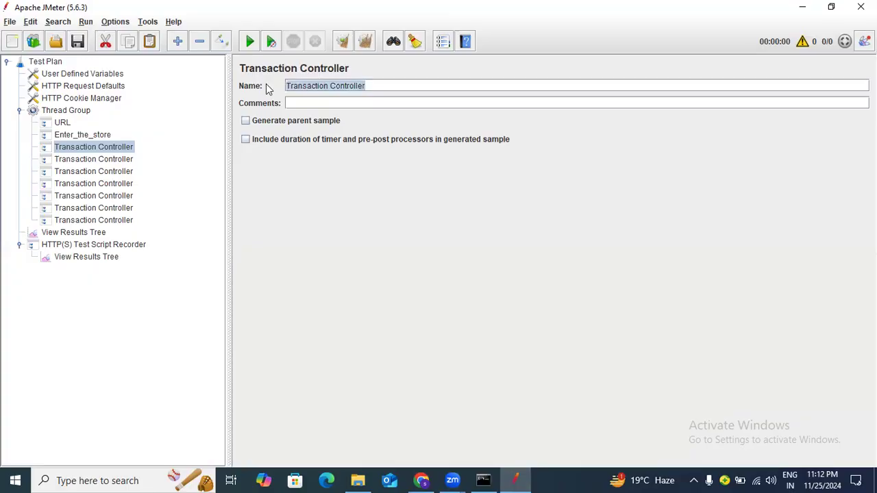
text(Signin)
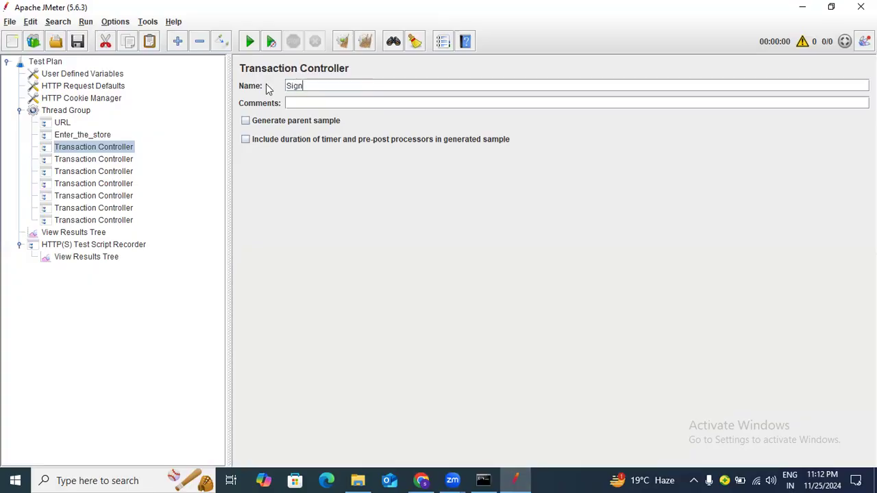
click(106, 160)
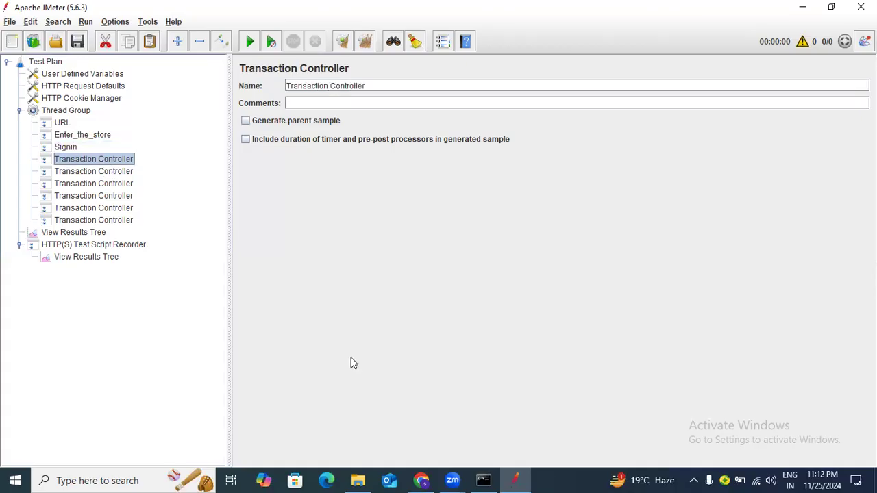
Switch to Chrome, log in to JPetStore with the account username and the prefilled password, and open the Fish category
click(421, 481)
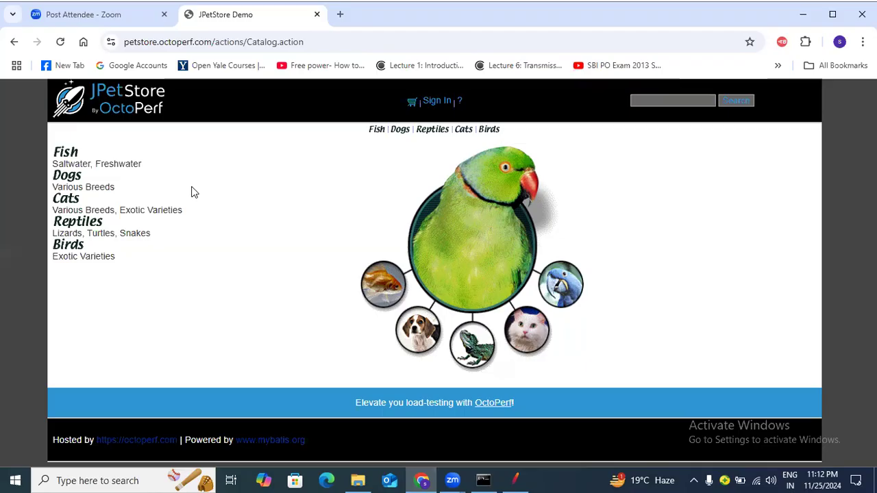
mouse_move(516, 479)
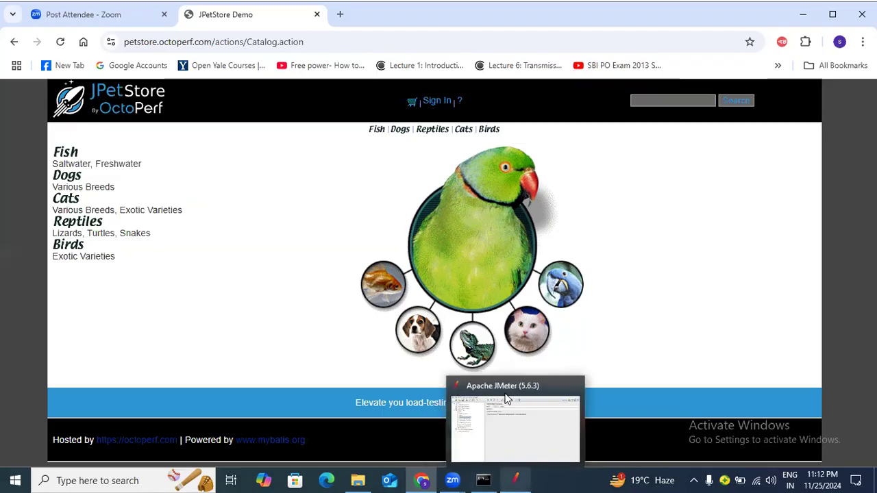
click(437, 103)
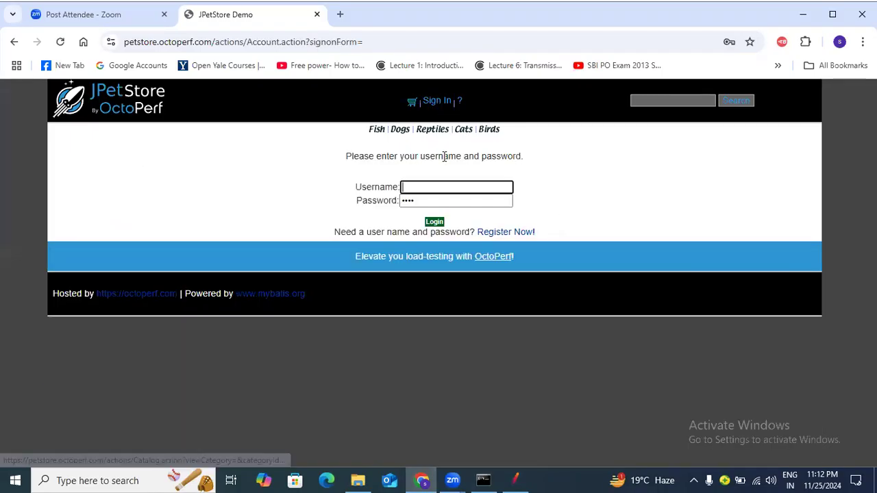
text(j2ee)
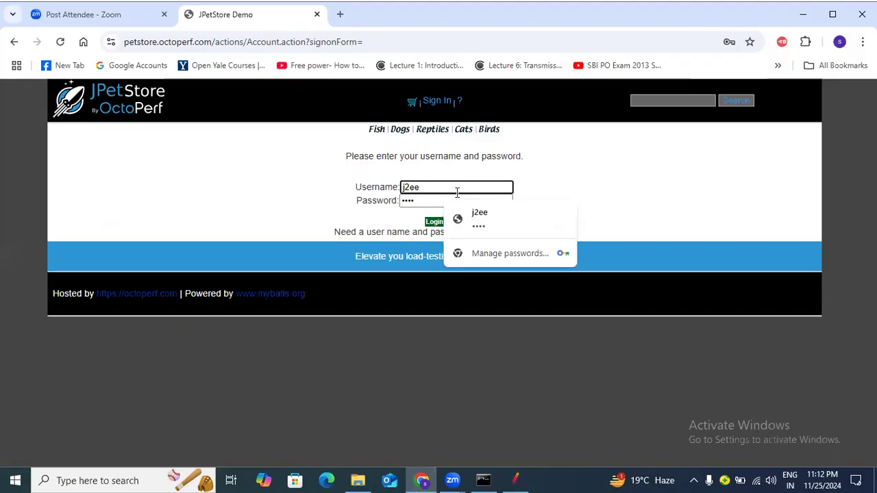
click(430, 223)
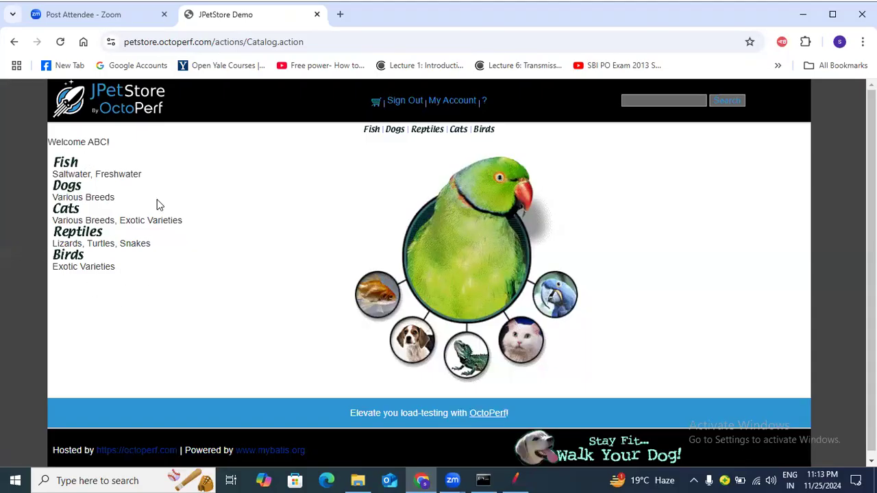
click(73, 165)
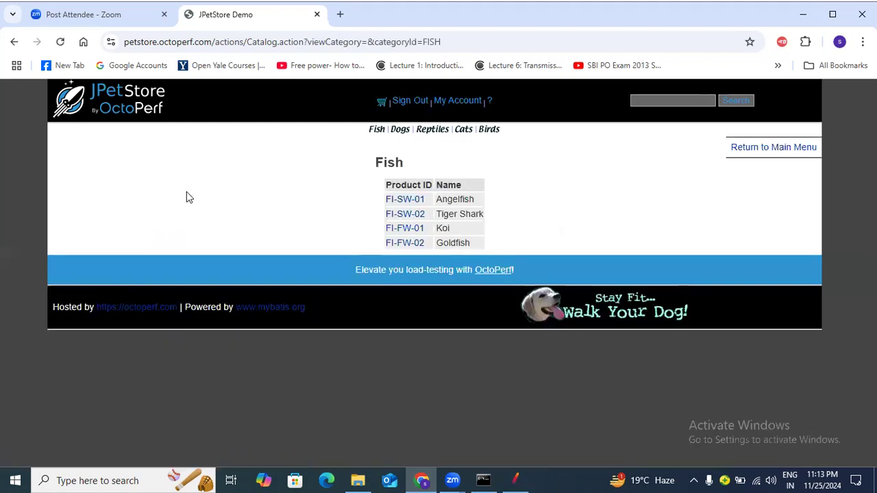
Switch to JMeter and rename the fourth Transaction Controller as Select_any_animal
click(515, 479)
drag(392, 86, 203, 86)
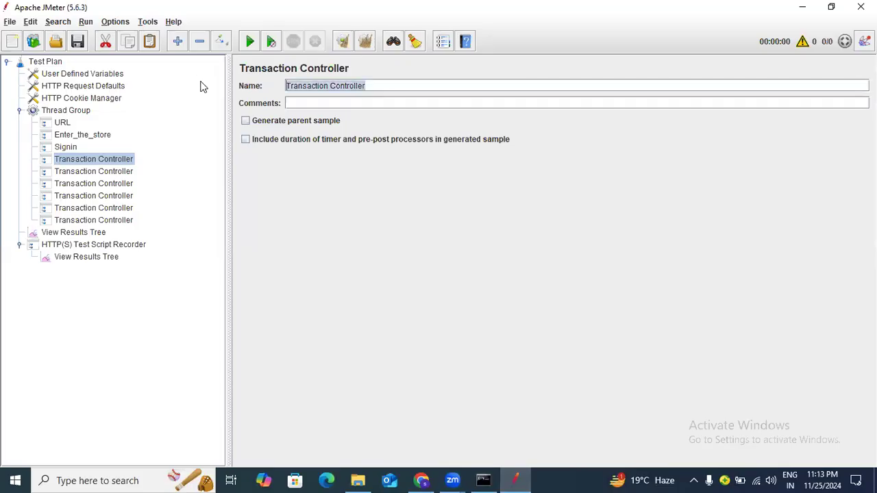
text(Select)
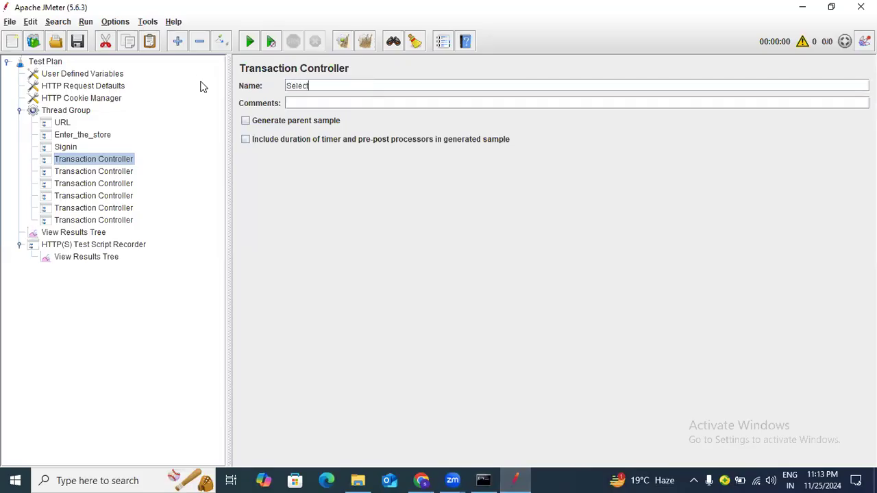
text(_any_animal)
Switch to Chrome and open the Angelfish product FI-SW-01 from the Fish category
click(76, 172)
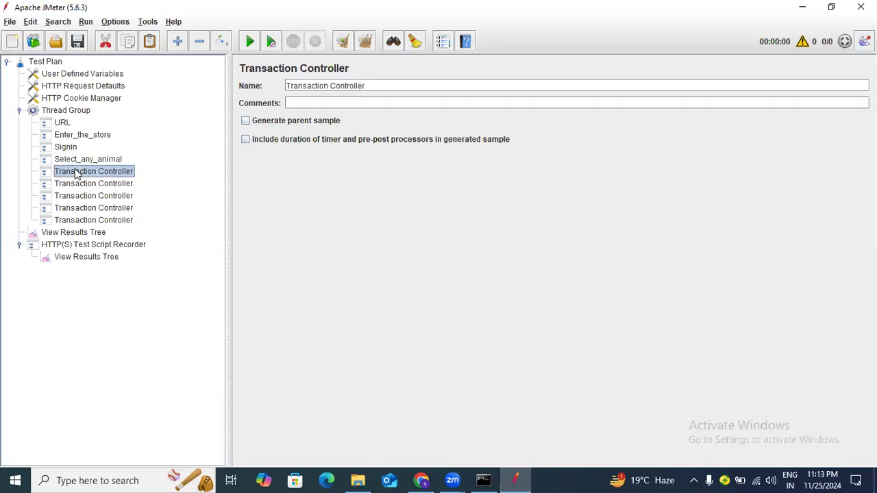
click(420, 480)
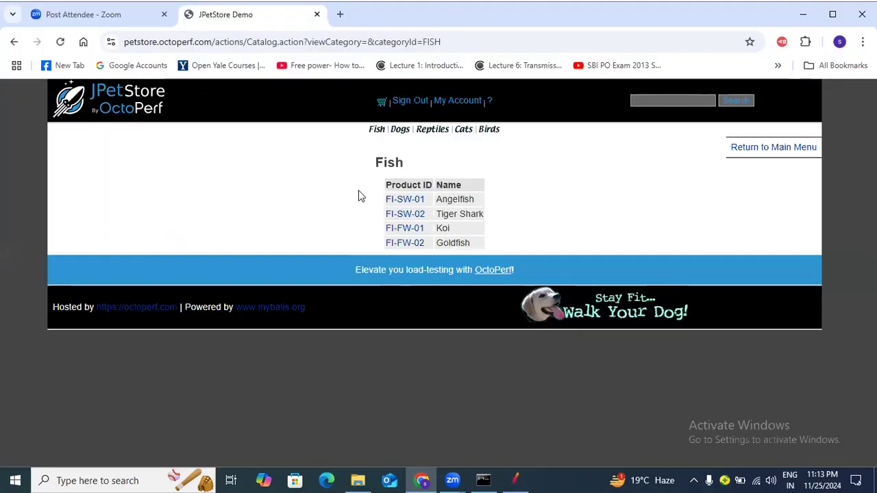
click(404, 204)
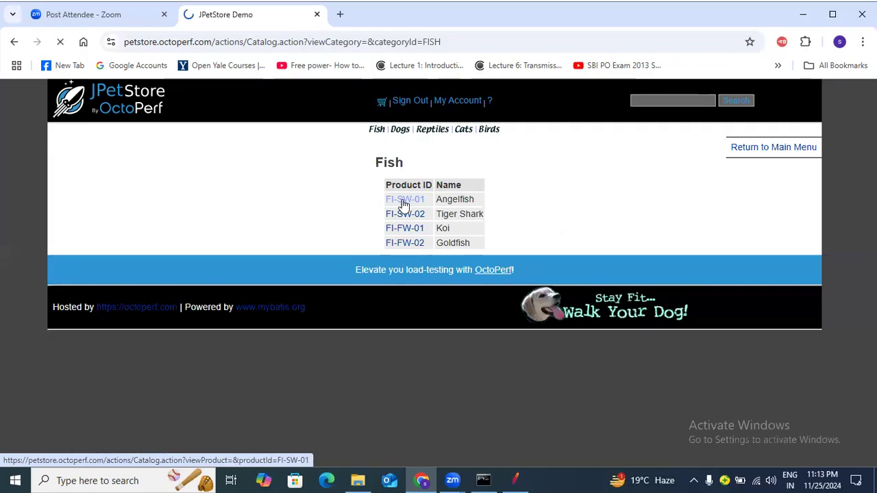
Switch back to JMeter, copy the name Select_any_animal and select the name text of the fifth Transaction Controller
click(514, 479)
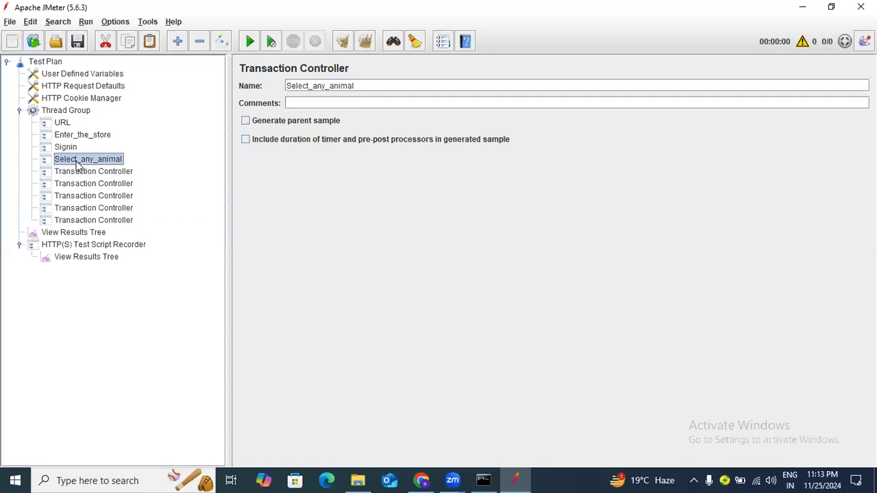
drag(376, 85, 260, 74)
key(ctrl+c)
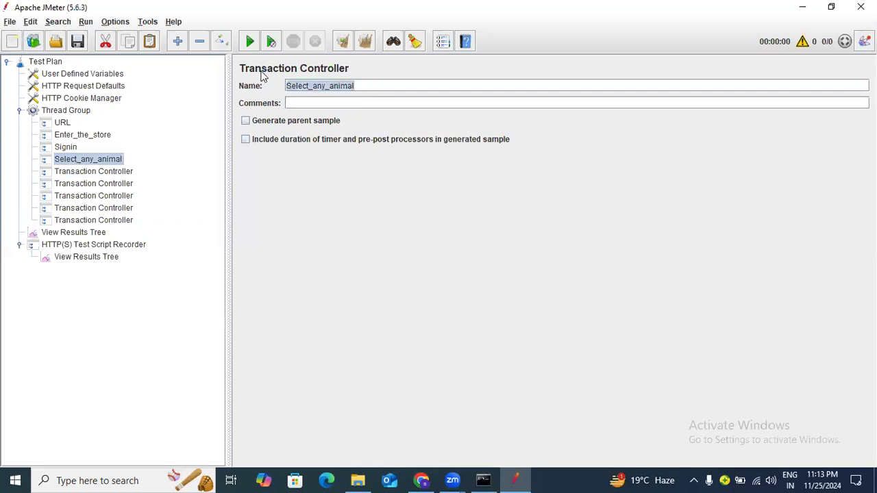
click(121, 171)
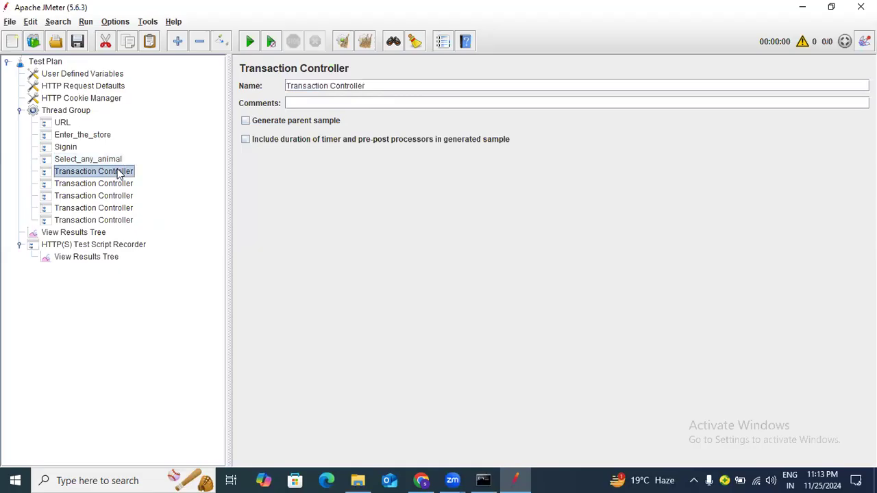
drag(374, 85, 285, 86)
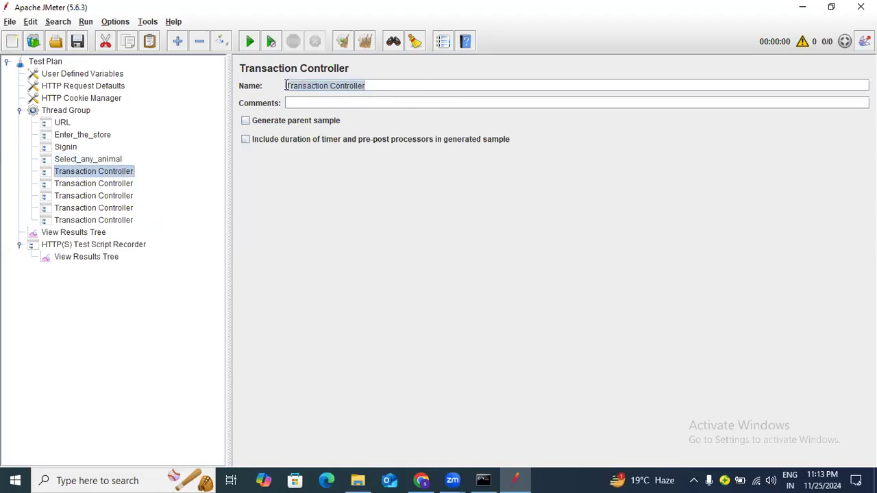
Change the name of the Select_any_animal controller to Select_any_pet
click(94, 159)
click(372, 83)
key(BackSpace)
key(BackSpace)
key(BackSpace)
key(BackSpace)
key(BackSpace)
key(BackSpace)
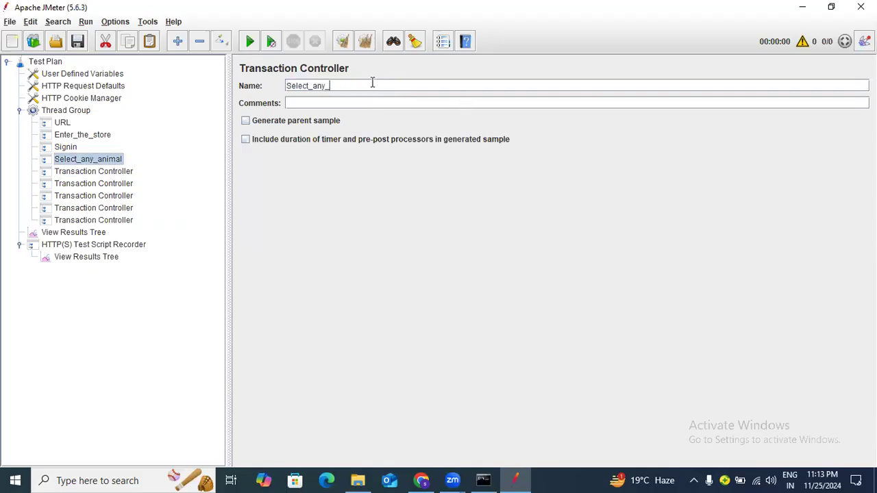
text(pet)
Rename the fifth Transaction Controller as Select_any_product, reusing the copied name as its base
click(81, 168)
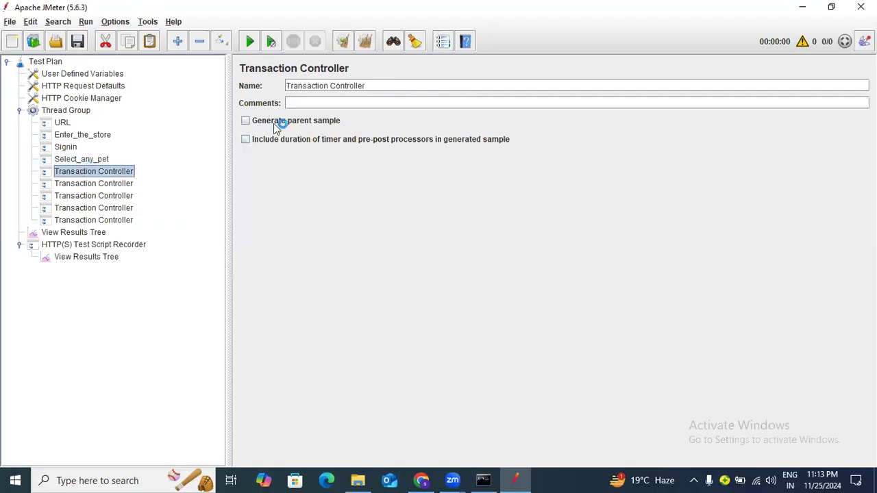
drag(379, 87, 262, 84)
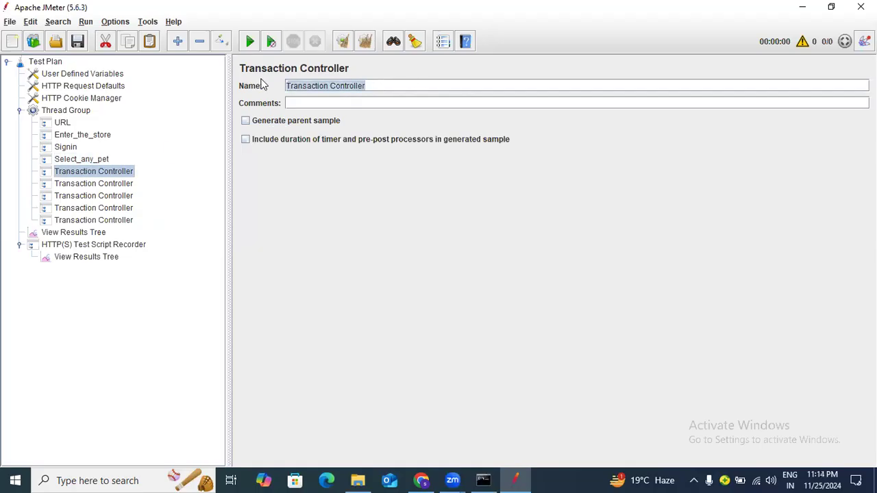
key(ctrl+v)
key(BackSpace)
key(BackSpace)
key(BackSpace)
key(BackSpace)
key(BackSpace)
key(BackSpace)
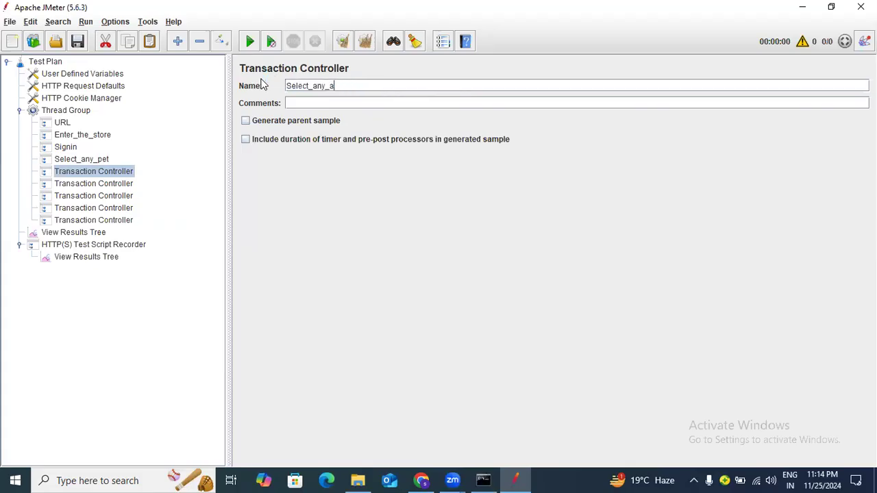
text(product)
Switch to Chrome and open item EST-1, the Large Angelfish, on the product page
click(108, 184)
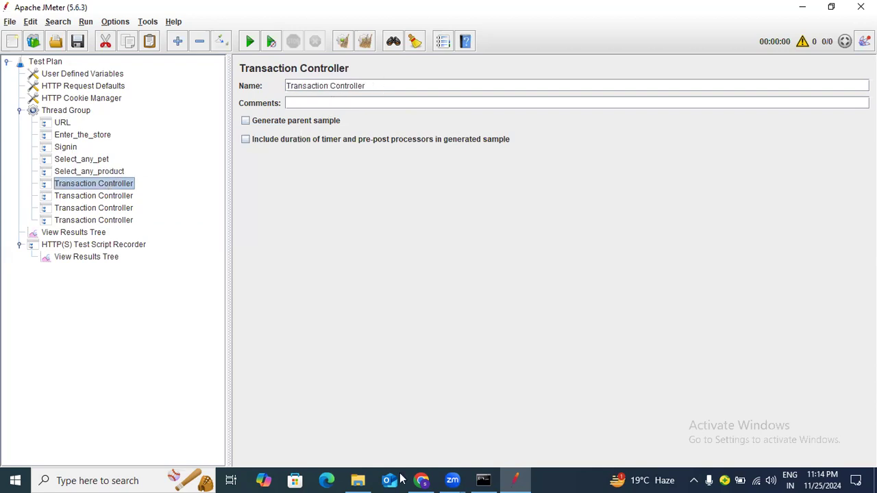
key(alt+Tab)
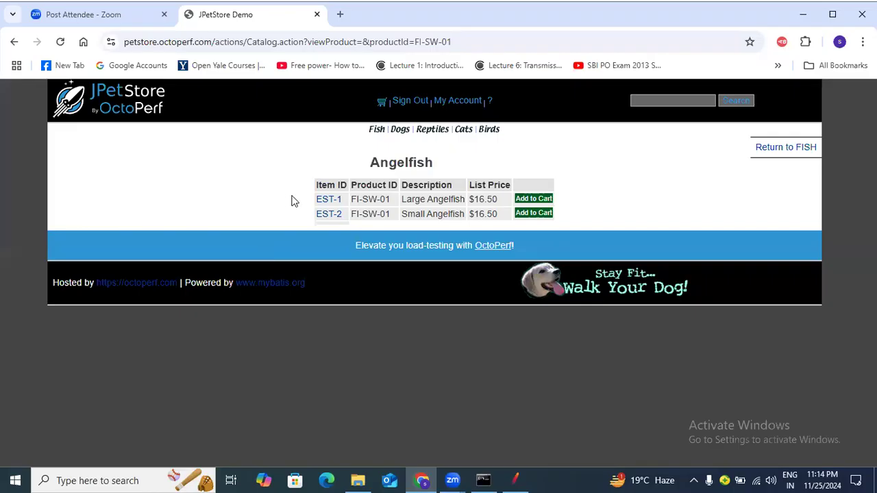
click(329, 201)
Switch back to JMeter and rename the sixth Transaction Controller as Select_any_item, reusing the copied name as its base
click(517, 479)
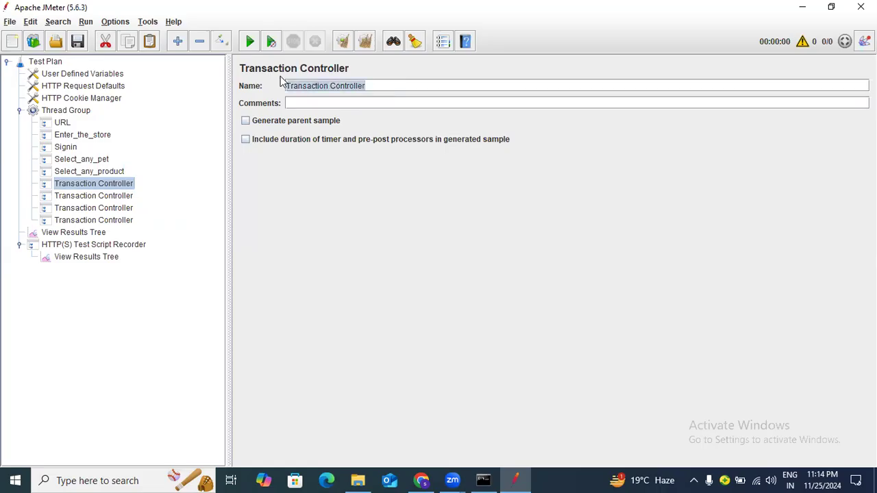
key(ctrl+v)
key(BackSpace)
key(BackSpace)
key(BackSpace)
key(BackSpace)
key(BackSpace)
key(BackSpace)
text(item)
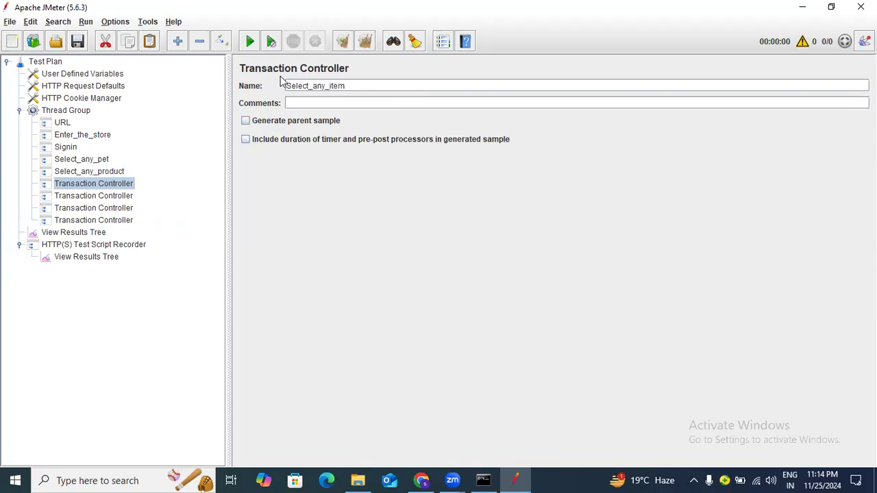
Switch to Chrome and add the Large Angelfish item EST-1 to the shopping cart
click(87, 197)
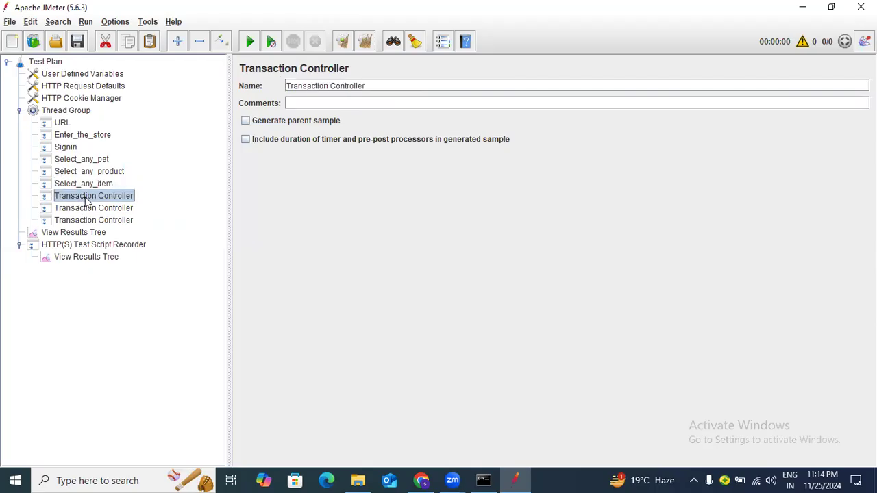
key(alt+Tab)
click(321, 313)
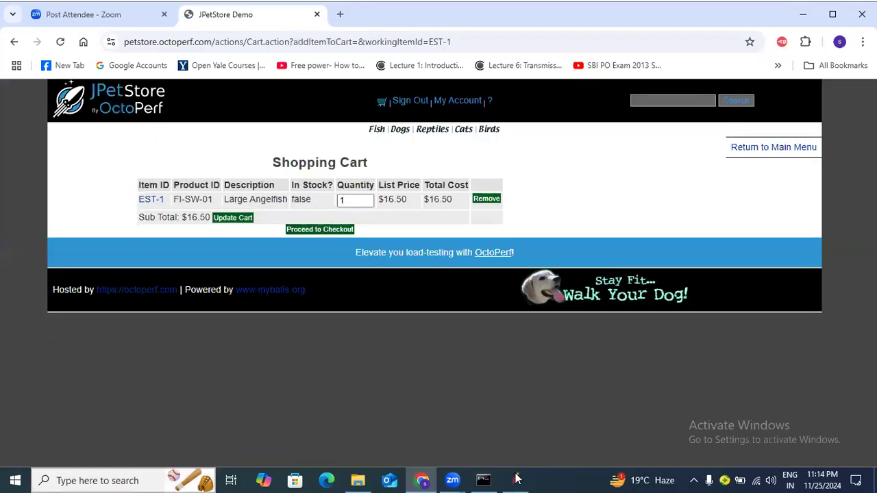
Switch back to JMeter and rename the seventh Transaction Controller as Addtocart
click(516, 479)
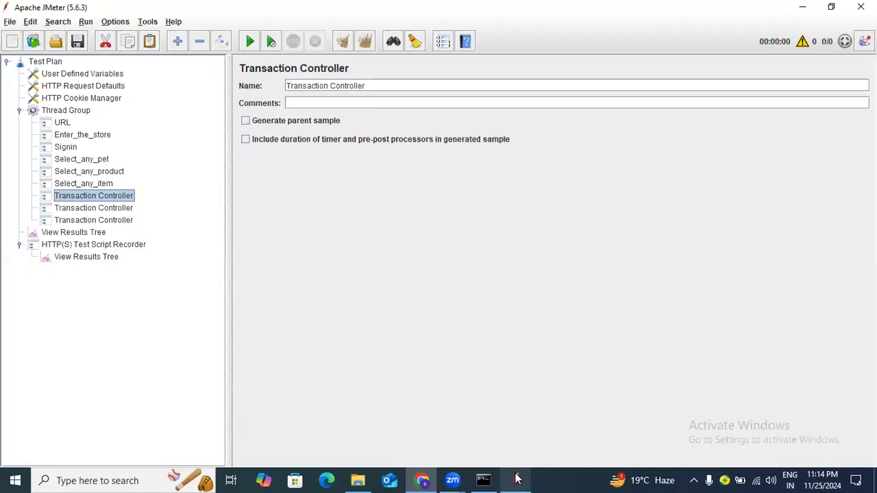
drag(388, 82, 259, 82)
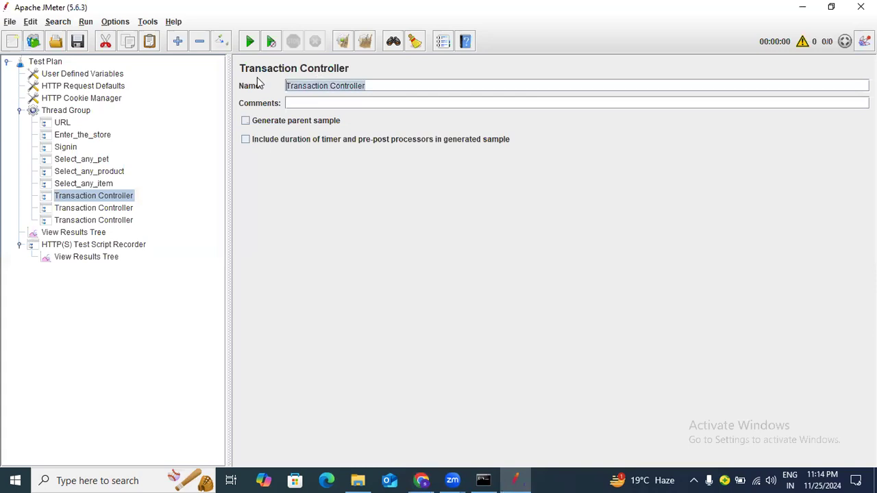
text(Add)
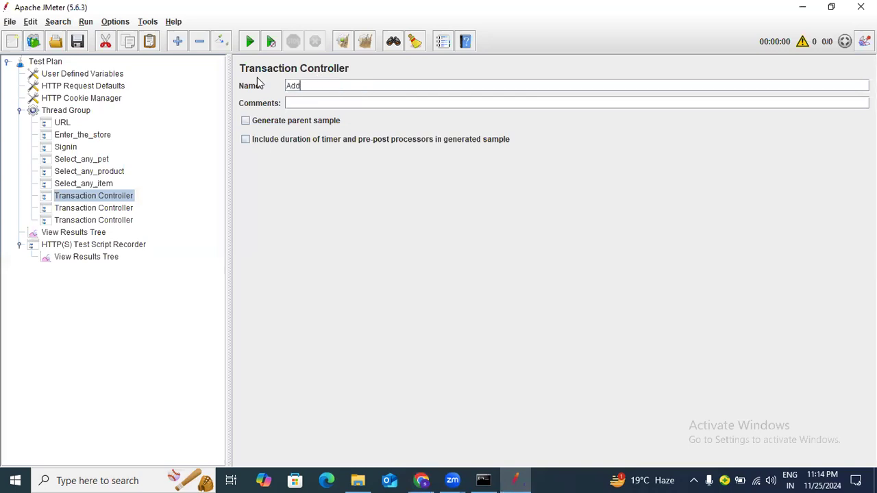
text(tocart)
Switch to Chrome and proceed from the shopping cart to the checkout's payment and billing form
click(108, 209)
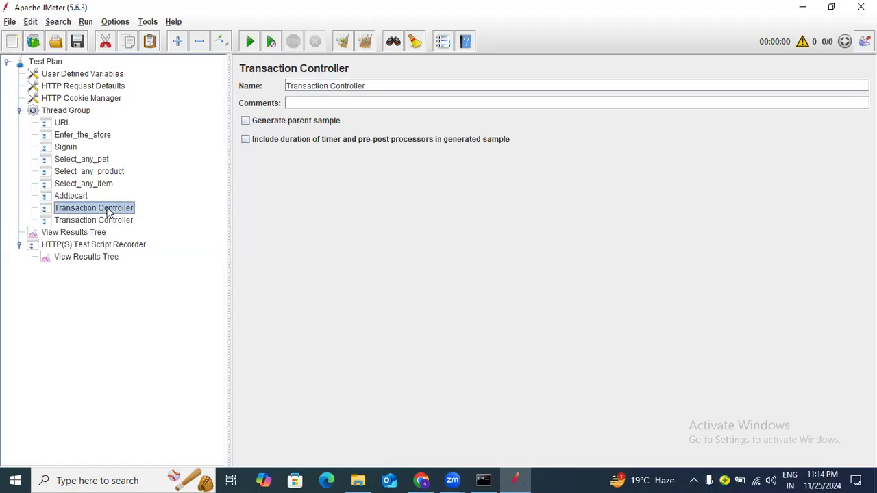
click(421, 481)
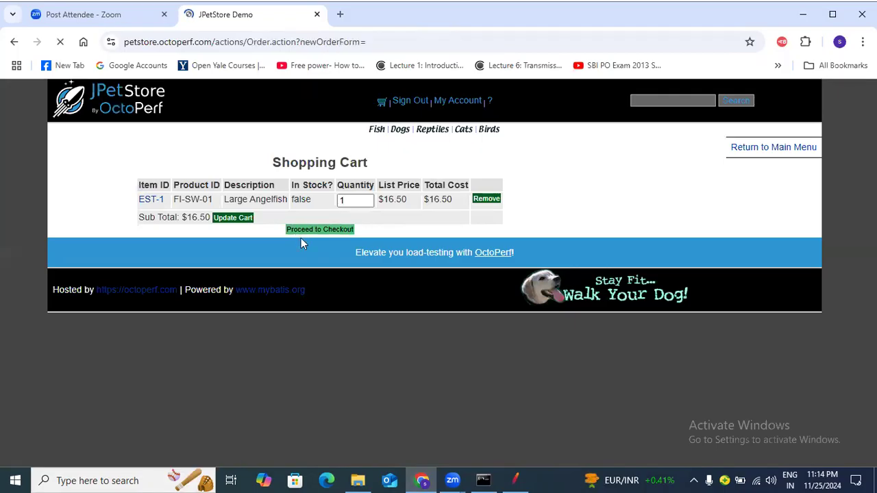
key(super+s)
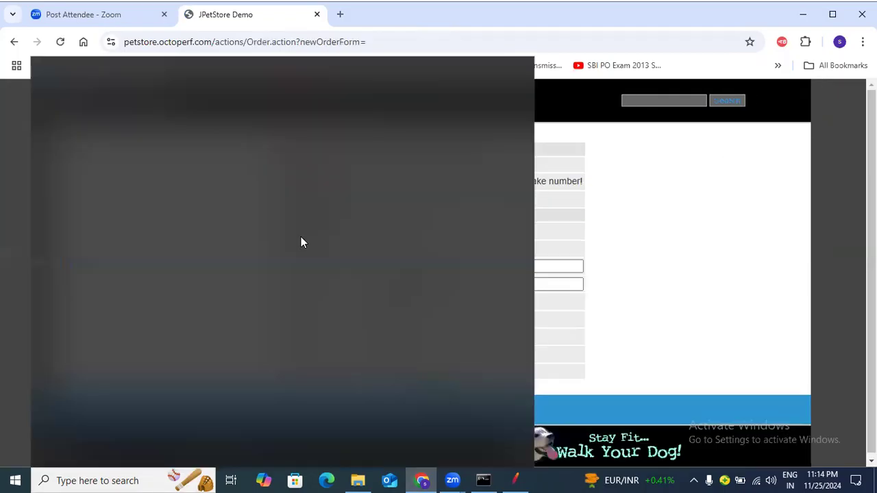
click(697, 303)
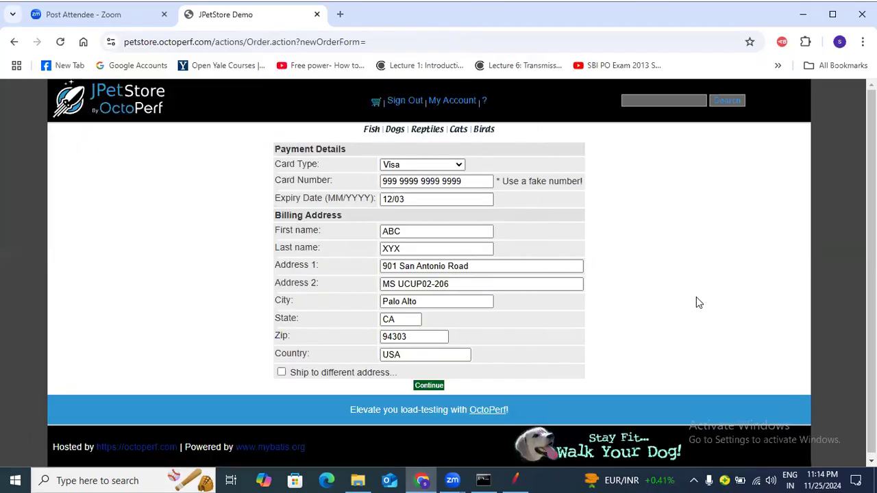
Switch back to JMeter and rename the eighth Transaction Controller as Proceed to checkout
click(514, 481)
triple_click(381, 86)
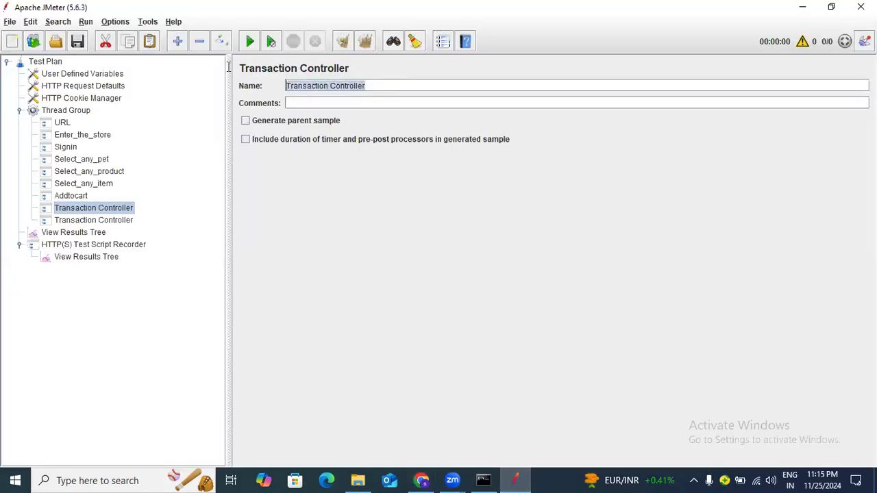
text(P)
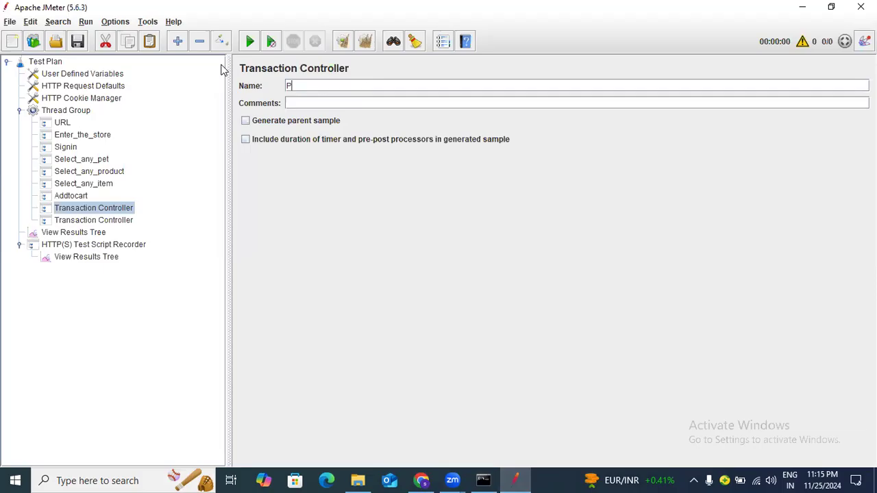
text(roceed to checkout)
Switch to Chrome and continue the order with the prefilled payment and billing details
click(99, 220)
click(431, 478)
click(428, 386)
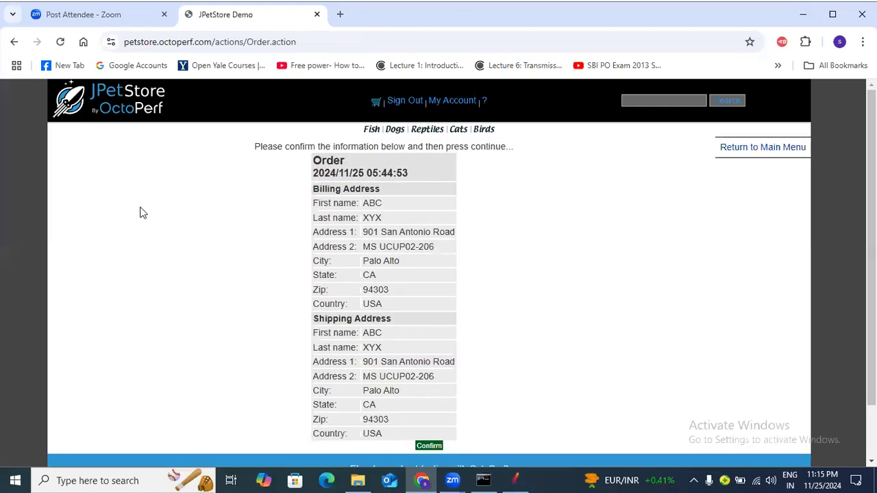
Switch back to JMeter and paste two more Transaction Controllers into the Thread Group
key(alt+Tab)
click(79, 111)
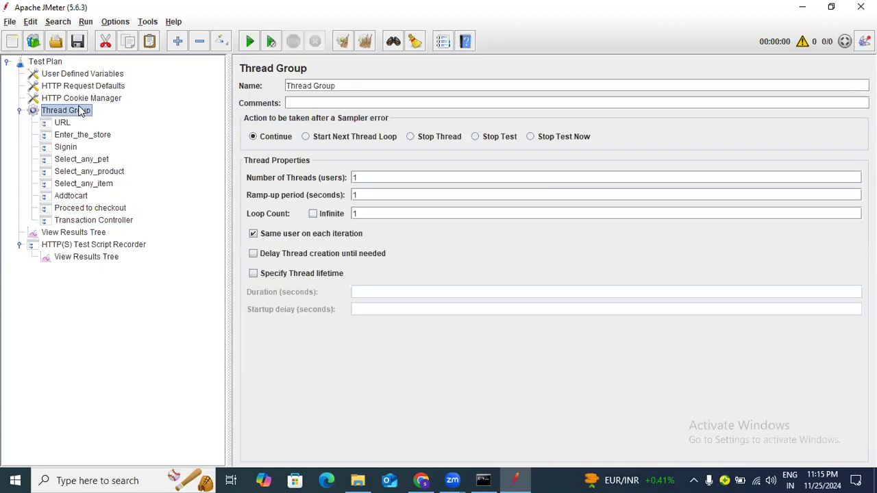
key(ctrl+v)
key(ctrl+v)
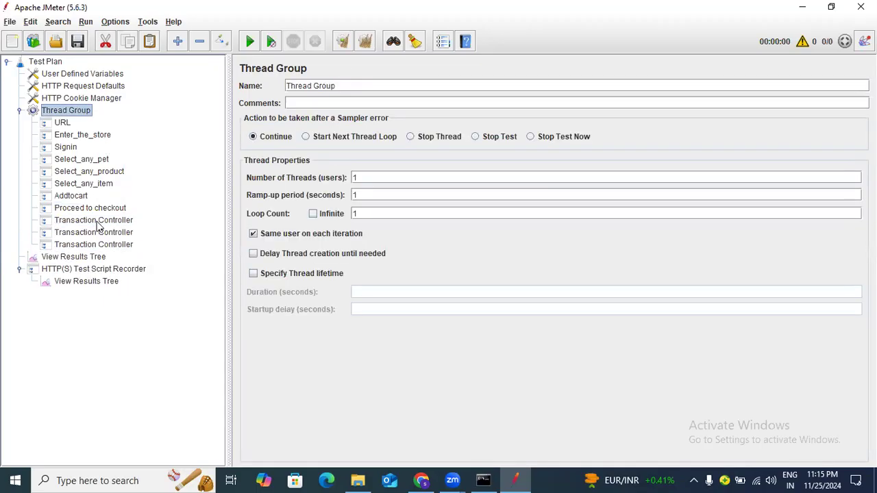
Rename the ninth Transaction Controller, the one after Proceed to checkout, as Continue
click(94, 220)
click(389, 84)
key(ctrl+a)
text(Continue)
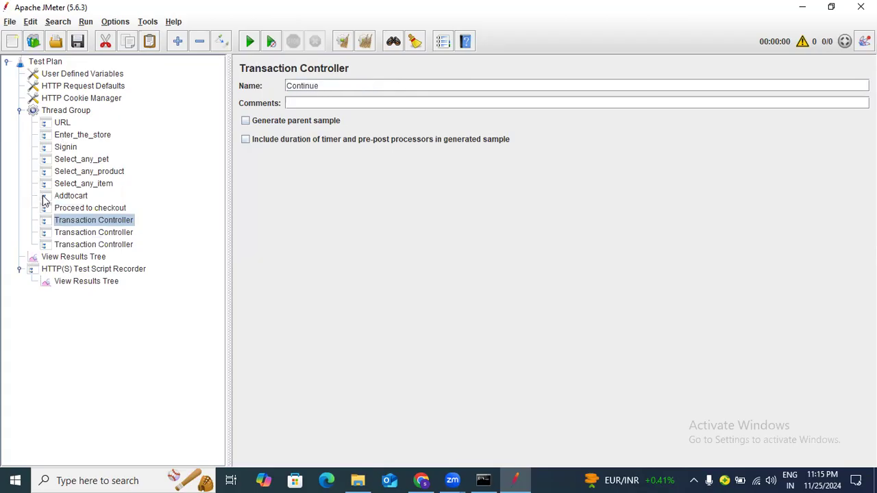
Switch to Chrome and confirm the order on the JPetStore order review page
click(89, 233)
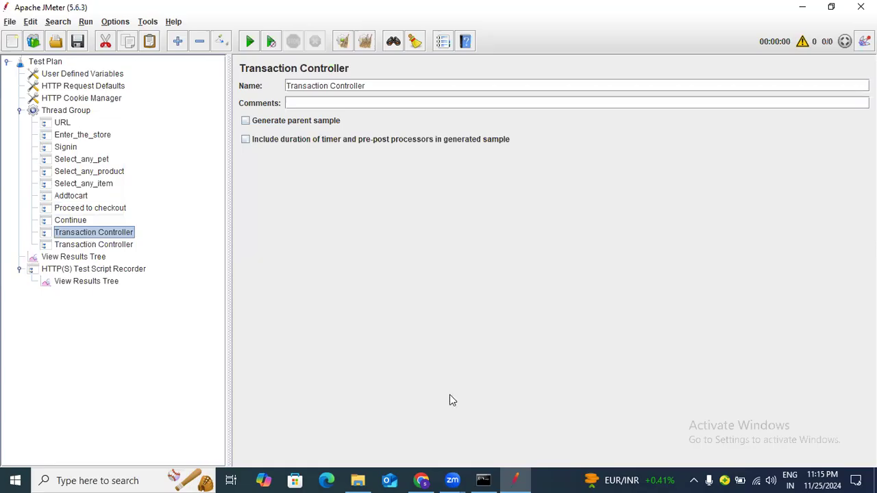
click(421, 479)
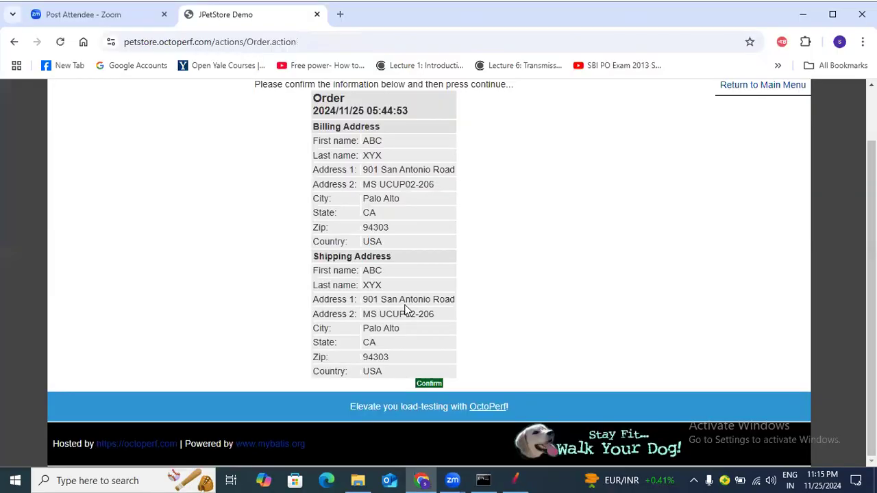
click(428, 385)
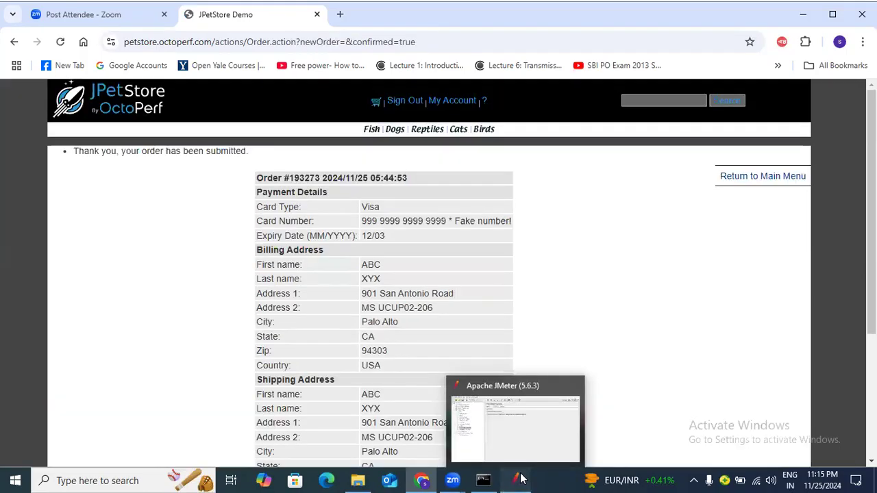
Switch back to JMeter and rename the tenth Transaction Controller, the one after Continue, as Confirm
key(alt+Tab)
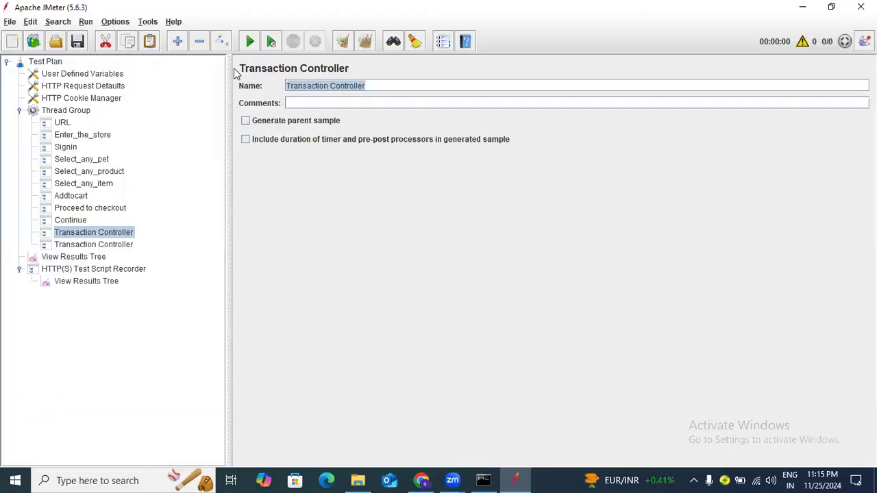
text(Confirm)
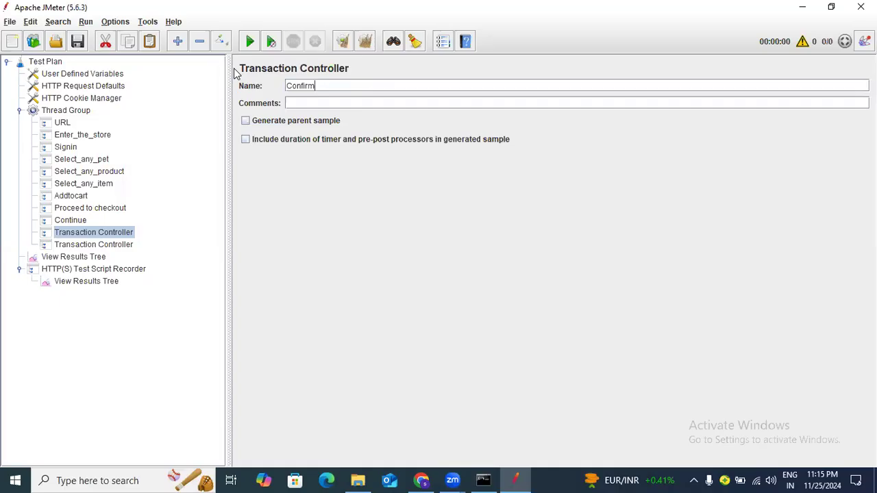
click(92, 245)
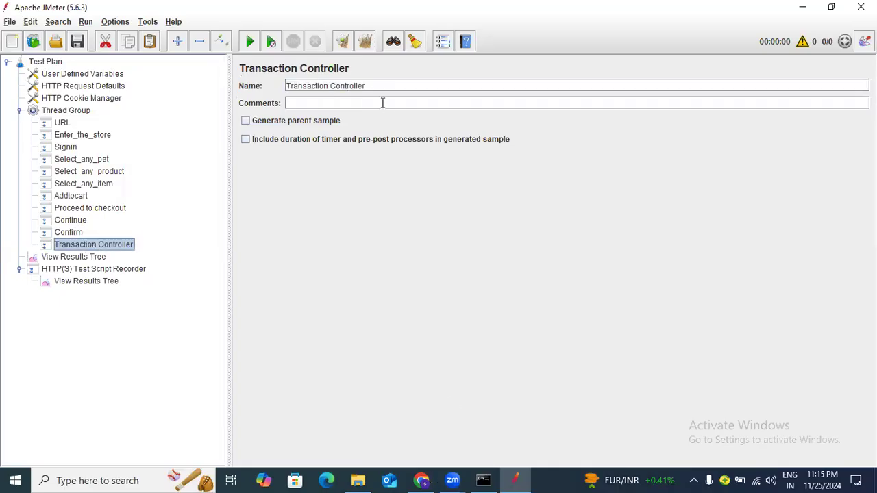
Switch to Chrome and sign out of JPetStore
click(430, 478)
click(404, 100)
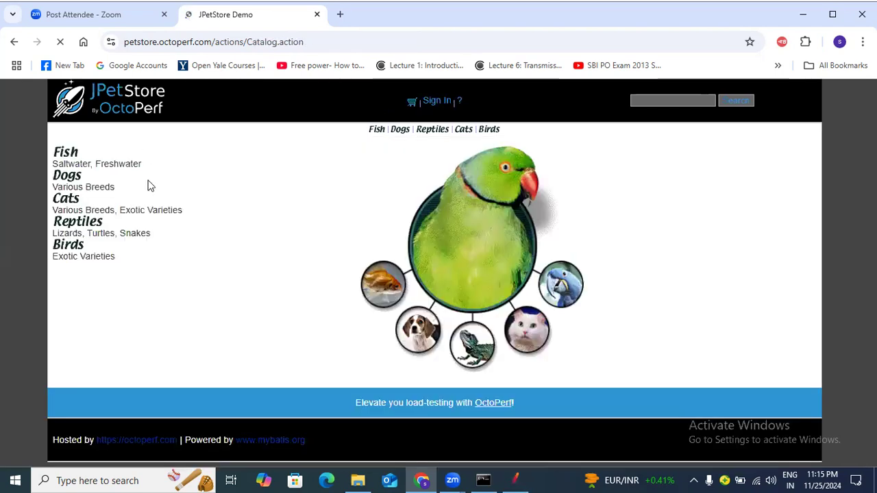
Switch back to JMeter and rename the last Transaction Controller in the Thread Group as Signout
click(517, 479)
triple_click(348, 86)
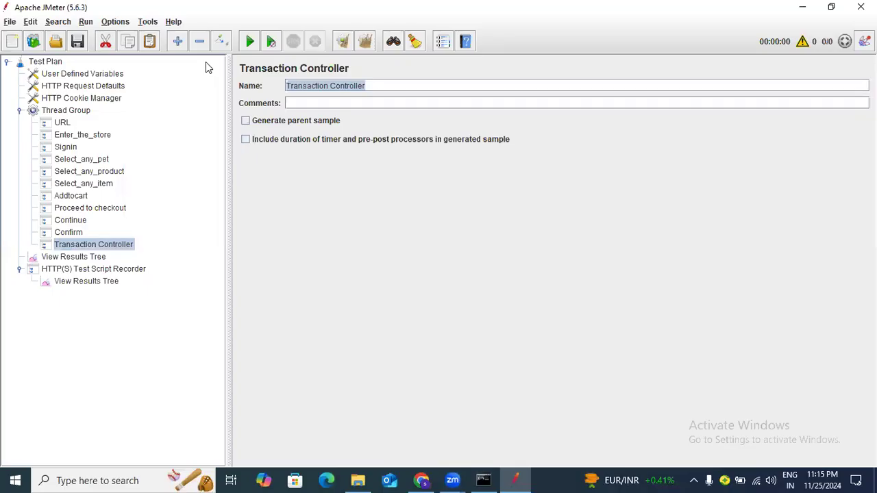
text(Signi)
key(BackSpace)
text(out)
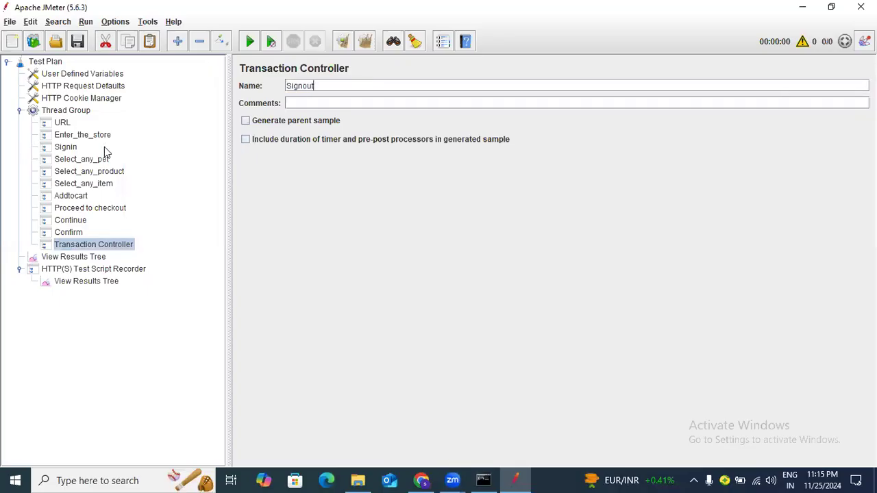
click(72, 171)
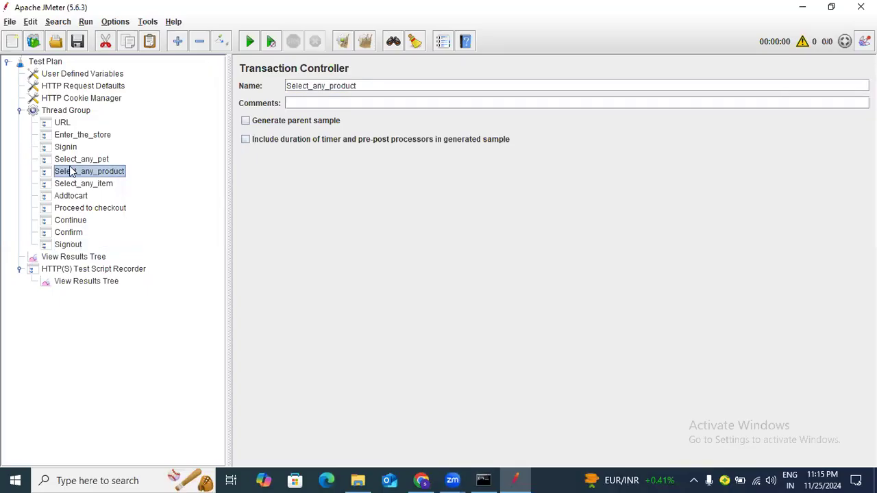
Review the named Transaction Controllers in the Thread Group one by one, from URL through Signout
click(69, 125)
click(76, 246)
click(63, 126)
click(65, 148)
click(70, 161)
click(73, 173)
click(74, 184)
click(73, 196)
click(73, 209)
click(73, 220)
click(72, 233)
click(73, 247)
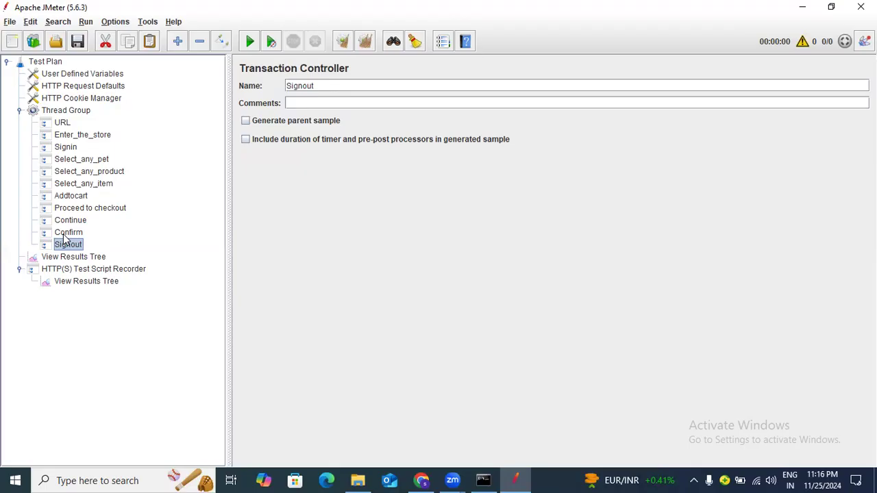
Set the HTTP(S) Test Script Recorder's target controller to Test Plan > Thread Group > URL
click(86, 271)
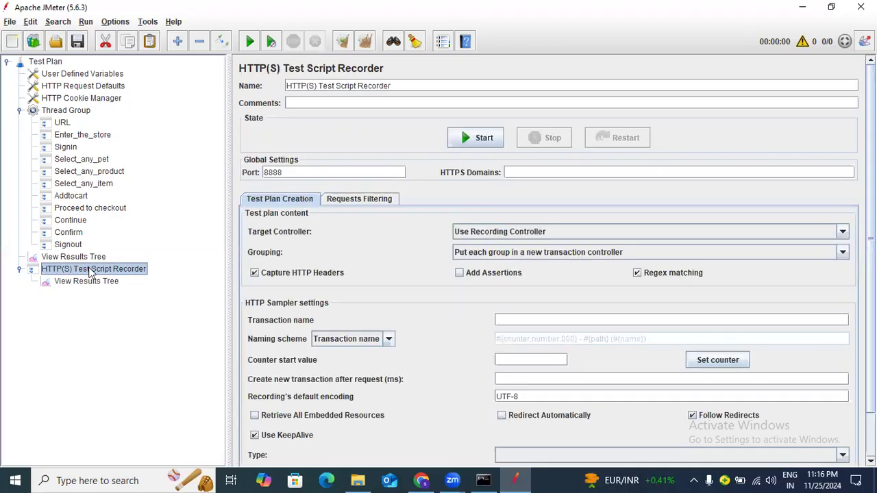
click(492, 235)
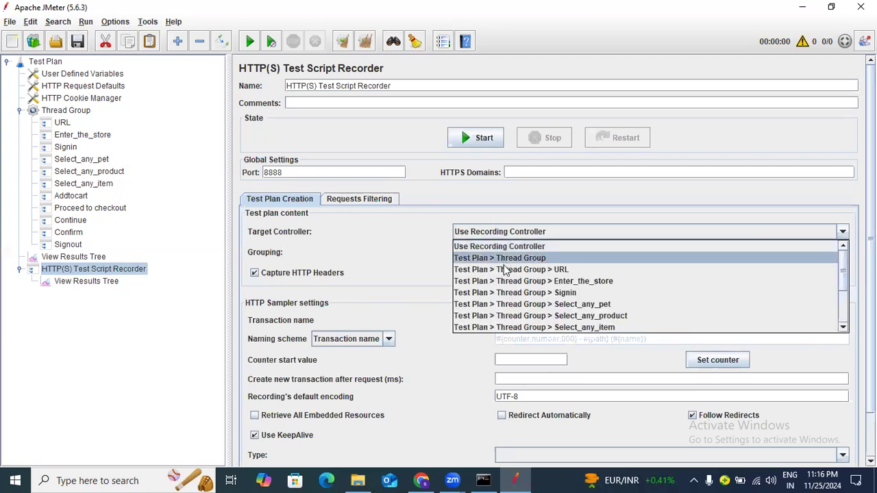
click(520, 269)
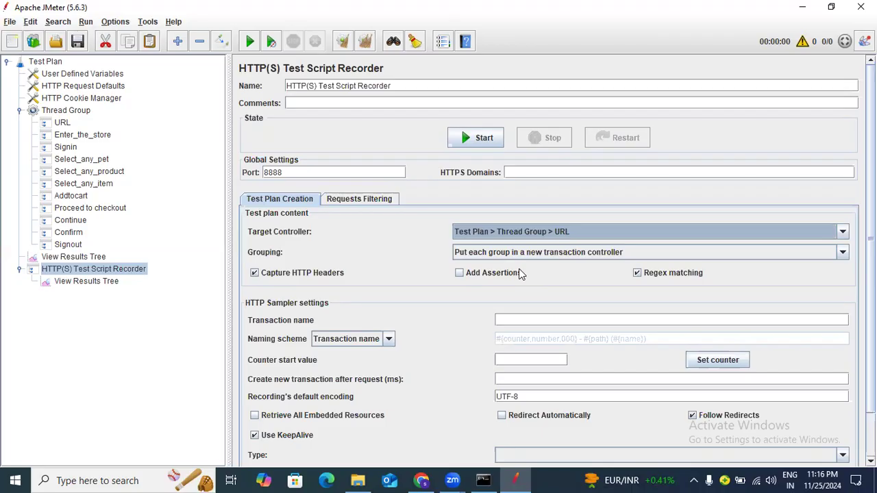
Change the recorder's grouping to Do not group samplers and back to Put each group in a new transaction controller
click(524, 253)
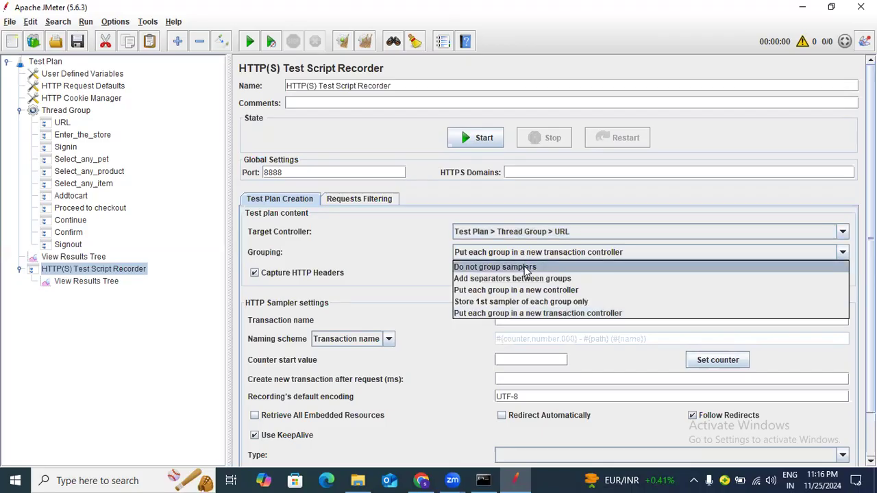
click(525, 268)
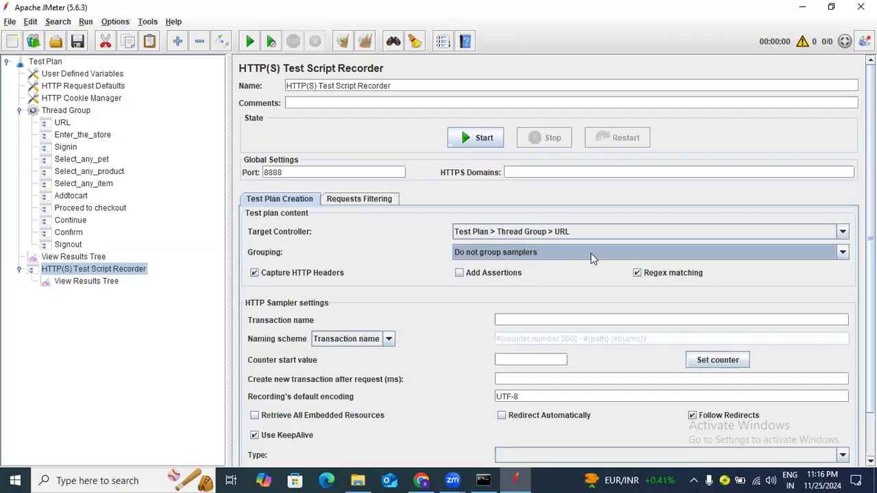
click(524, 254)
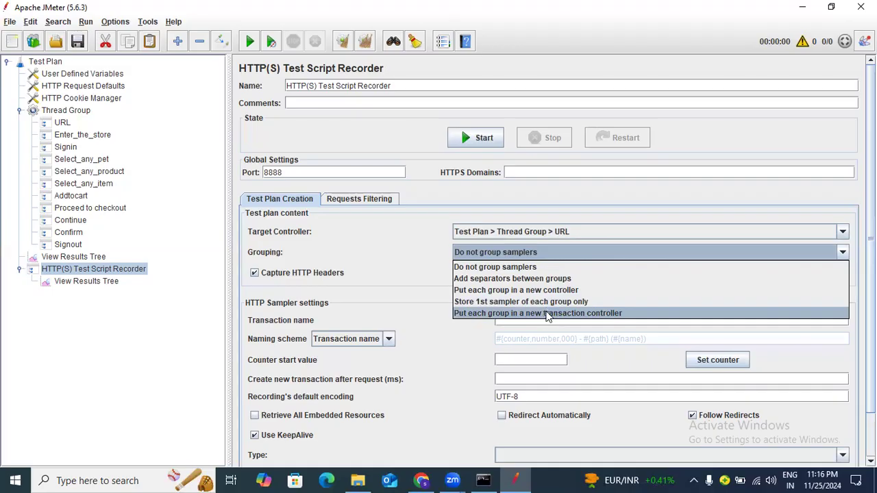
click(547, 315)
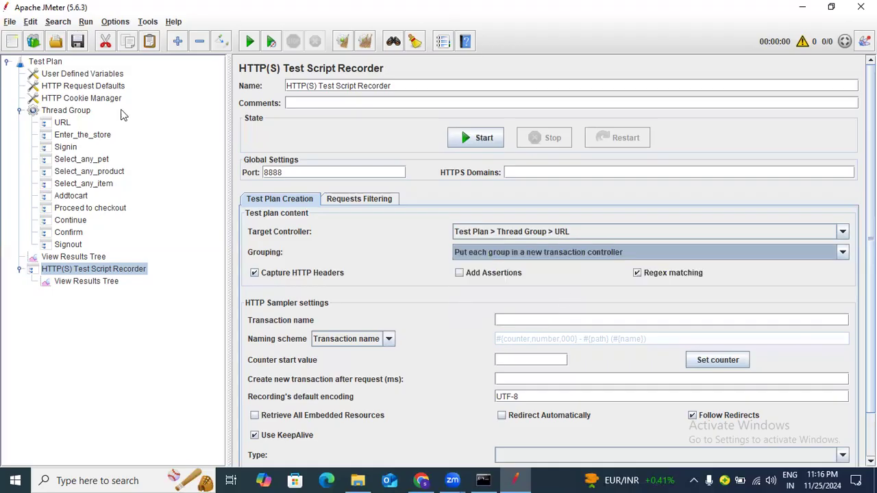
Add a nested Transaction Controller inside the URL controller
click(62, 123)
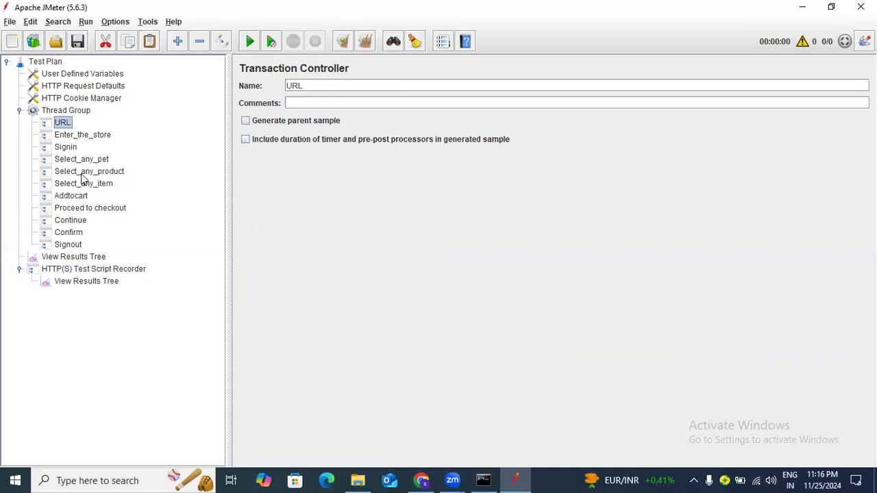
right_click(65, 121)
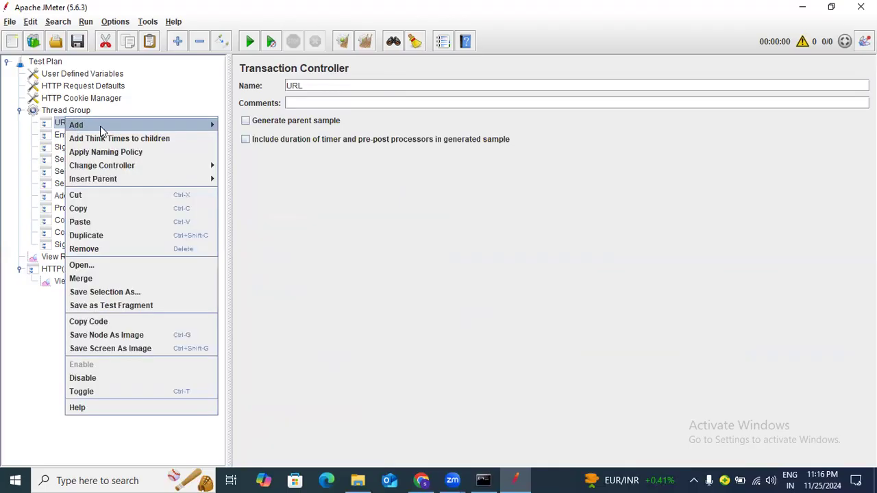
mouse_move(103, 125)
mouse_move(257, 143)
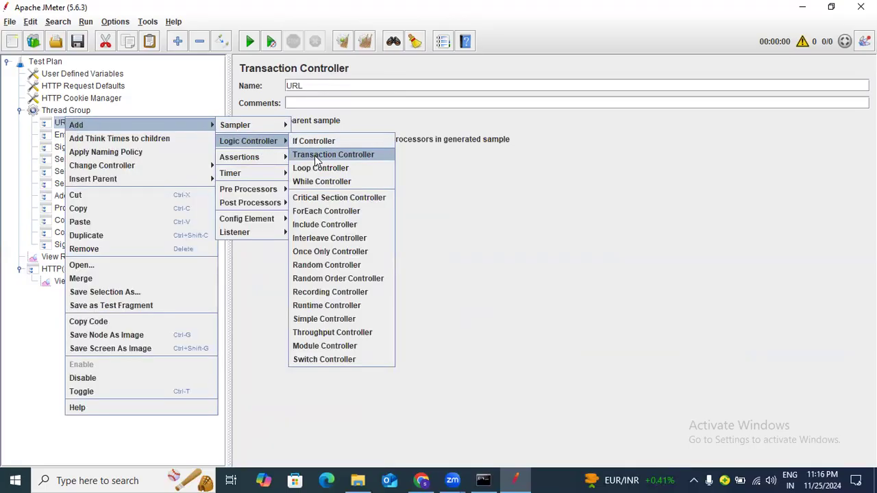
click(314, 156)
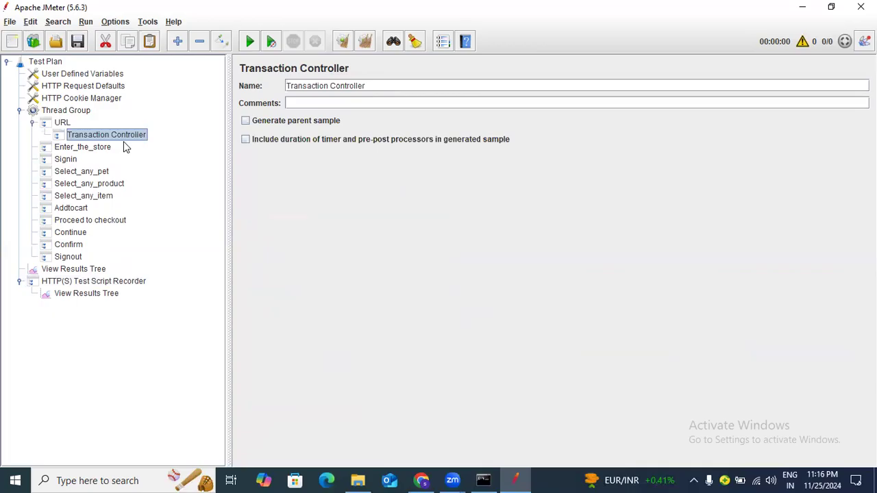
Cut the nested Transaction Controller out of the URL controller
click(60, 124)
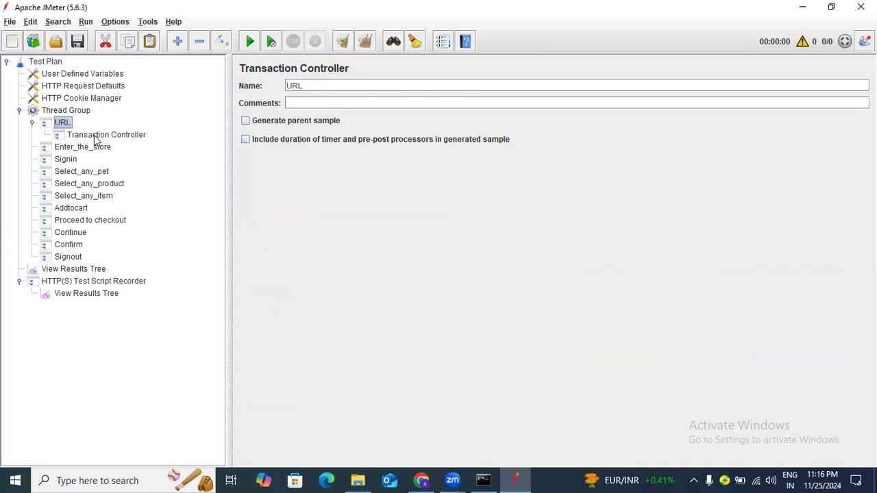
click(97, 138)
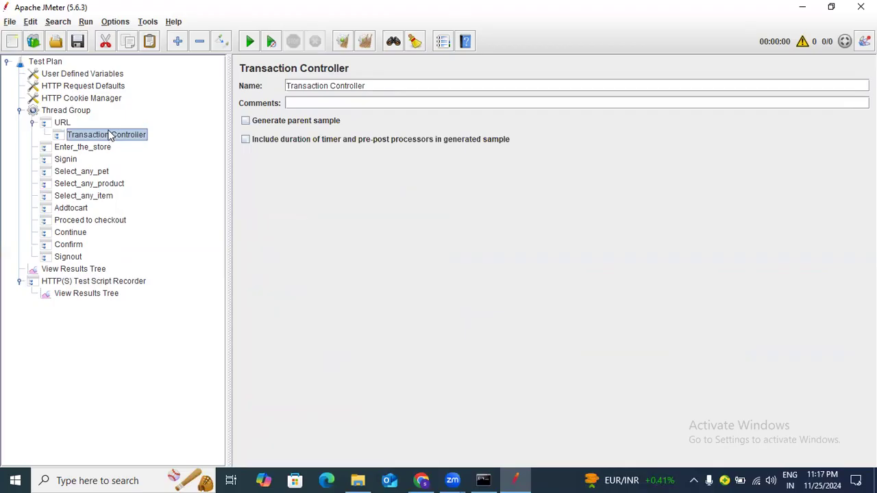
click(110, 44)
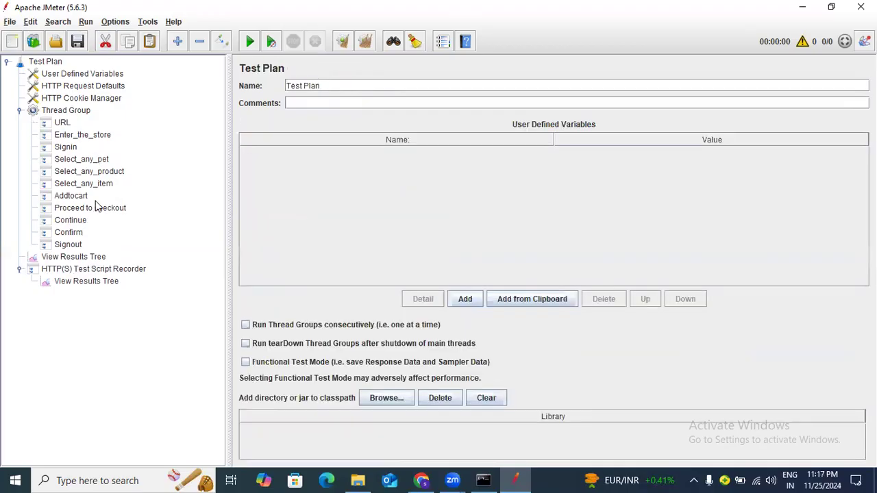
Set the HTTP(S) Test Script Recorder's grouping to Do not group samplers
click(94, 274)
click(95, 283)
click(140, 269)
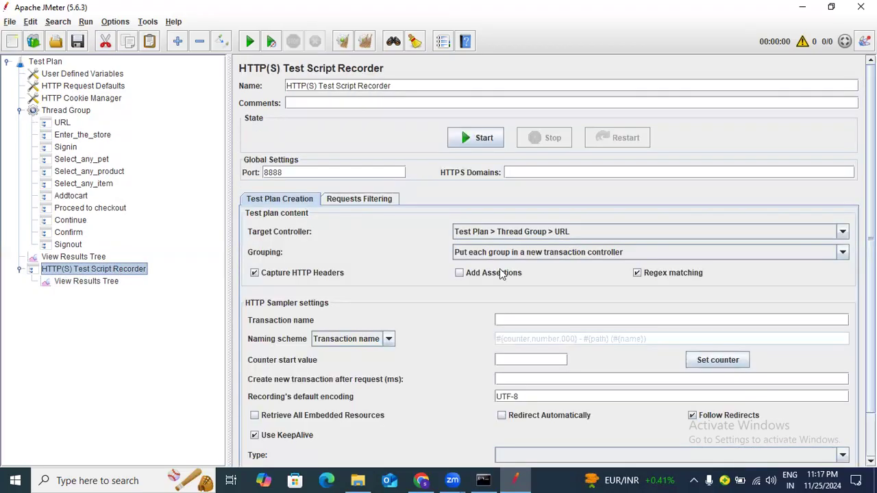
click(500, 255)
click(499, 258)
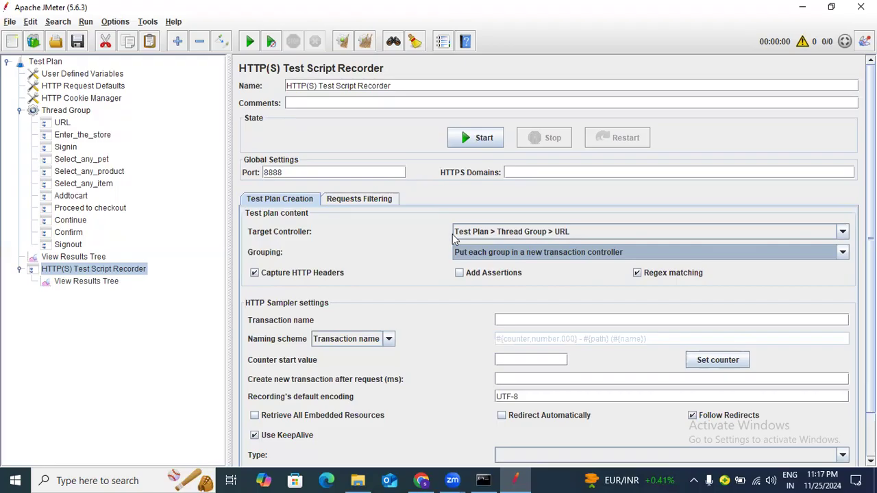
click(613, 255)
click(544, 269)
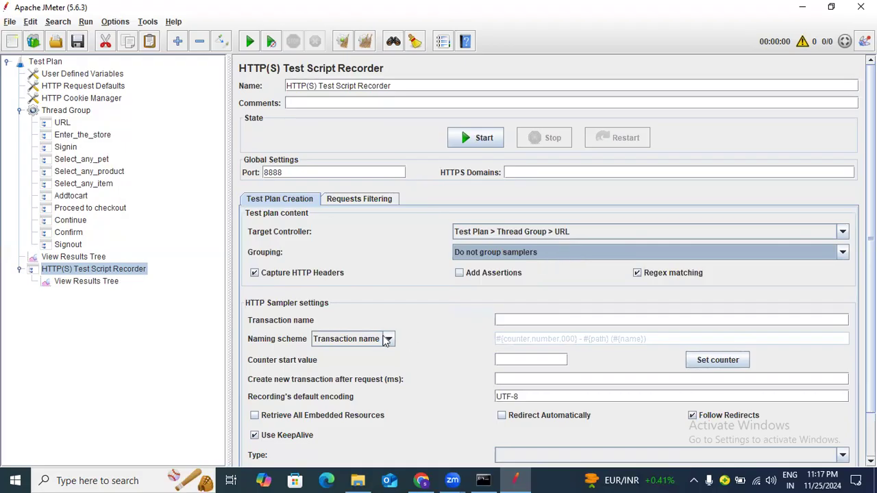
Set the recorder's HTTP sampler naming scheme to Suffix
click(387, 340)
click(339, 375)
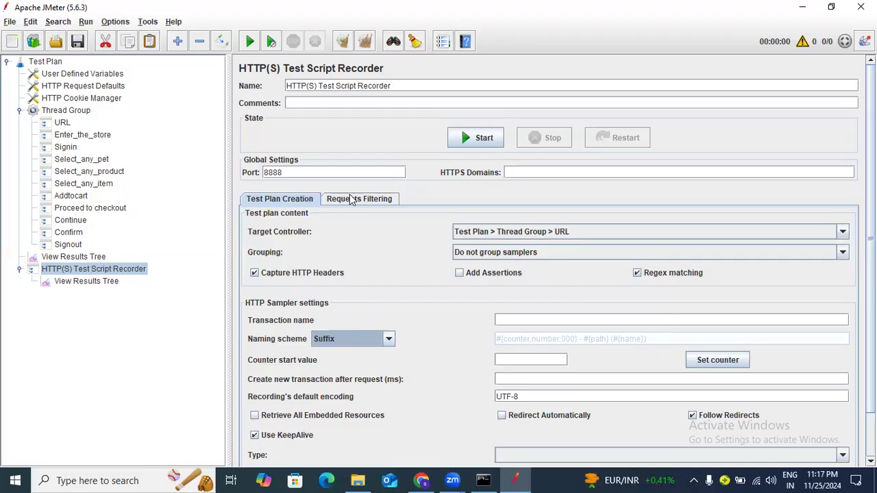
drag(281, 171, 244, 173)
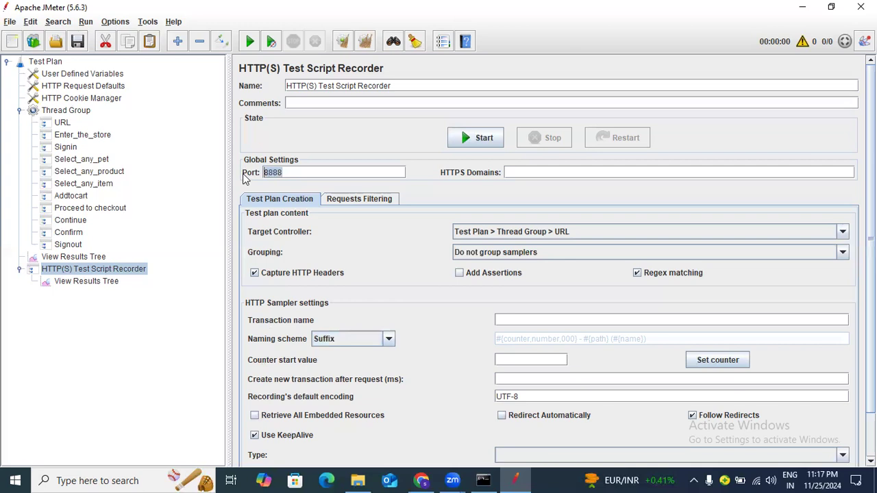
Set the results file of the recorder's View Results Tree to productbooking.jtl in the bin folder, dismissing the loader dialog
click(106, 287)
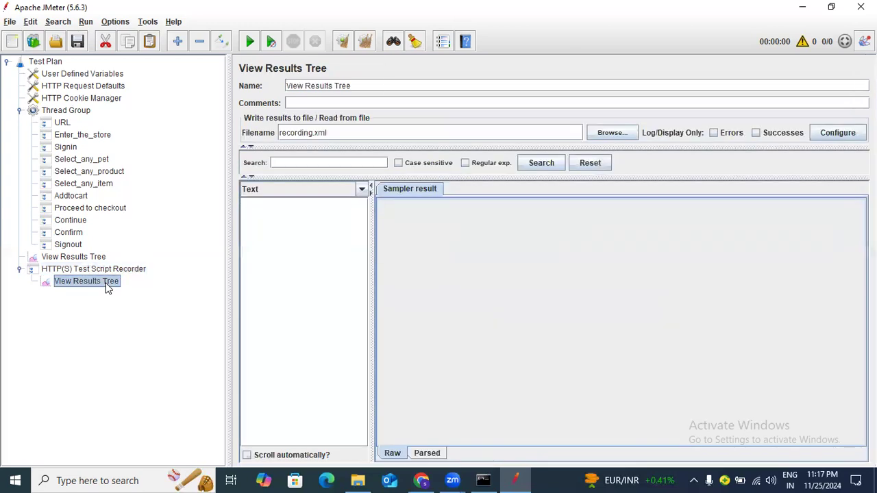
click(615, 135)
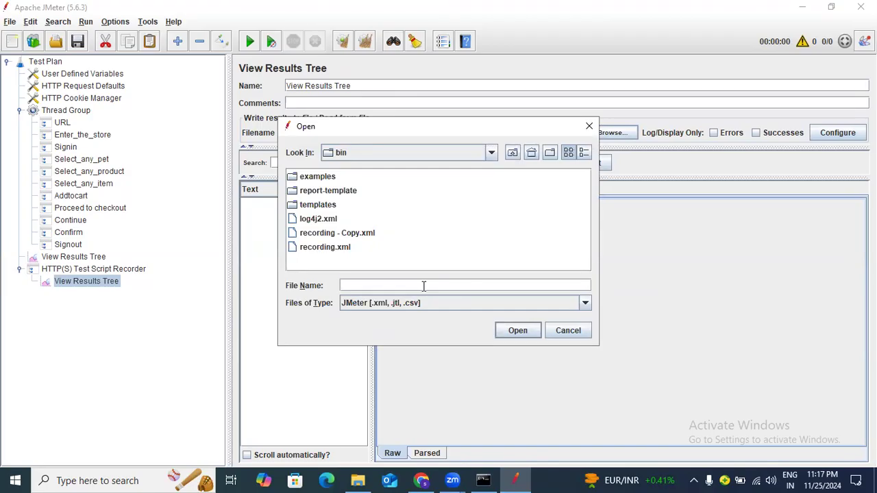
text(productbookin)
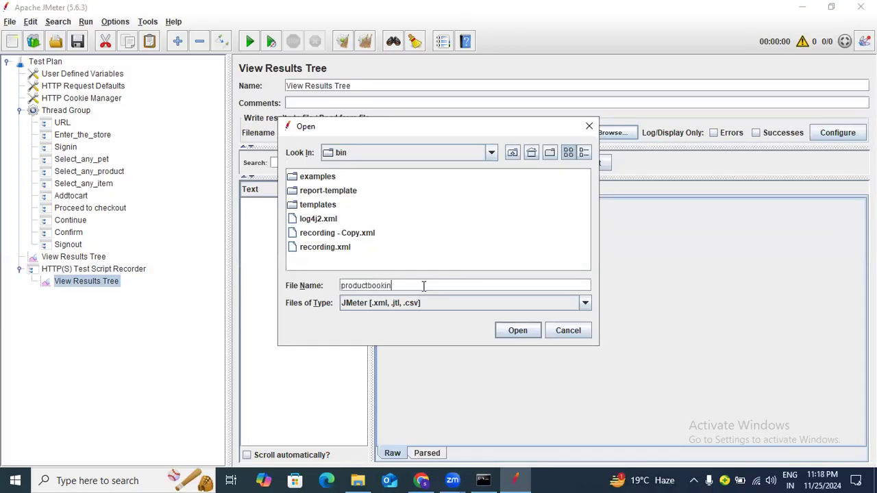
text(g.jtl)
click(516, 334)
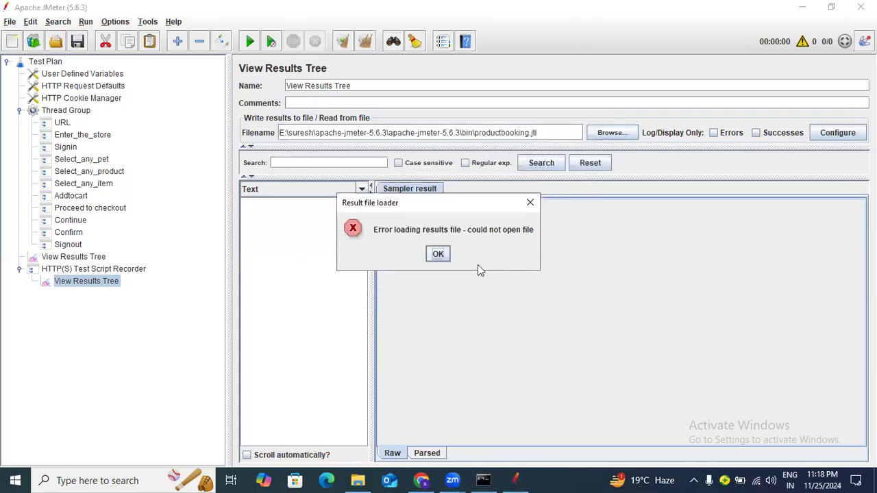
click(439, 253)
click(533, 132)
triple_click(533, 131)
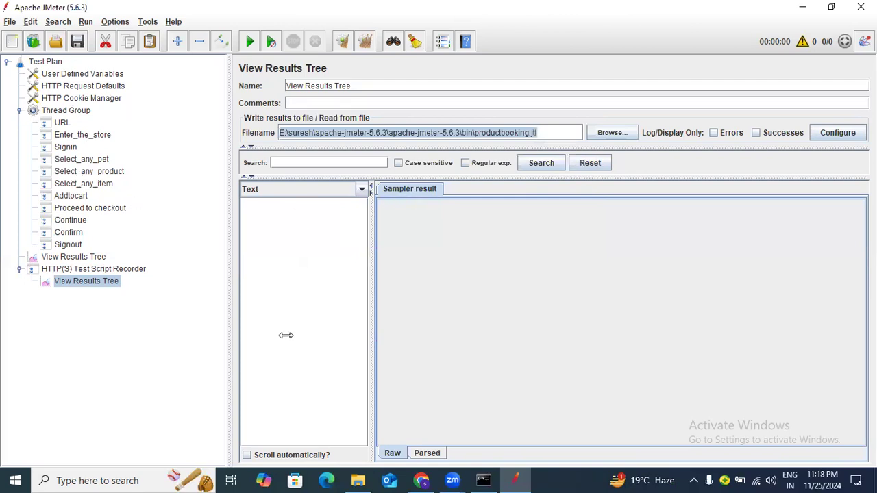
click(548, 135)
drag(548, 135, 240, 131)
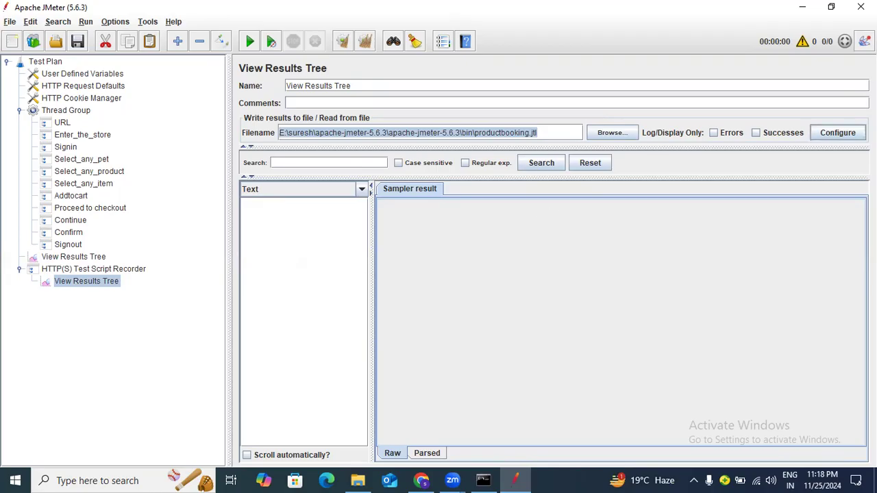
Enable Save sent byte count in the recorder's View Results Tree save configuration, then return to the HTTP(S) Test Script Recorder
click(841, 144)
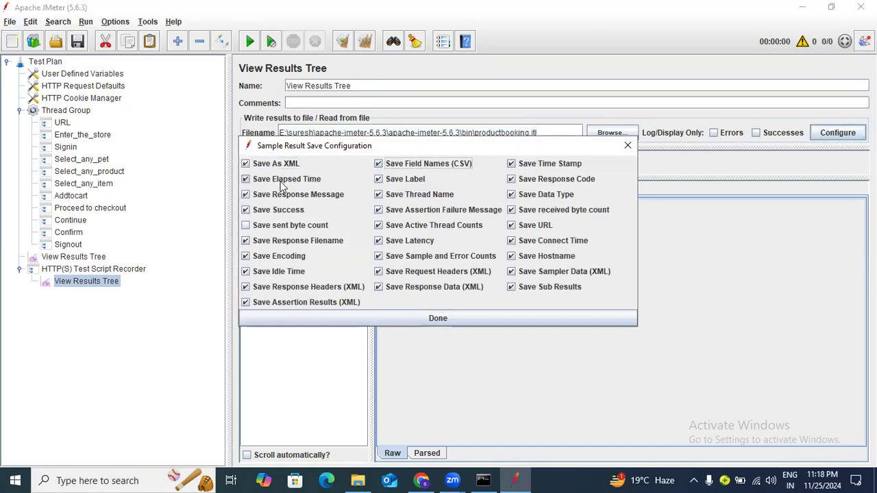
click(269, 226)
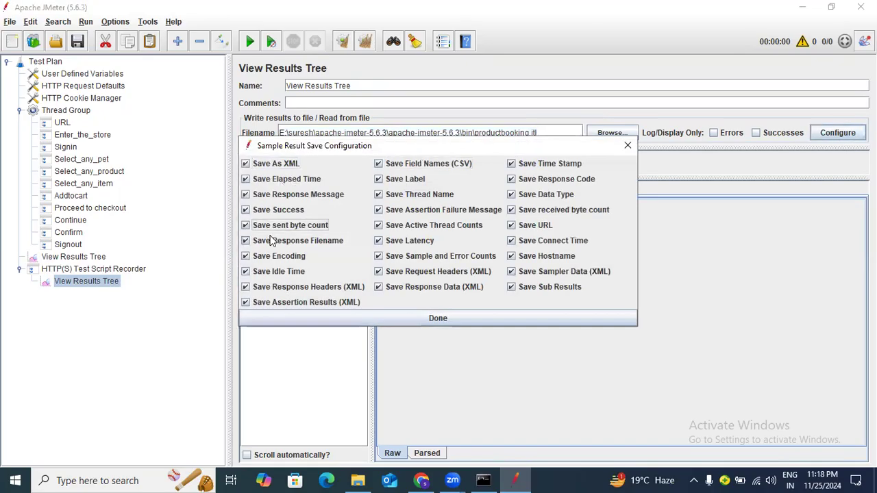
click(420, 318)
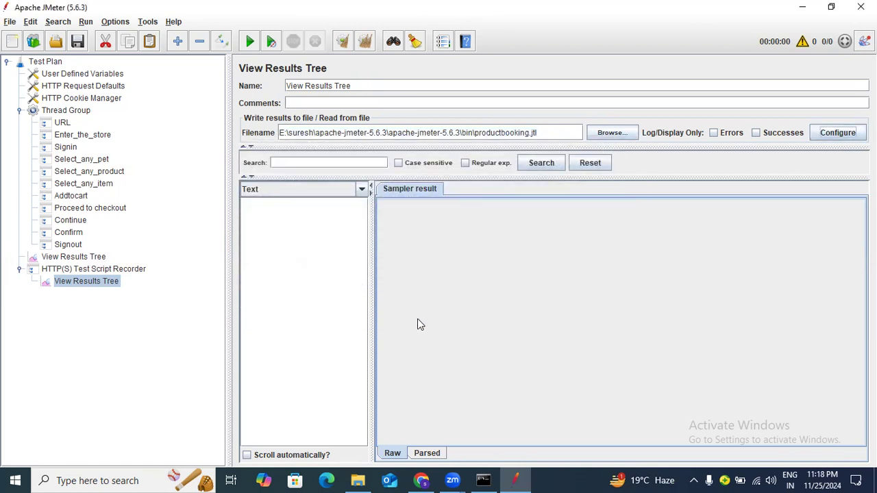
click(114, 273)
click(113, 286)
click(109, 270)
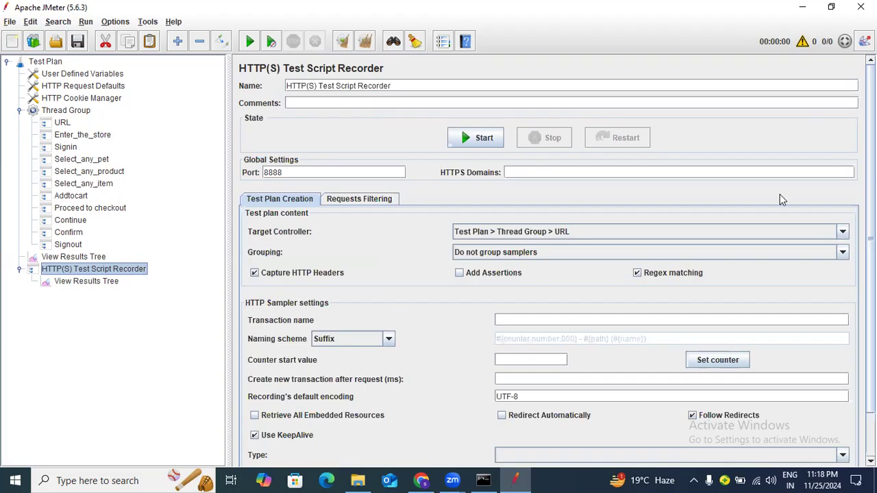
Switch to Chrome, search its settings for proxy and open the computer's proxy settings
key(alt+Tab)
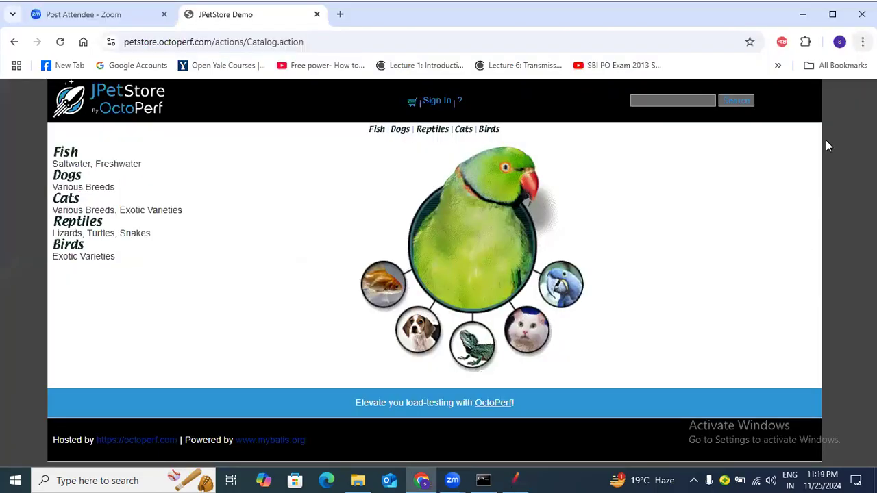
click(863, 42)
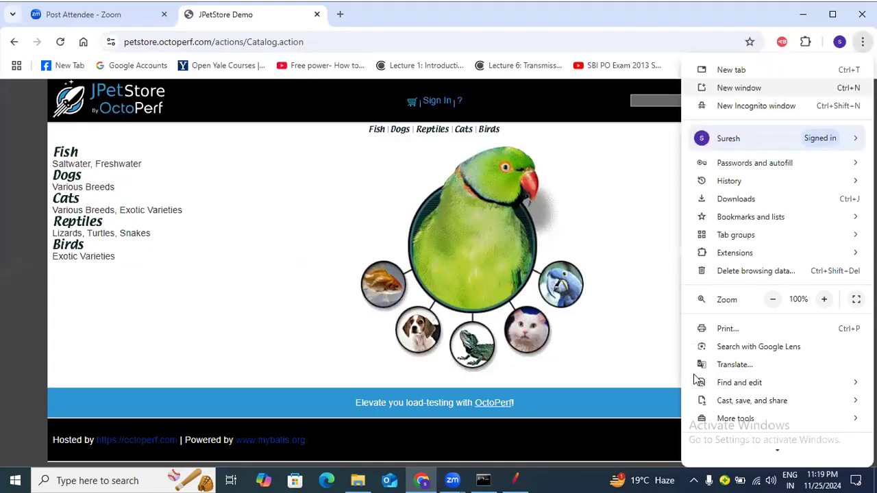
scroll(729, 400, down, 2)
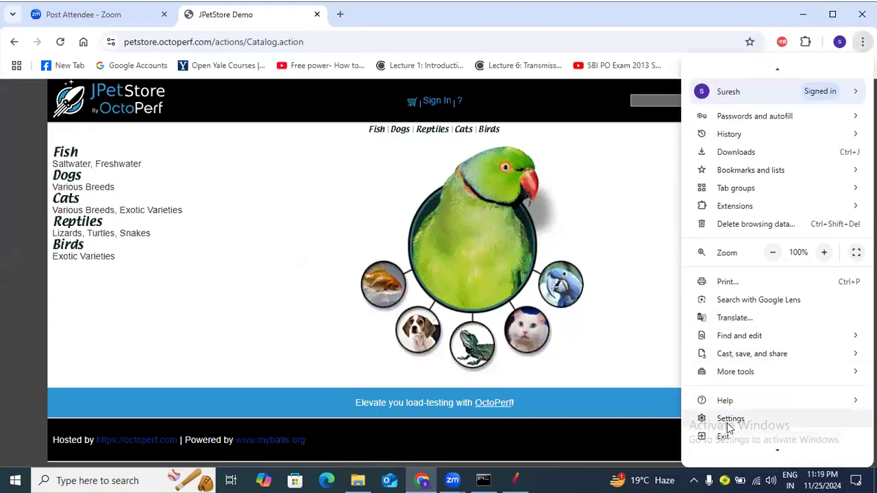
key(Escape)
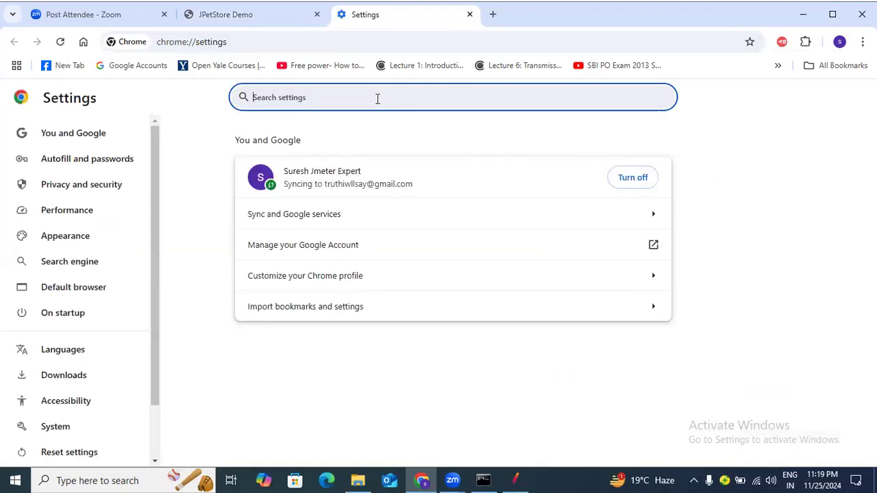
text(pro)
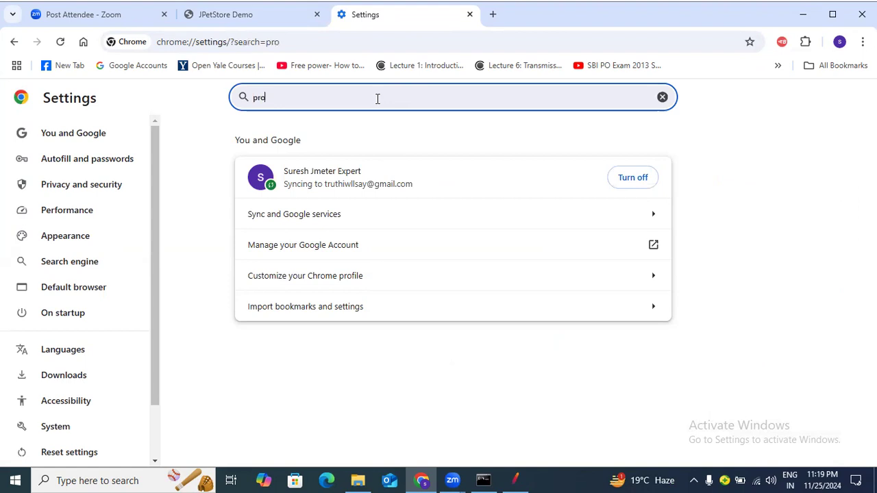
text(xy)
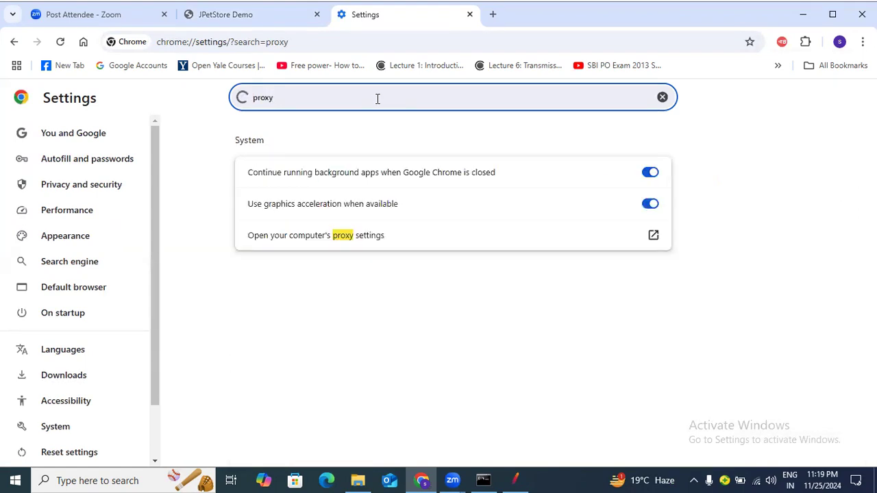
click(376, 241)
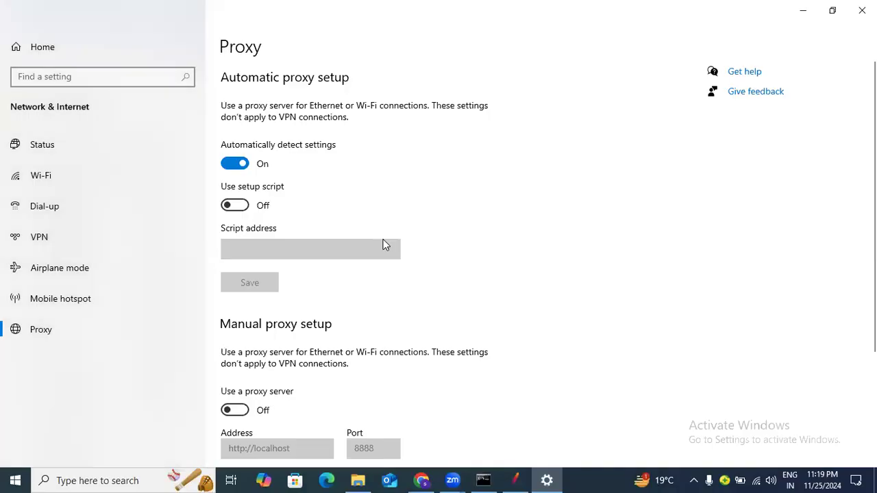
Turn on the manual proxy server with address localhost and port 8888, save it and close the Windows settings
scroll(404, 254, down, 3)
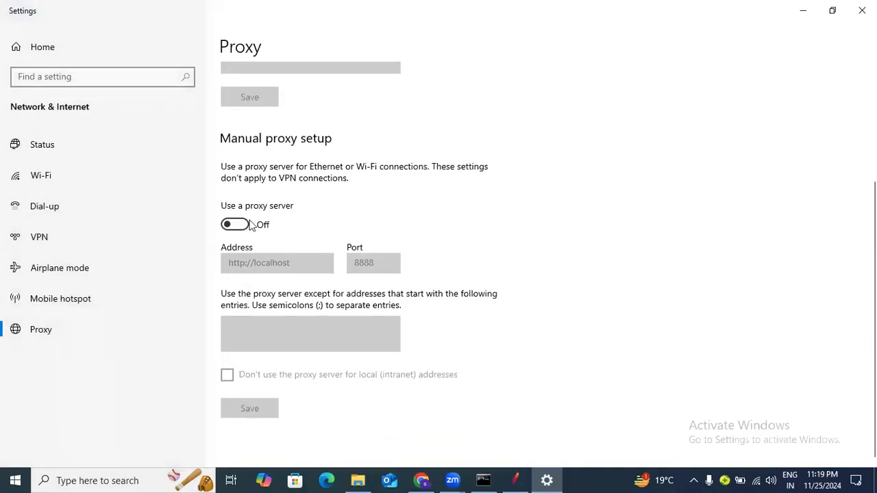
click(237, 225)
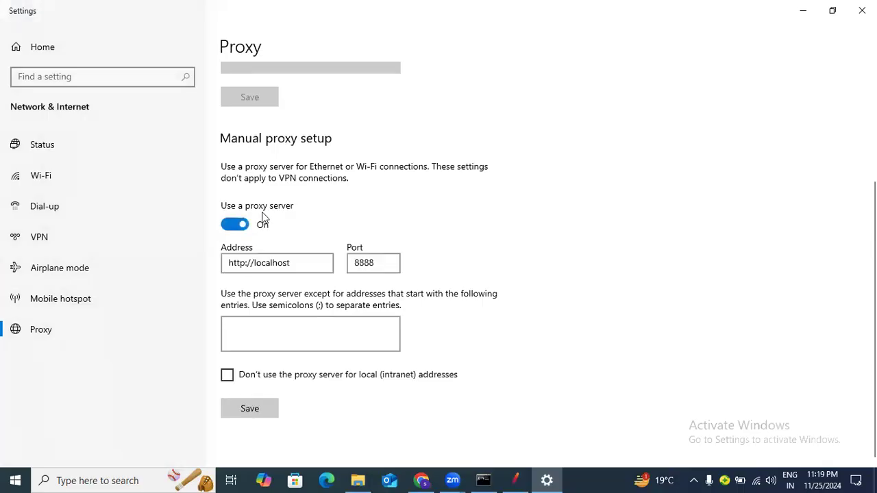
click(297, 263)
drag(282, 259, 221, 263)
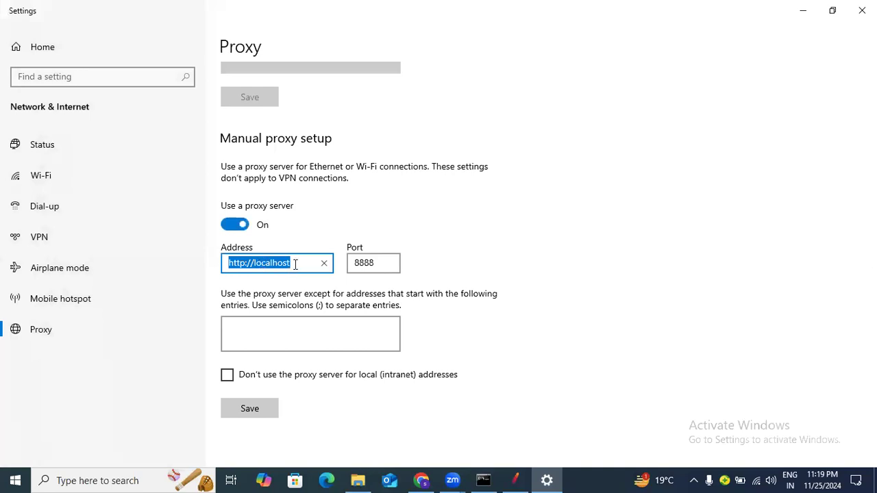
text(local)
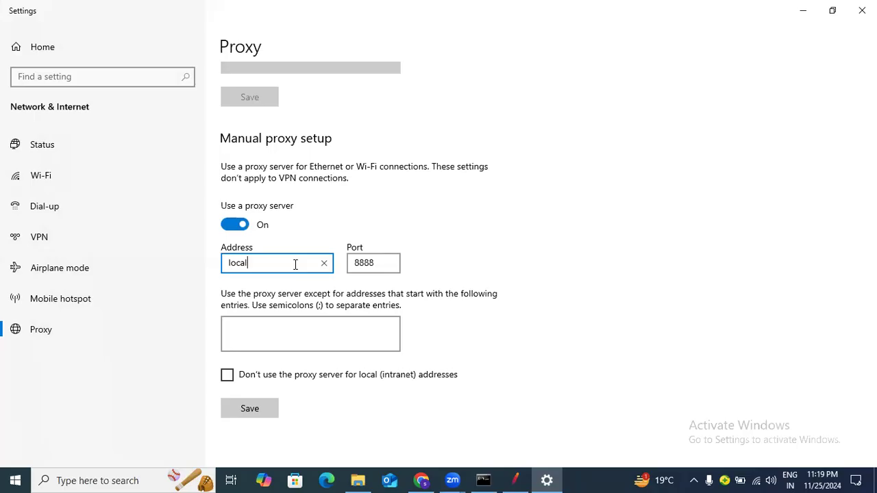
text(host)
click(371, 262)
double_click(372, 262)
click(261, 408)
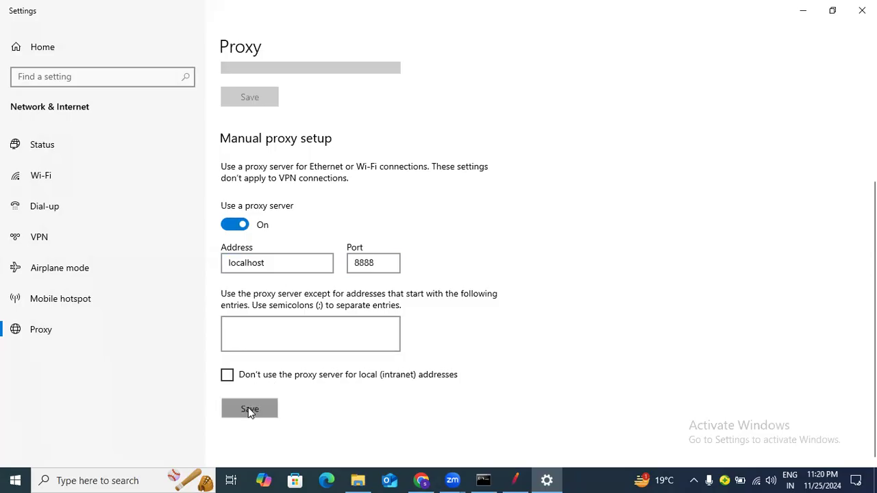
click(249, 412)
click(249, 412)
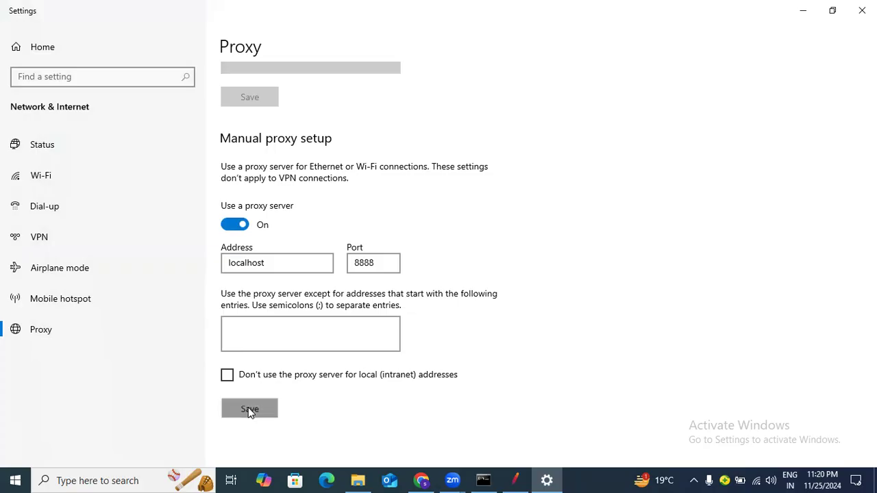
click(862, 10)
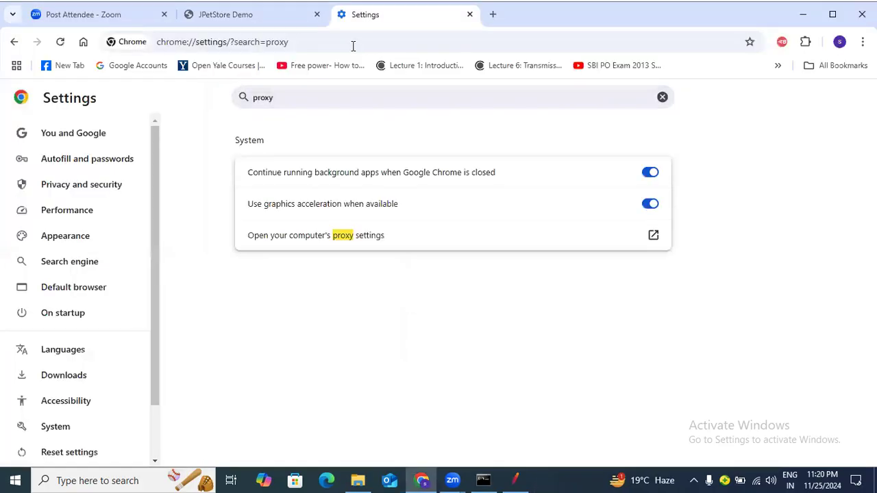
click(221, 15)
click(200, 42)
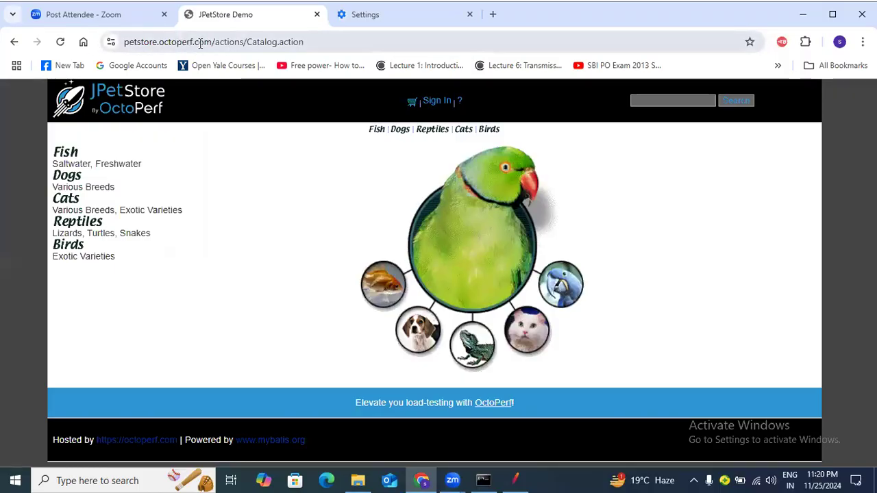
click(213, 42)
shift+click(402, 41)
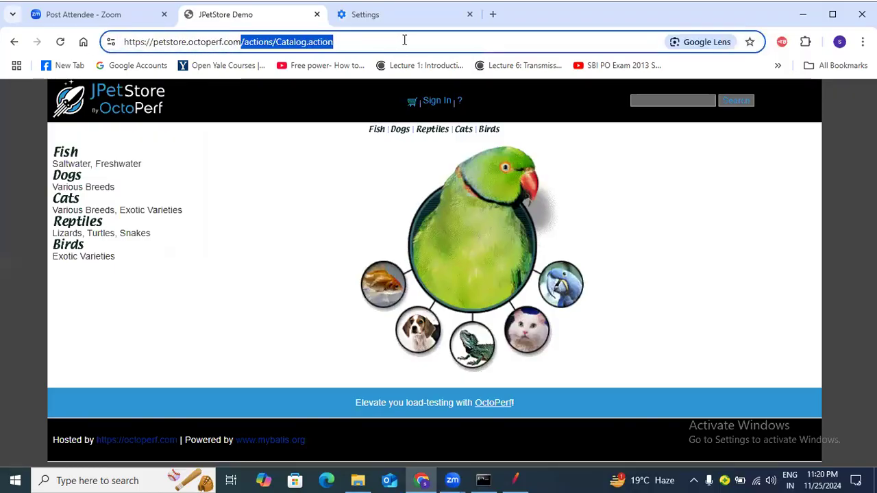
key(BackSpace)
key(BackSpace)
key(BackSpace)
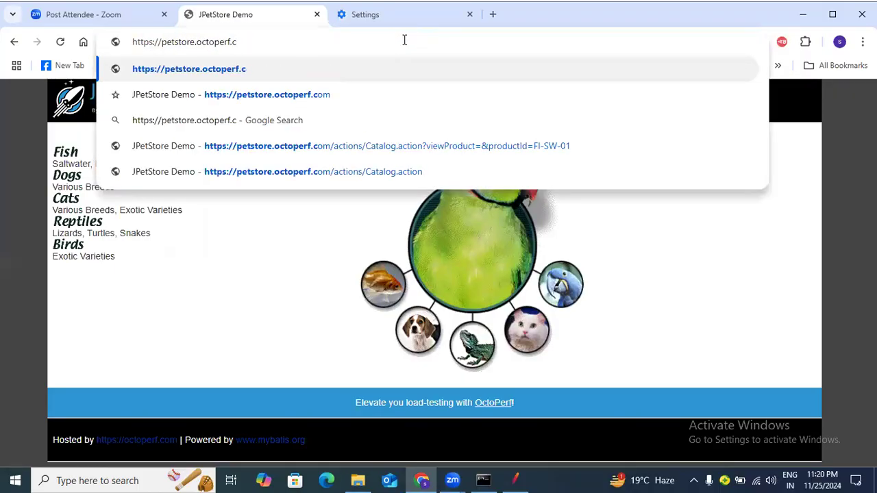
text(om)
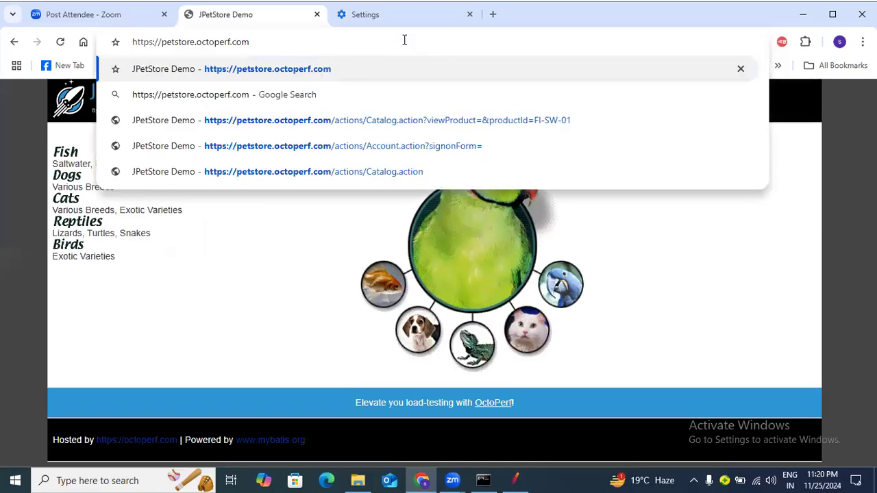
drag(275, 42, 66, 48)
key(ctrl+c)
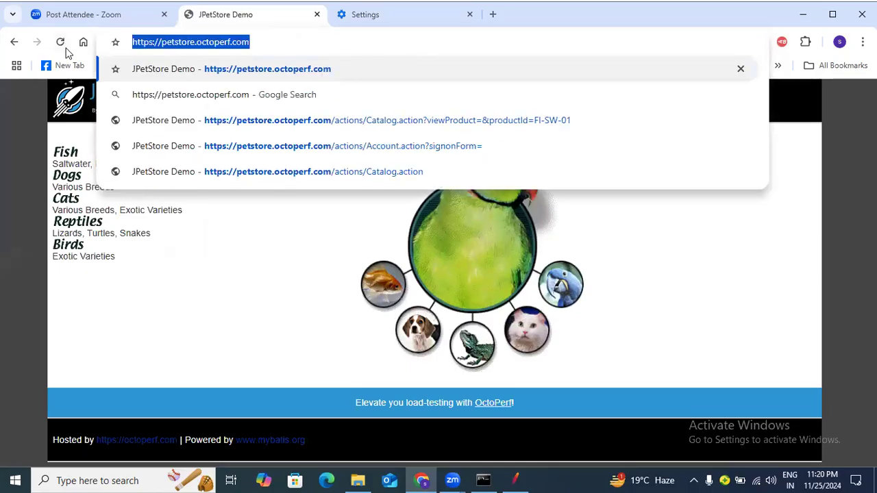
click(174, 262)
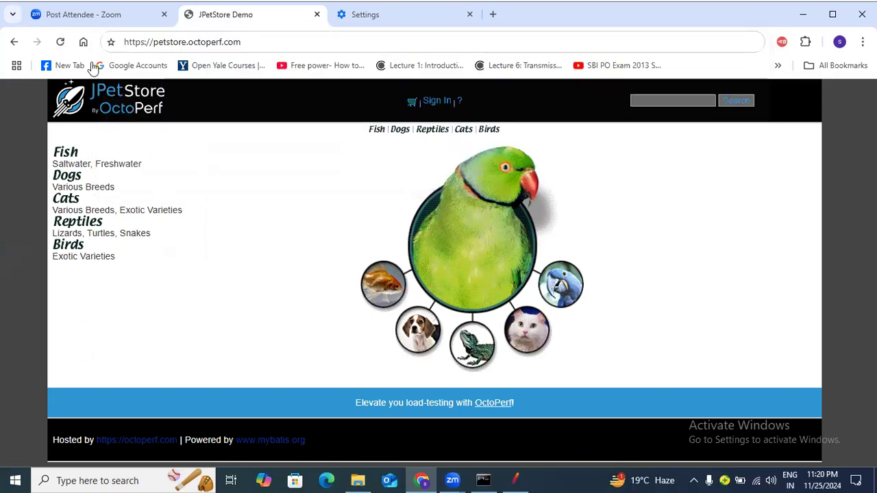
click(61, 42)
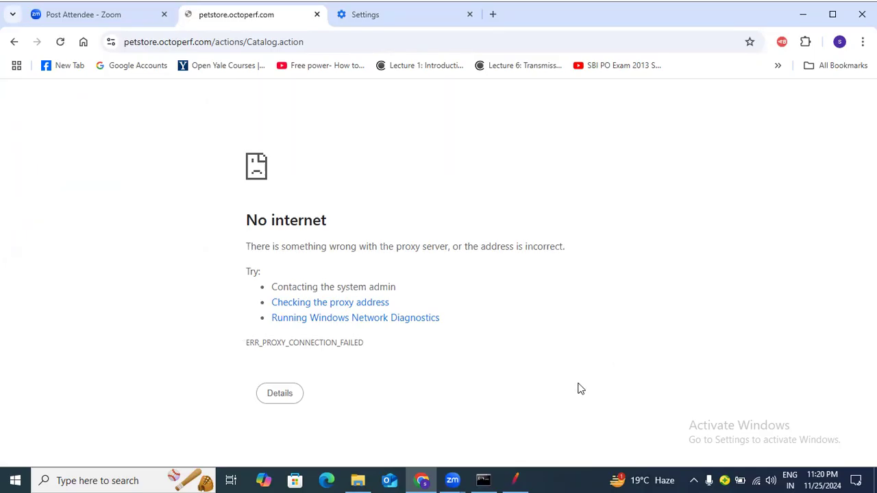
Switch to JMeter and start the HTTP(S) Test Script Recorder
mouse_move(455, 479)
click(517, 479)
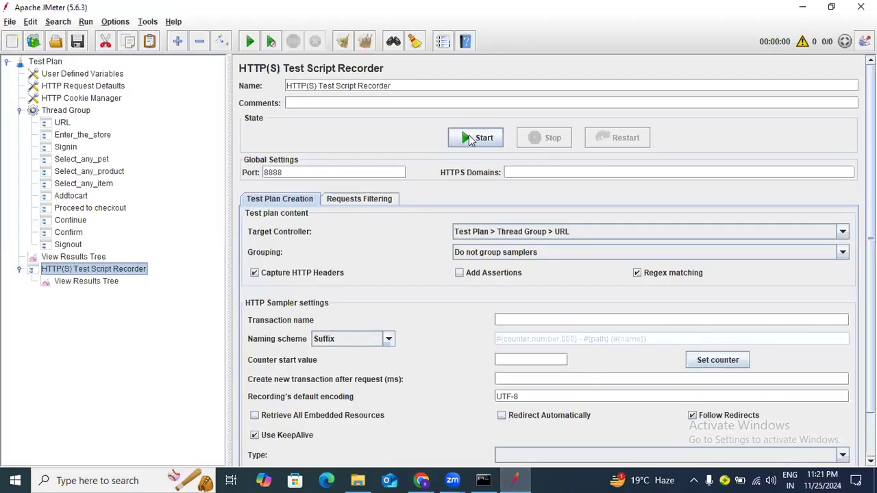
click(469, 139)
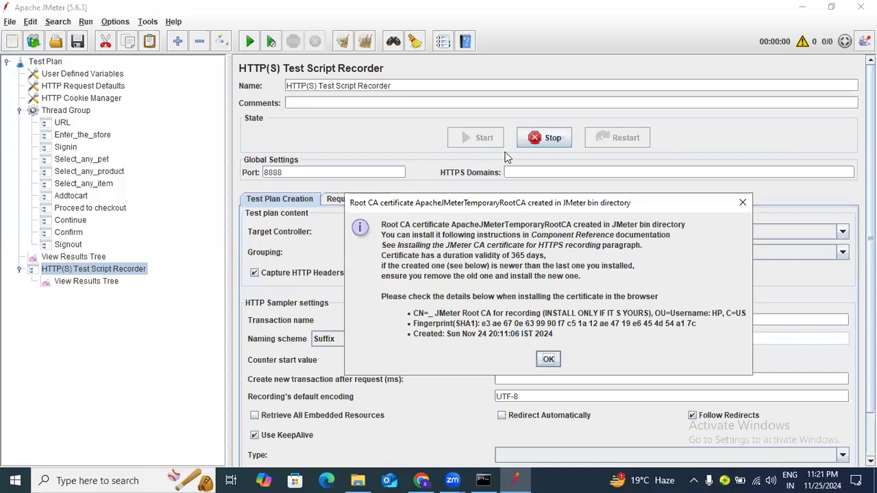
click(419, 480)
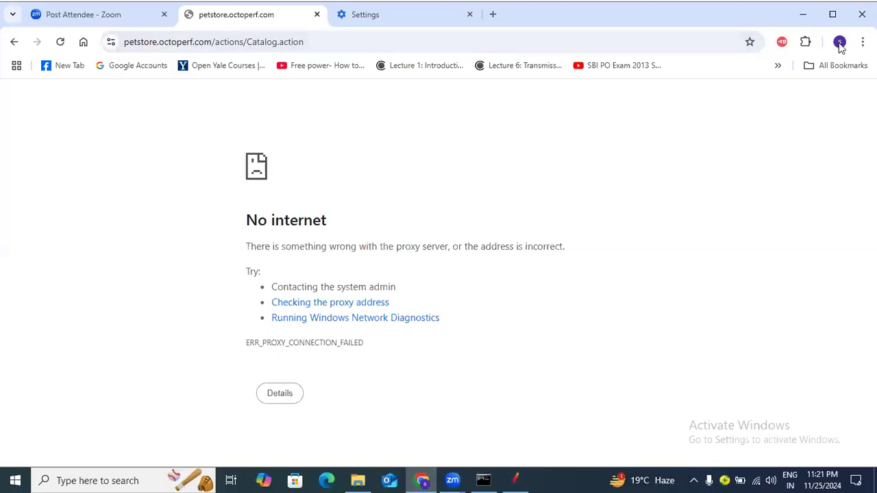
click(862, 42)
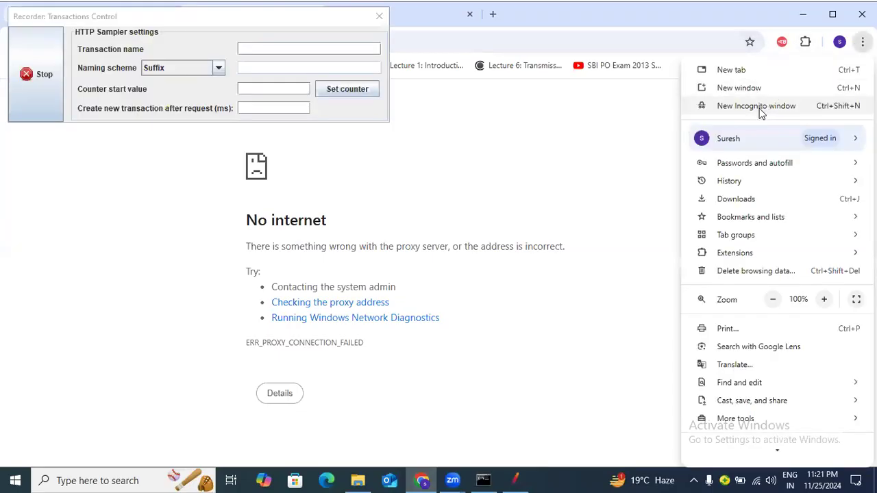
click(759, 108)
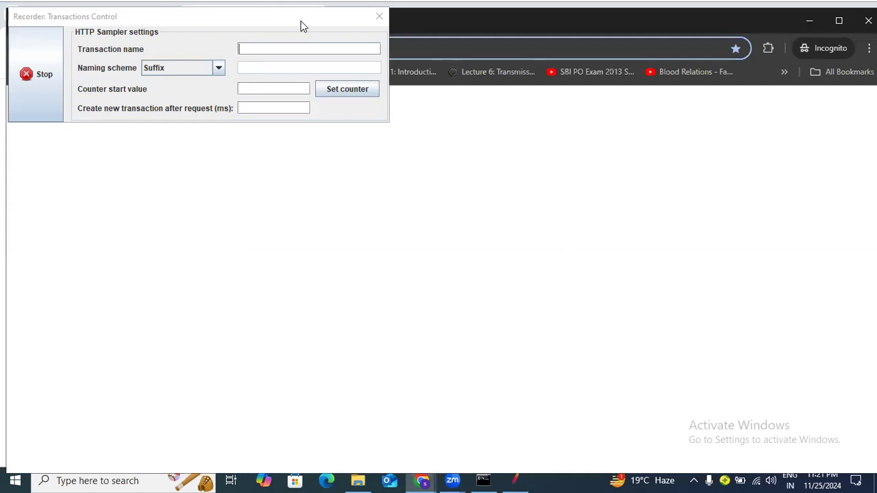
click(302, 26)
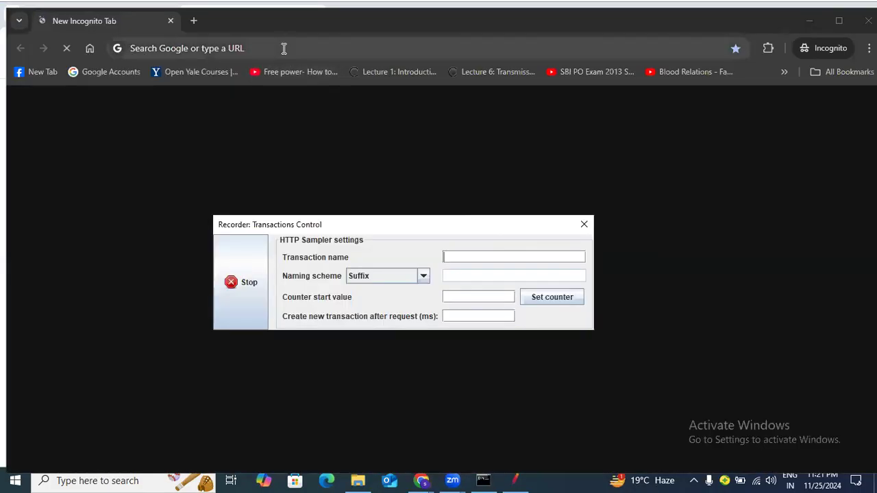
click(284, 48)
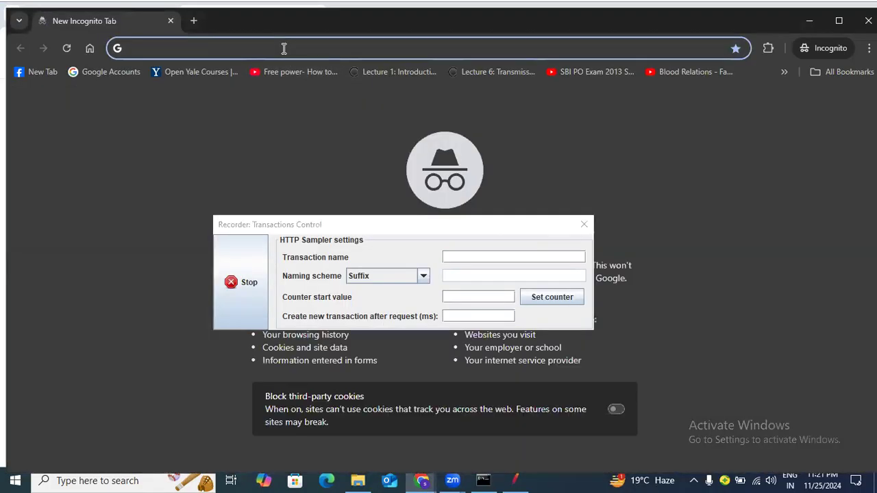
key(ctrl+v)
key(Return)
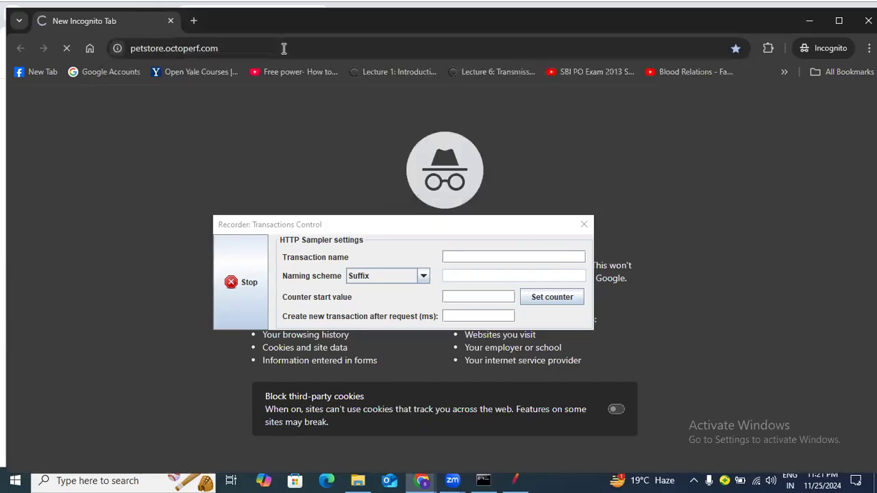
click(840, 23)
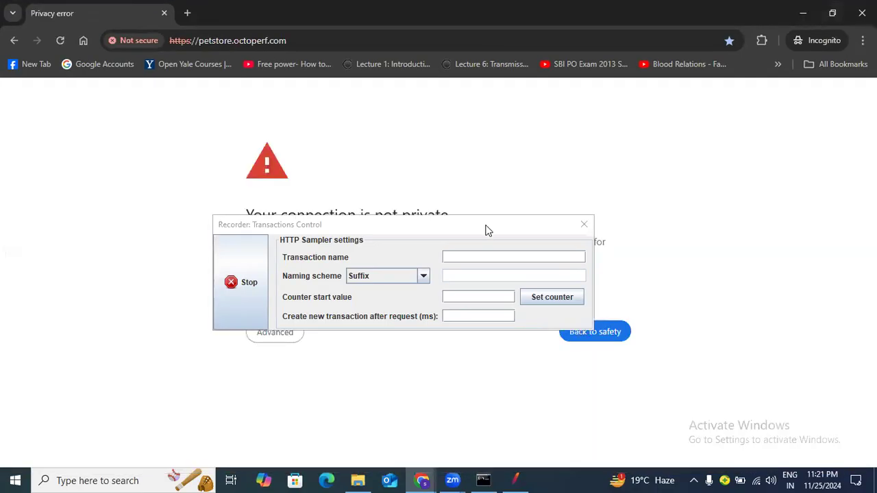
Proceed past the privacy warning to petstore.octoperf.com, moving the Recorder: Transactions Control window clear of the page content
drag(486, 230, 475, 100)
click(284, 332)
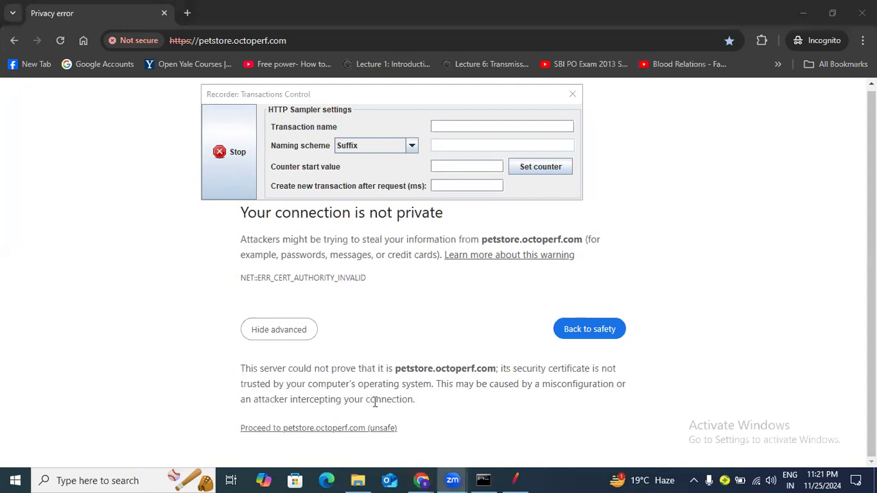
click(351, 430)
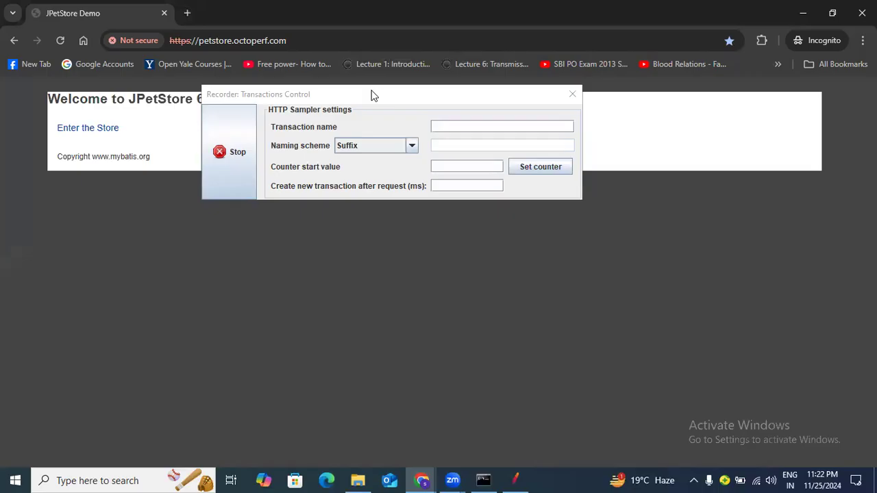
drag(372, 91, 775, 361)
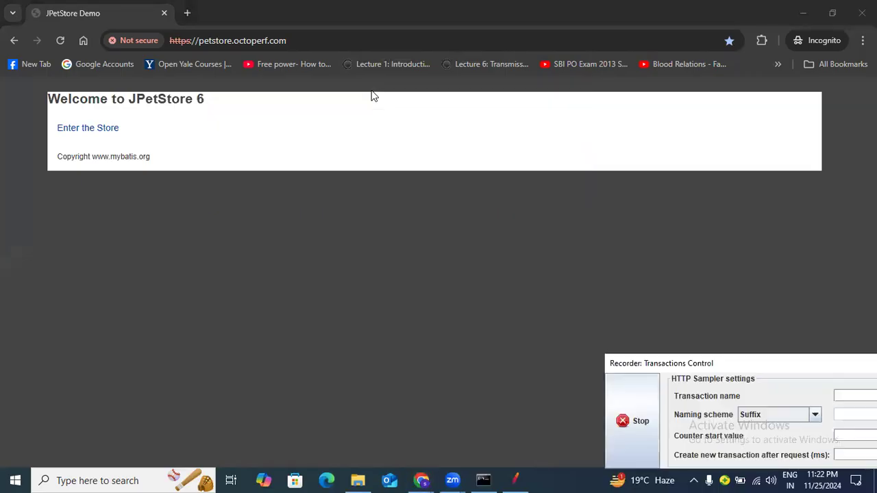
Set JMeter's Target Controller to Test Plan > Thread Group > Enter_the_store and record entering the store in the incognito Chrome window
key(alt+Tab)
click(500, 233)
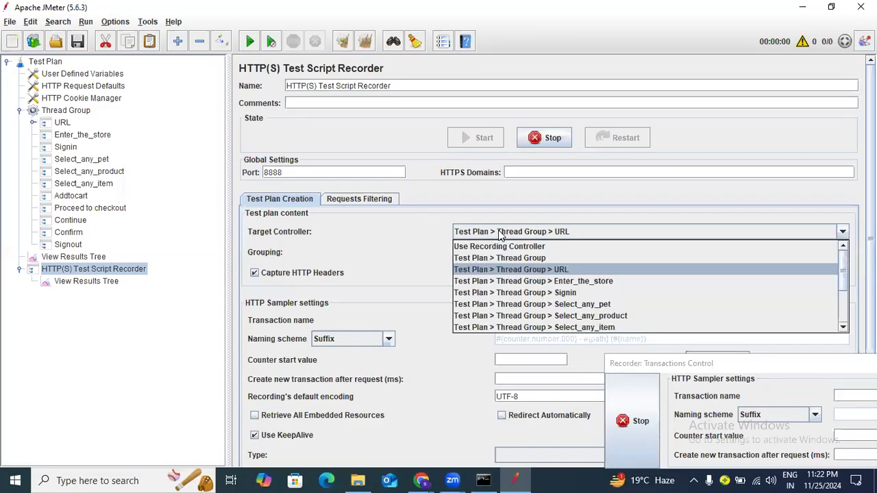
click(558, 281)
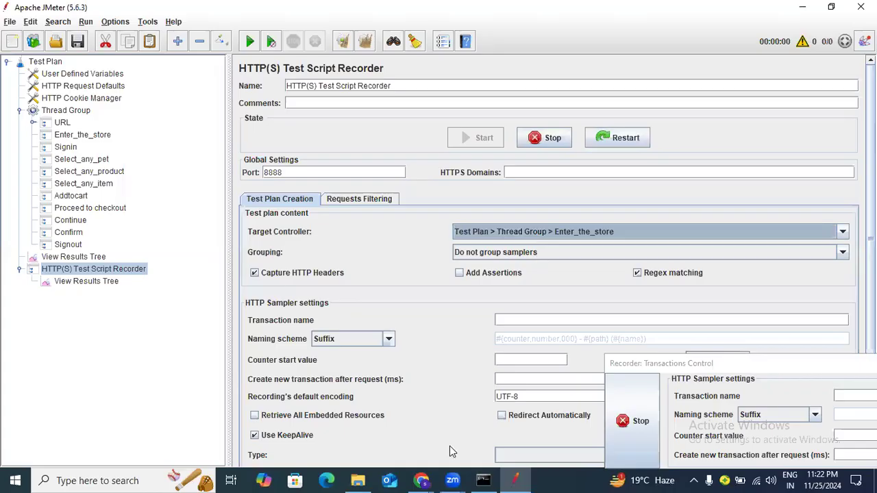
click(421, 480)
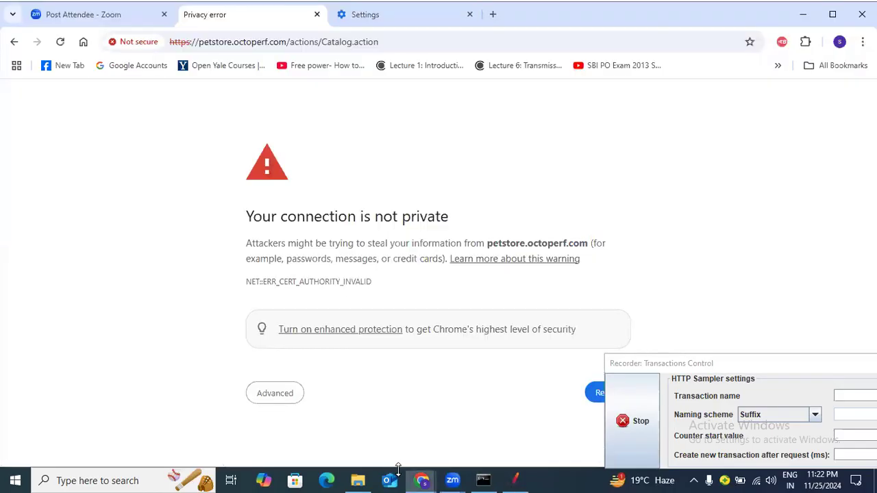
click(466, 415)
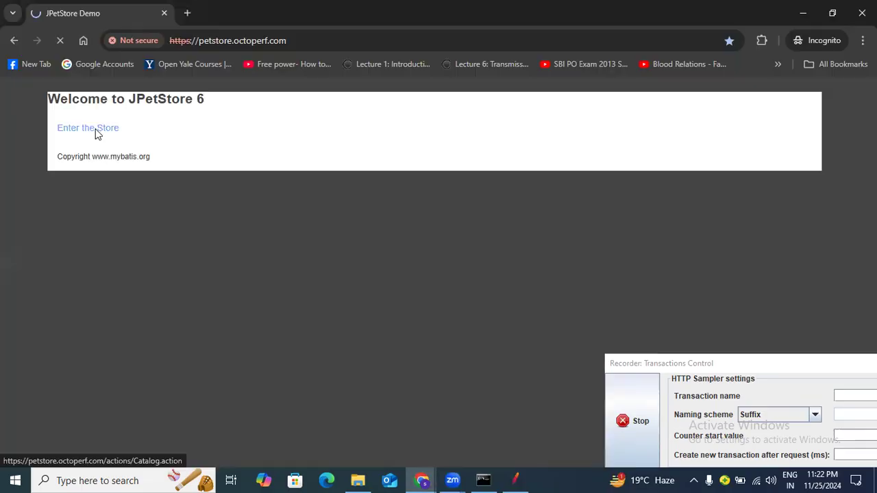
click(96, 127)
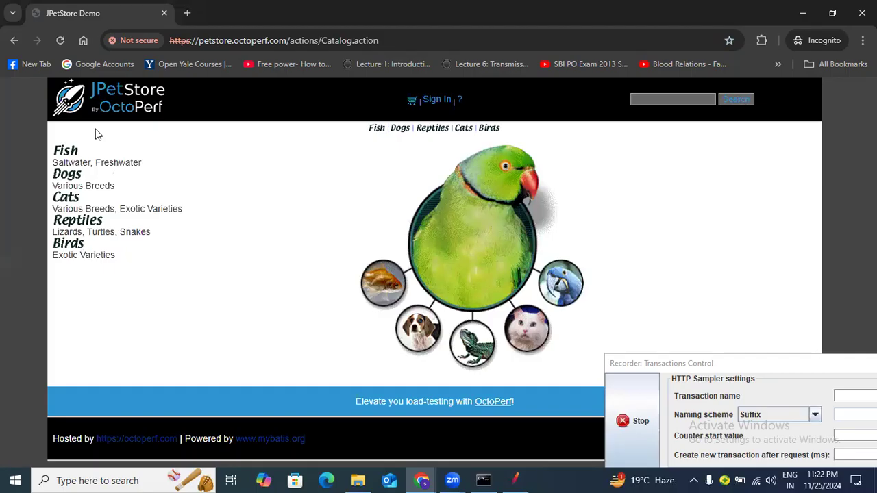
Set JMeter's Target Controller to Test Plan > Thread Group > Signin and record signing in to JPetStore in Chrome with username j2ee and the prefilled password
click(515, 477)
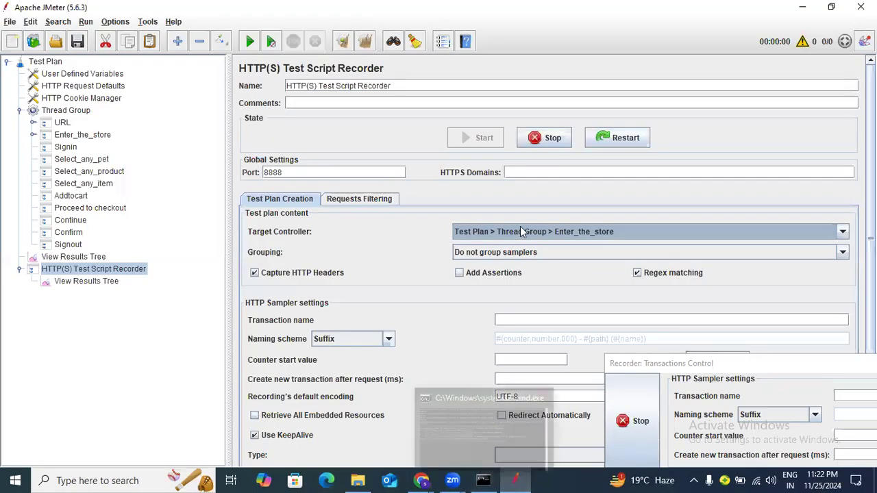
click(529, 232)
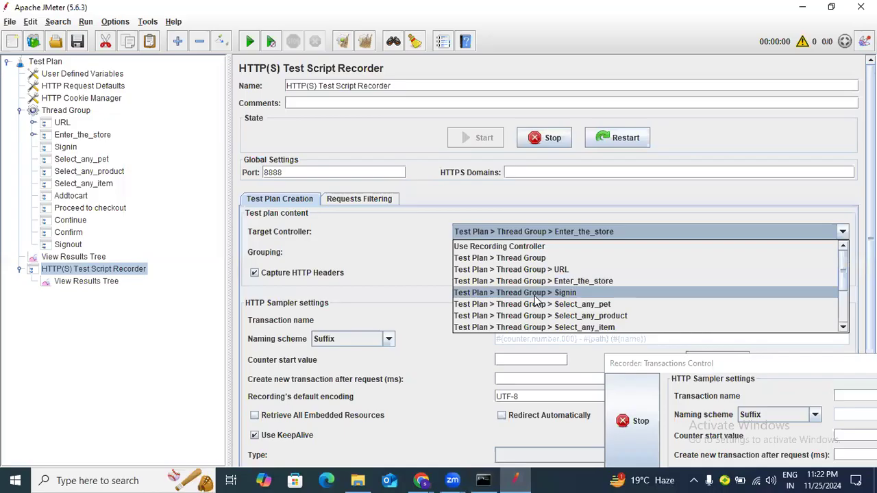
click(537, 294)
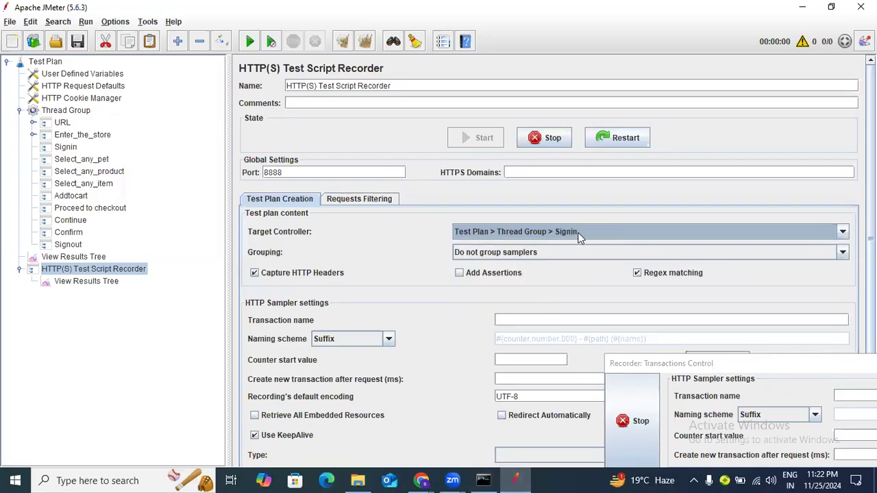
mouse_move(423, 480)
click(445, 452)
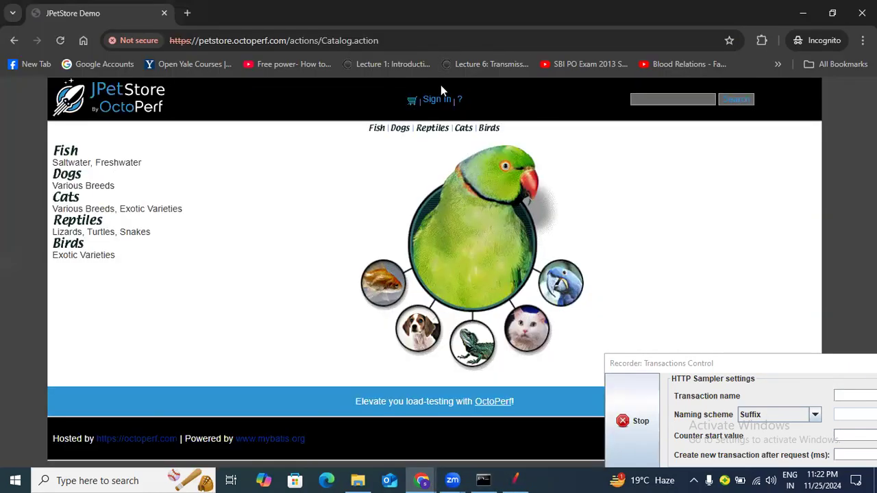
click(444, 102)
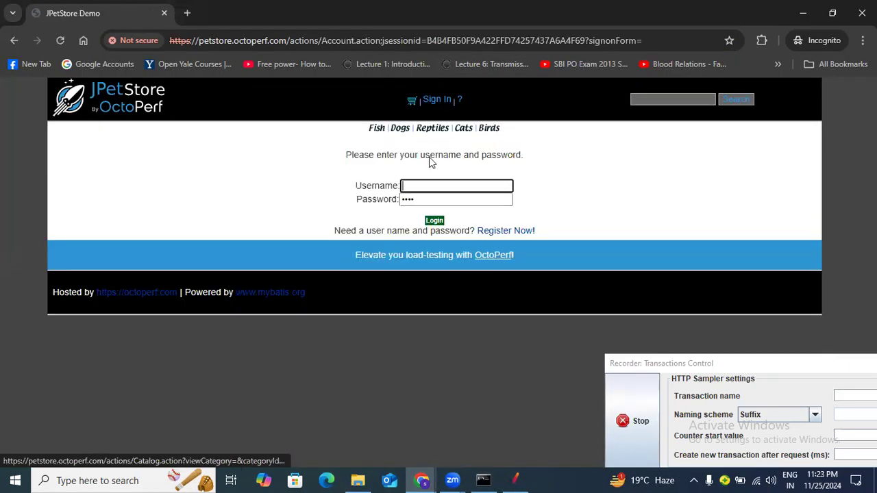
click(431, 180)
text(j2ee)
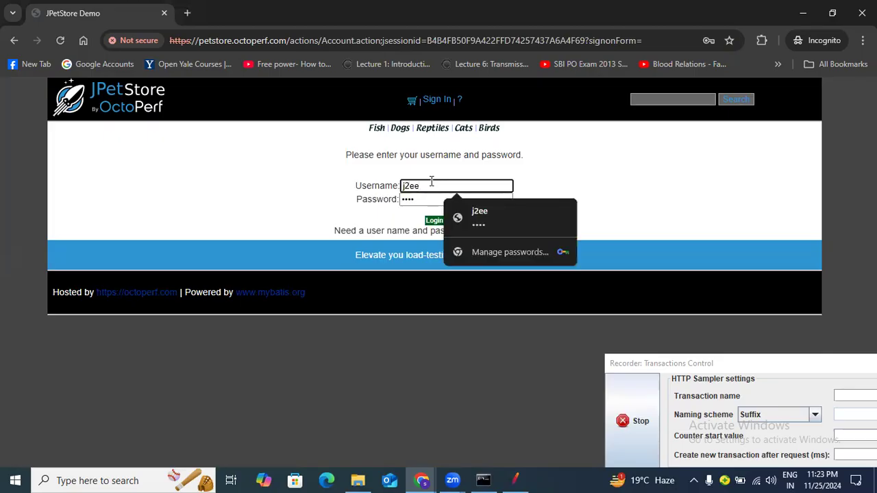
click(434, 222)
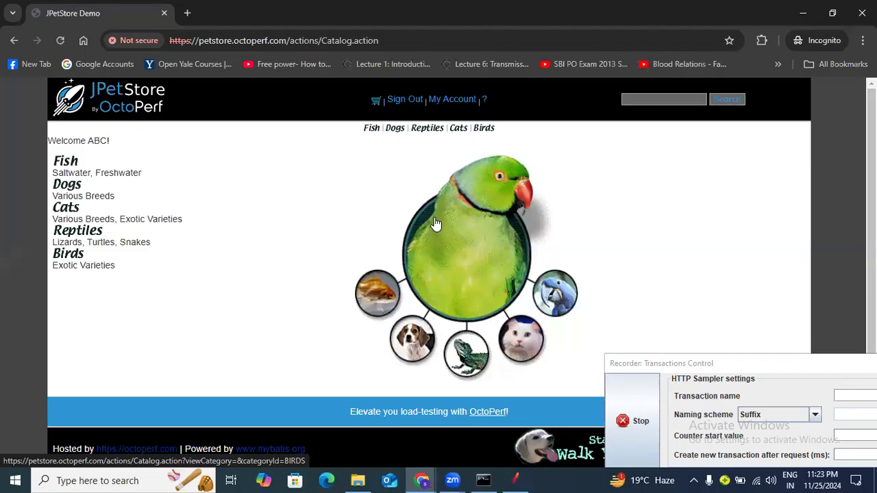
Set JMeter's Target Controller to Test Plan > Thread Group > Select_any_pet and record opening the Fish category in Chrome
click(515, 480)
click(573, 226)
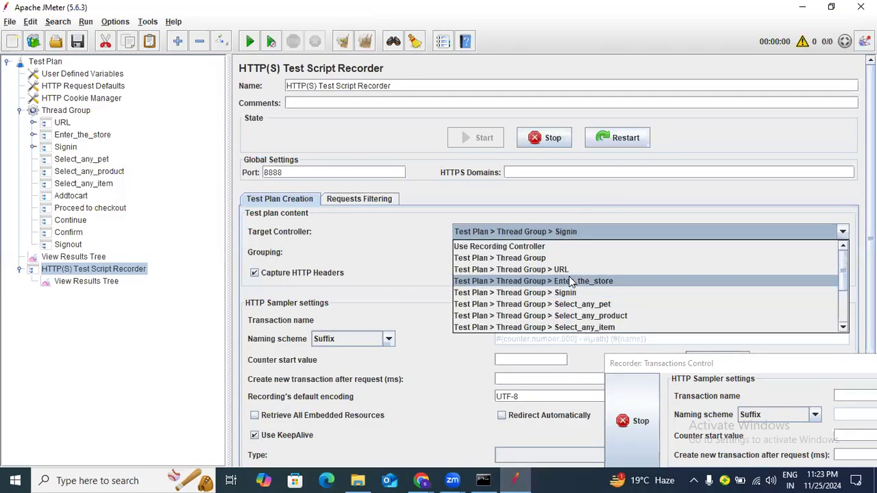
click(563, 305)
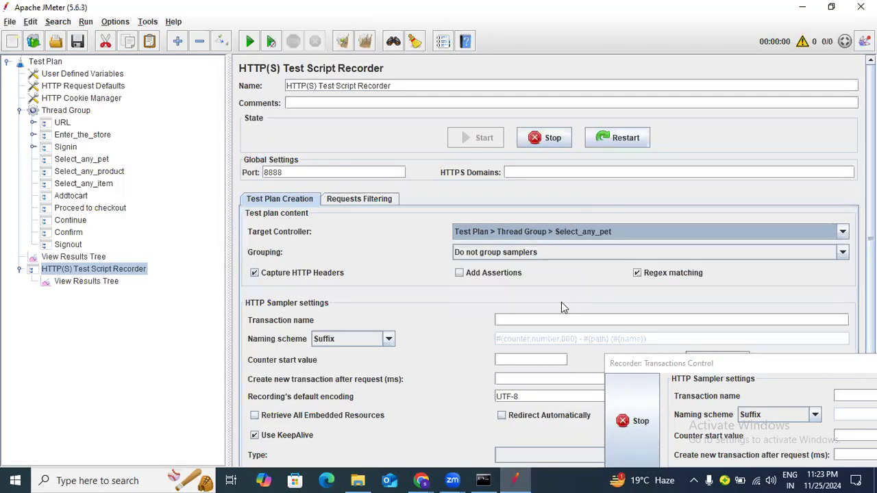
mouse_move(420, 480)
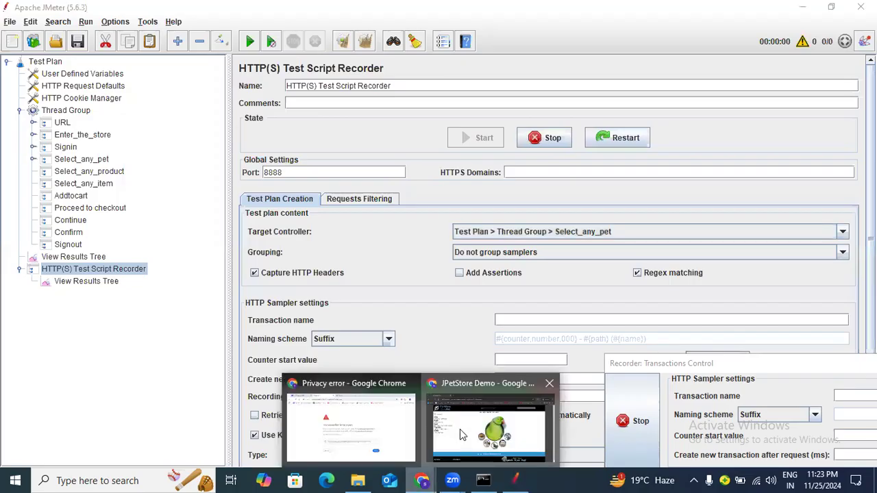
click(459, 429)
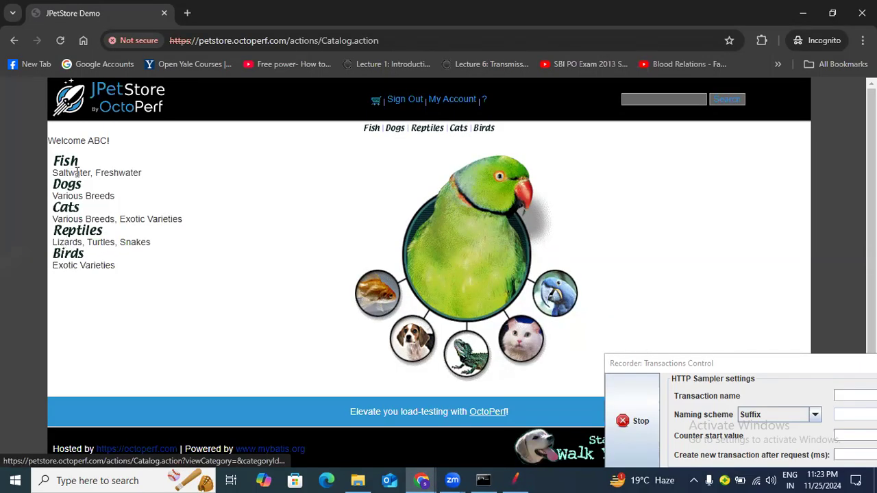
click(73, 164)
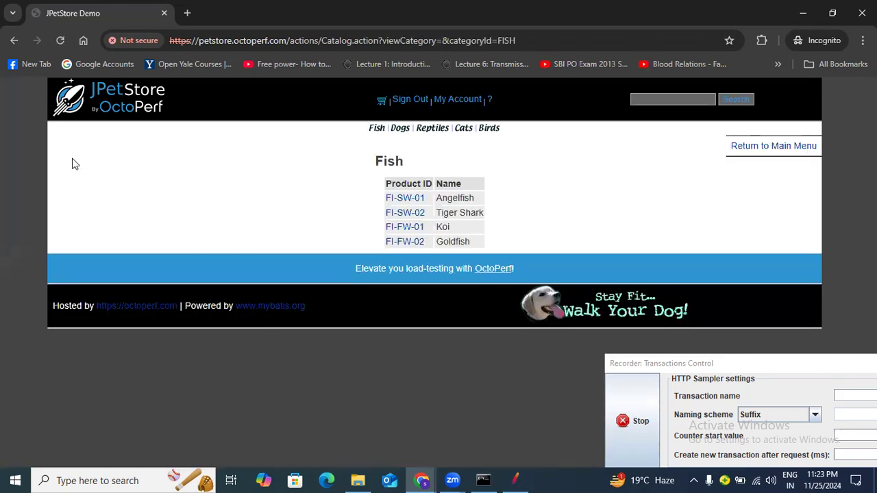
Set JMeter's Target Controller to Test Plan > Thread Group > Select_any_product and record opening Angelfish product FI-SW-01 in Chrome
click(515, 480)
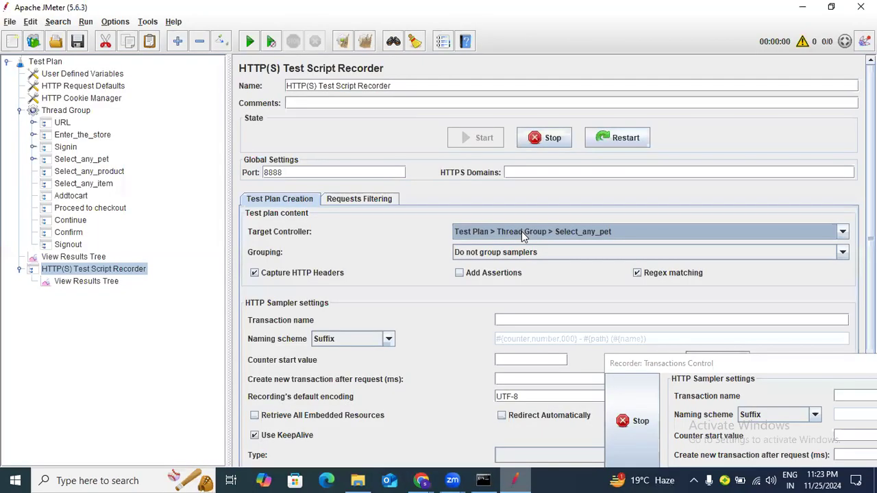
click(522, 231)
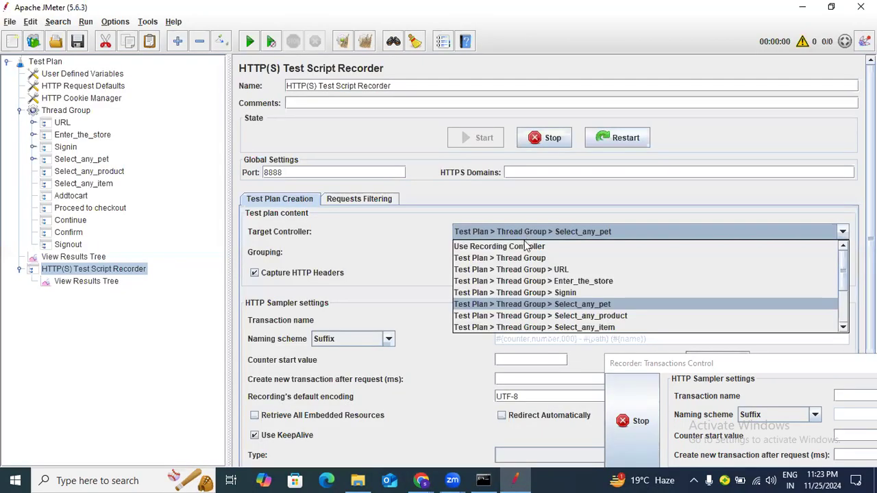
click(553, 317)
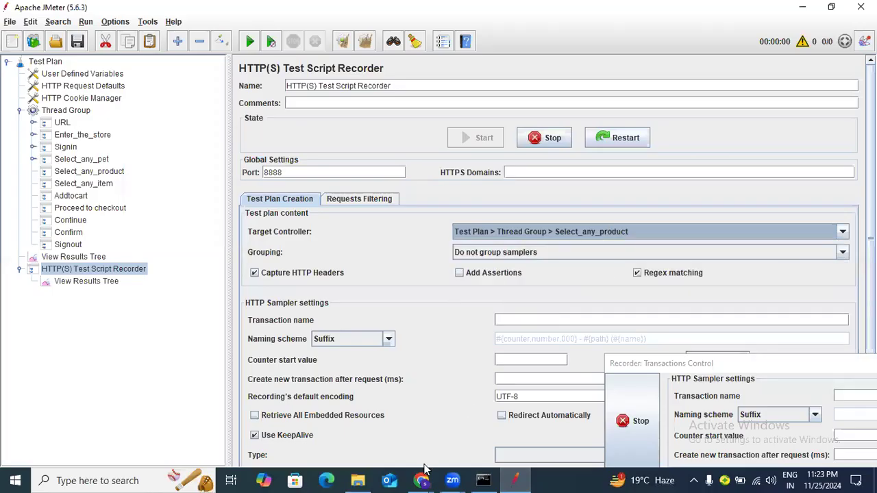
mouse_move(423, 479)
click(451, 433)
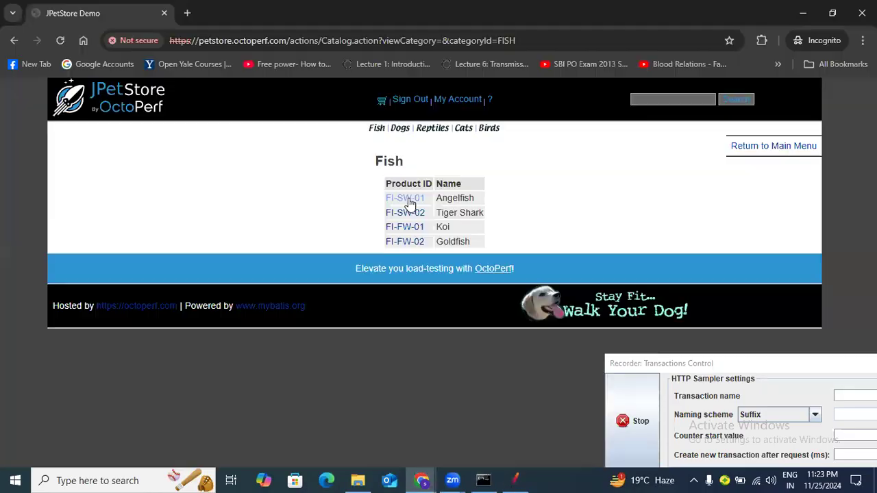
click(408, 199)
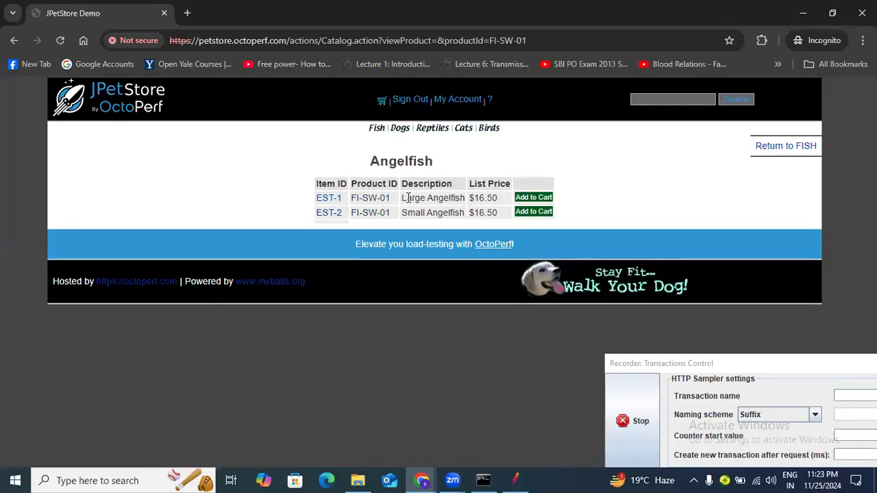
Set JMeter's Target Controller to Test Plan > Thread Group > Select_any_item and record opening item EST-1 in Chrome
click(518, 479)
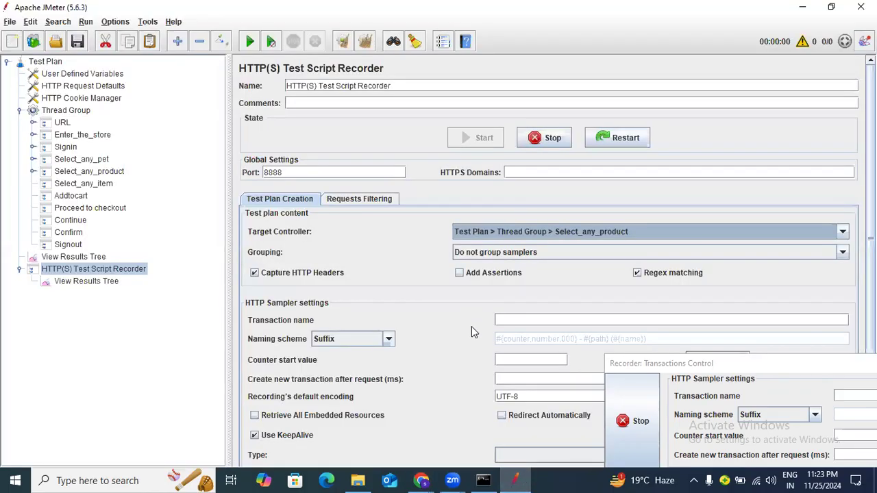
click(562, 232)
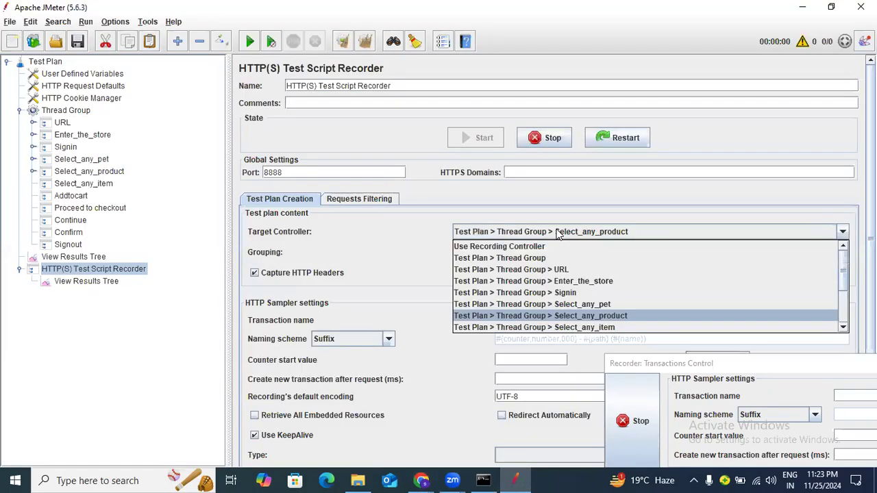
scroll(586, 292, down, 1)
click(586, 292)
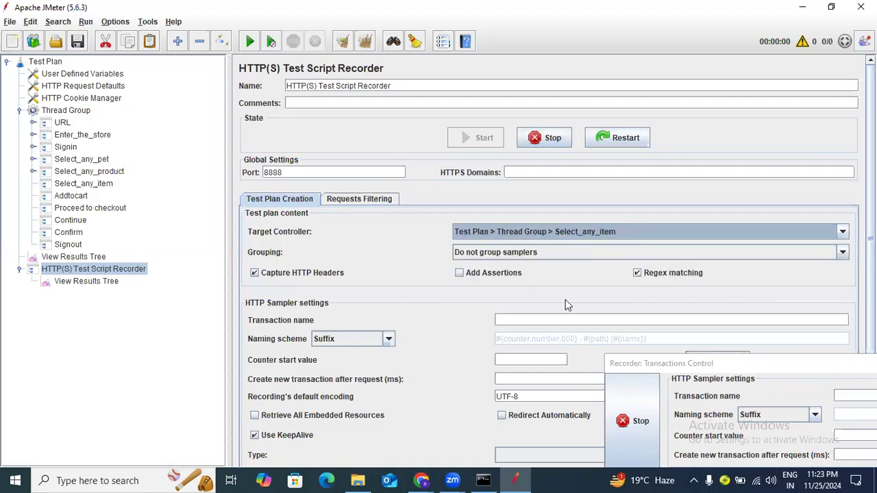
key(alt+Tab)
click(333, 199)
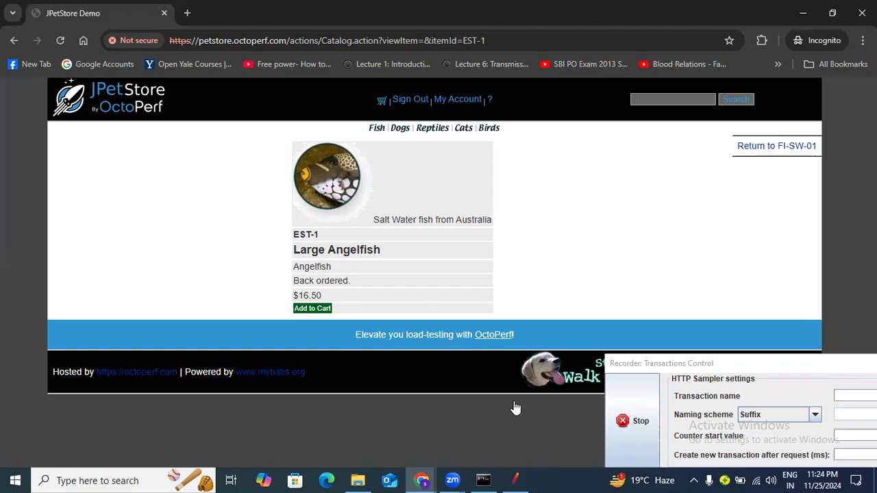
Set JMeter's Target Controller to Test Plan > Thread Group > Addtocart and record adding the Large Angelfish to the cart in Chrome
click(517, 479)
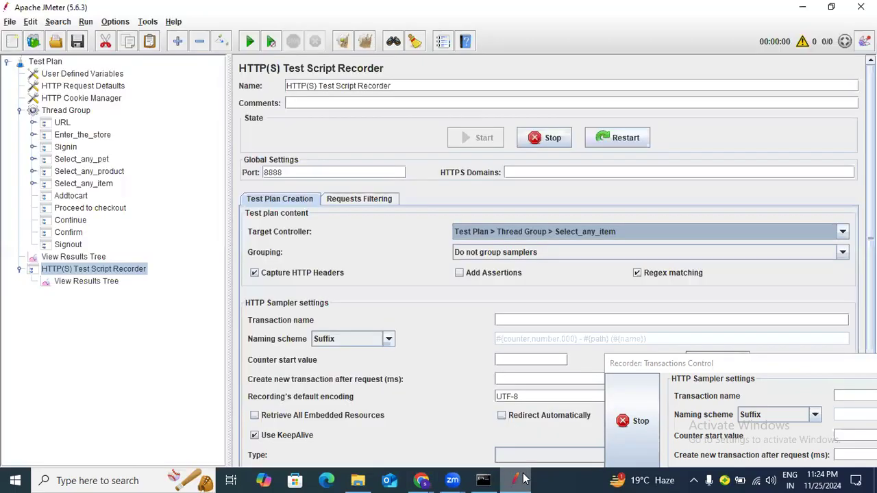
click(573, 233)
click(581, 305)
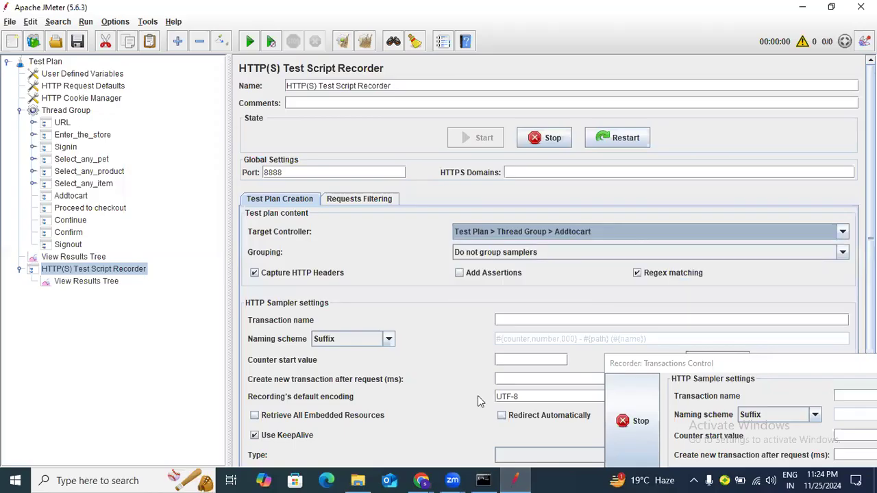
key(alt+Tab)
click(313, 308)
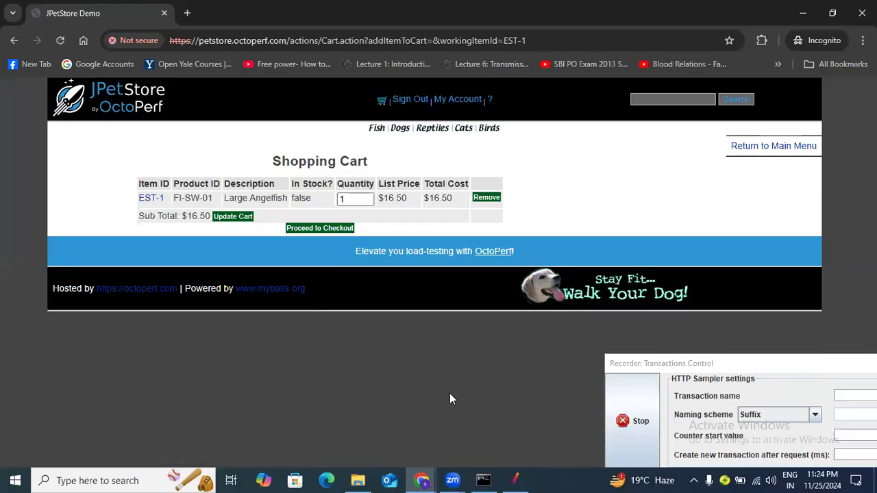
Set JMeter's Target Controller to Test Plan > Thread Group > Proceed to checkout and record proceeding to checkout from the shopping cart in Chrome
click(515, 480)
click(554, 231)
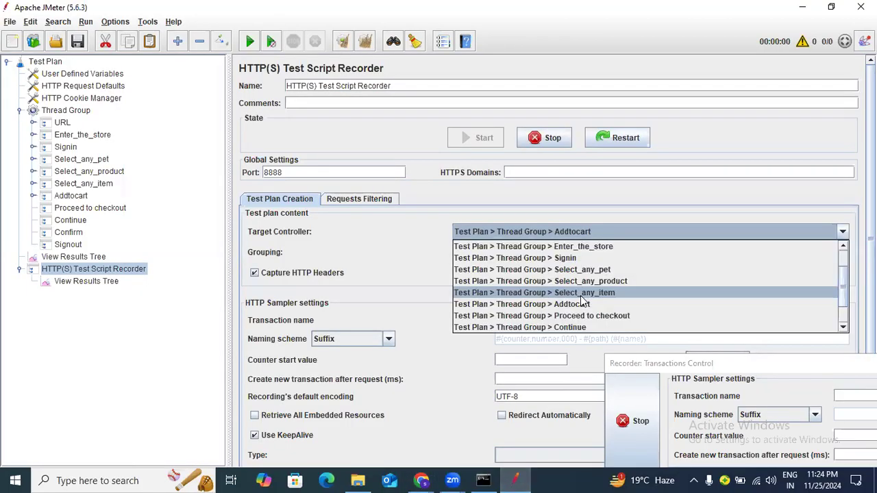
click(579, 313)
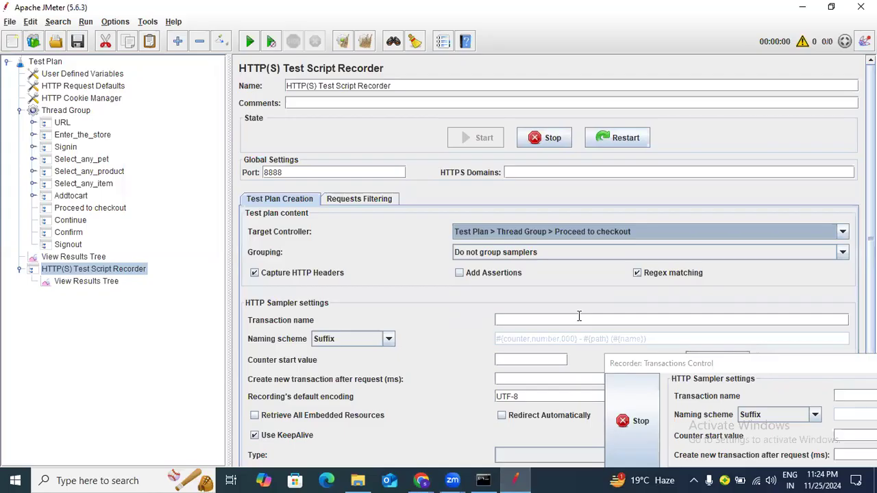
click(421, 480)
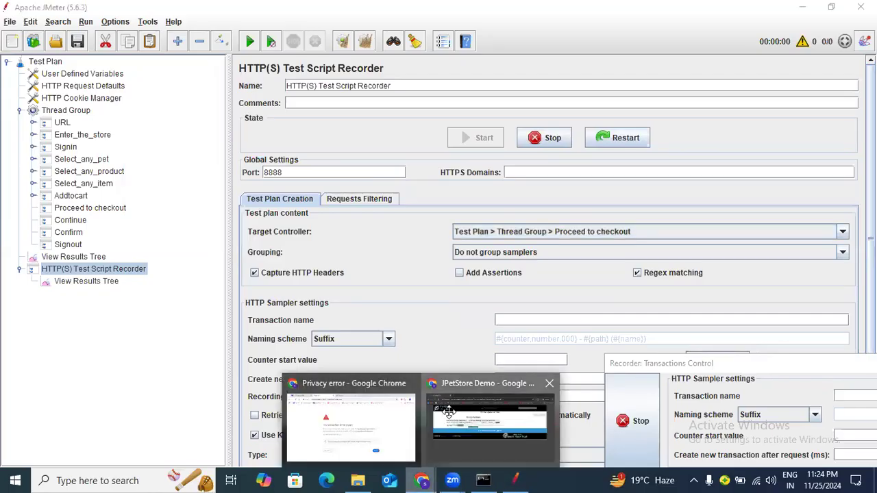
click(448, 411)
click(323, 229)
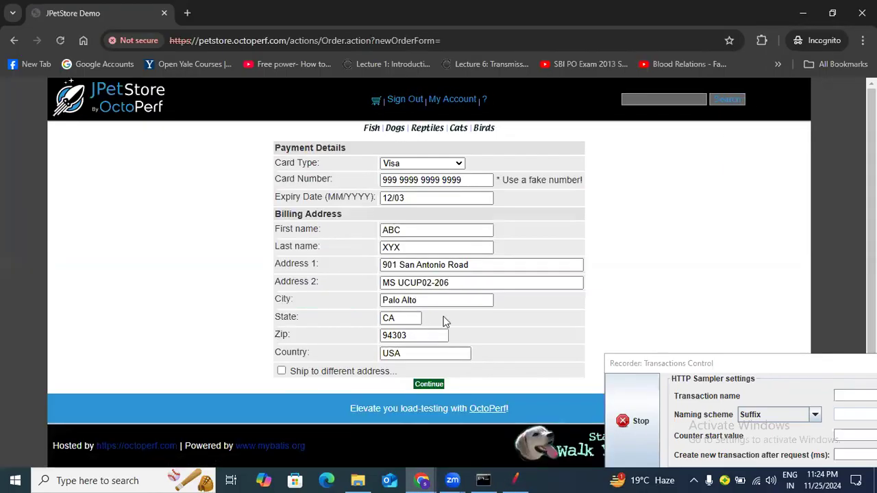
Set the JMeter recorder's target controller to Thread Group > Continue and submit the JPetStore payment and billing form in Chrome
key(alt+Tab)
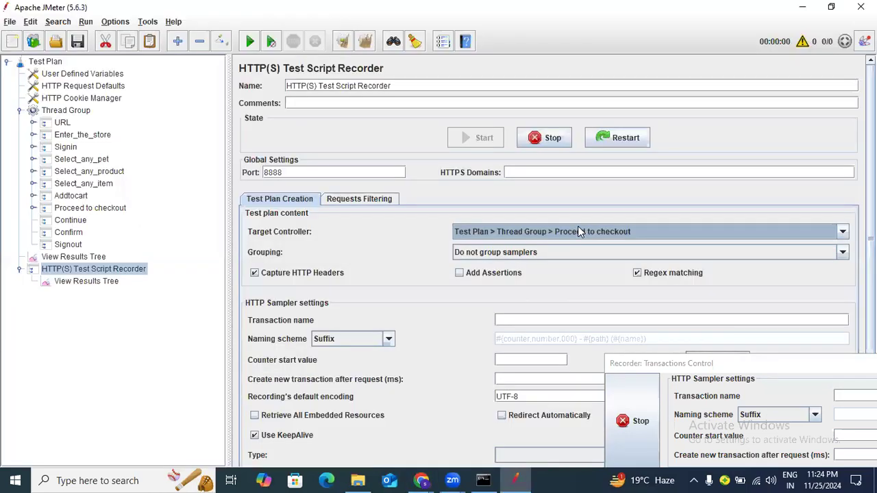
click(578, 231)
click(565, 298)
mouse_move(421, 480)
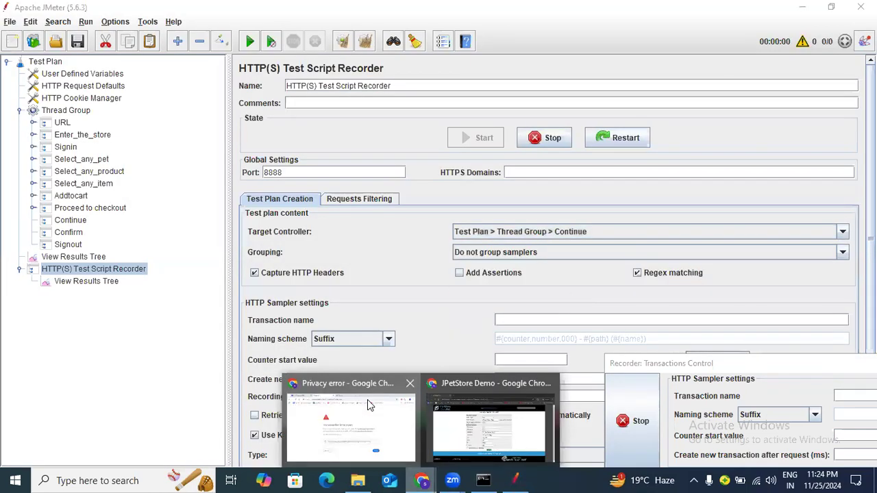
click(432, 388)
click(430, 381)
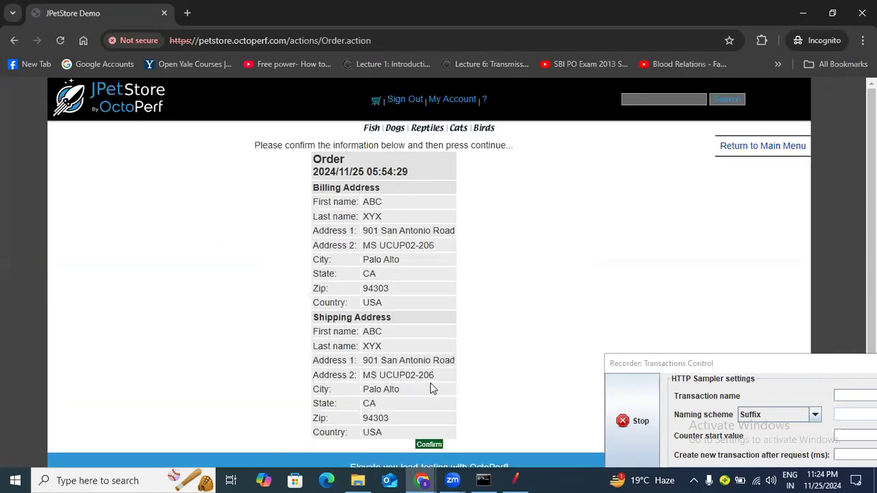
Switch the JMeter recorder's target controller to Thread Group > Confirm and confirm the JPetStore order in Chrome
scroll(479, 300, down, 2)
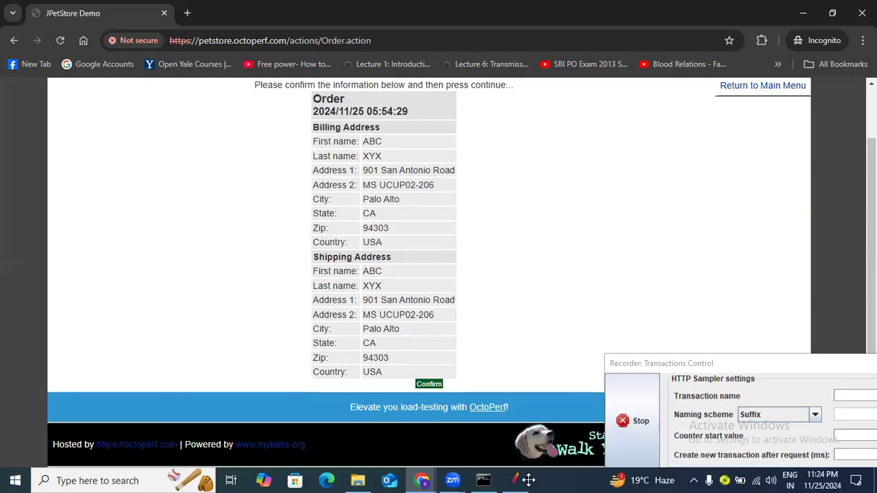
click(528, 480)
click(559, 235)
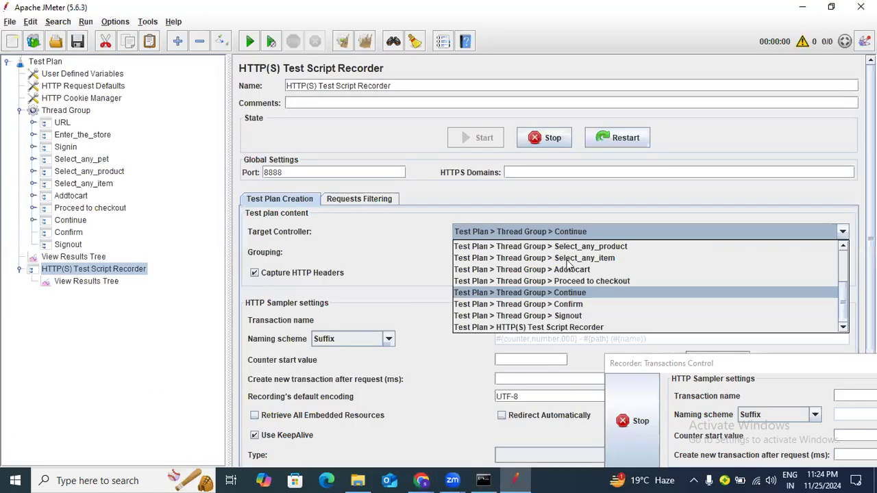
click(564, 306)
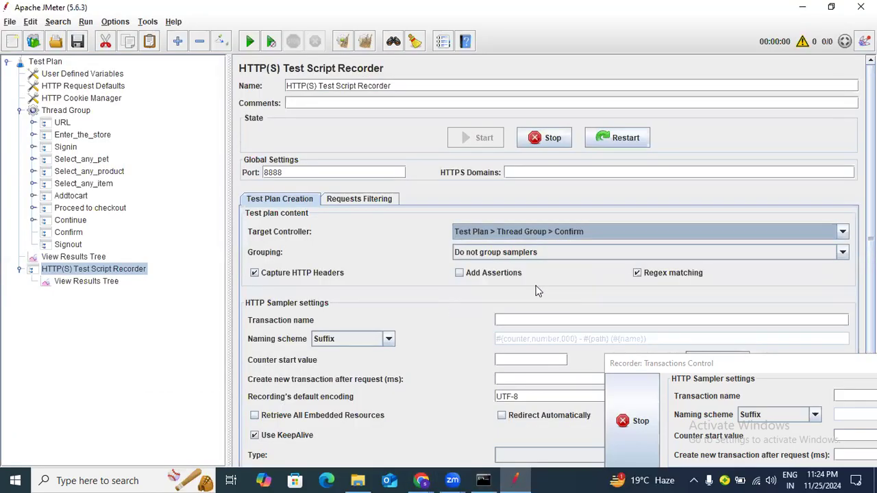
key(alt+Tab)
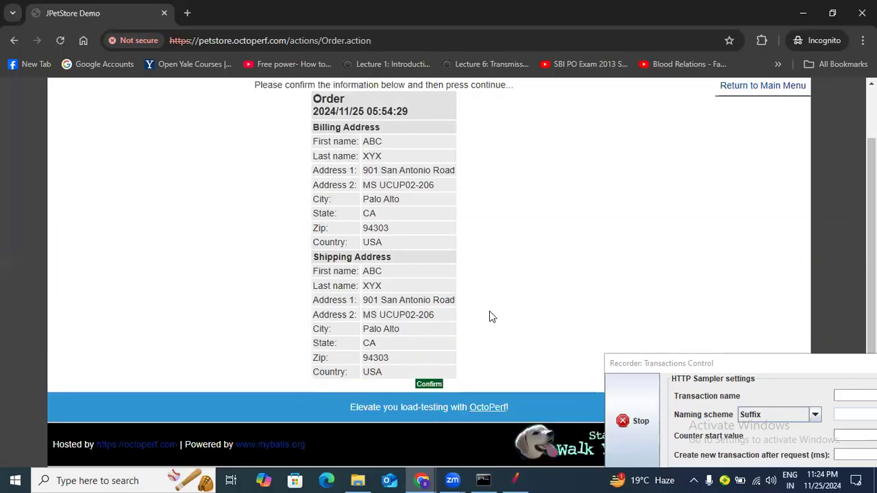
click(429, 385)
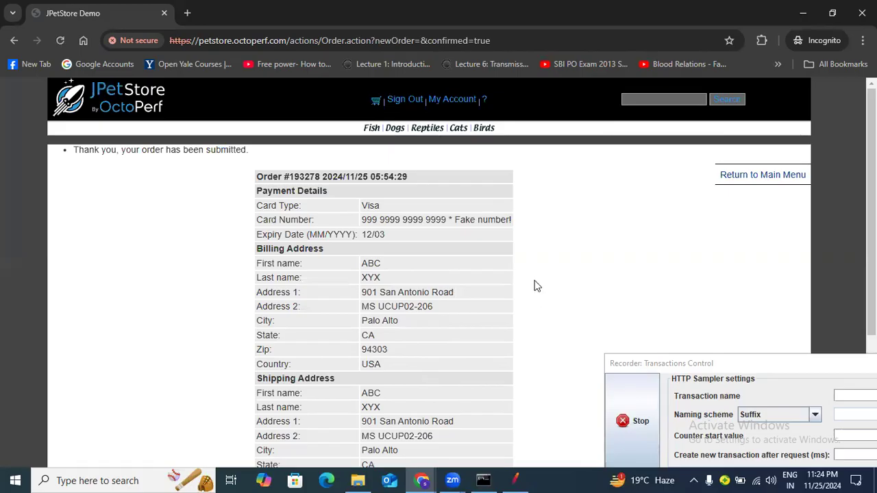
Switch the JMeter recorder's target controller to Thread Group > Signout and sign out of JPetStore in Chrome
key(alt+Tab)
click(550, 232)
click(561, 317)
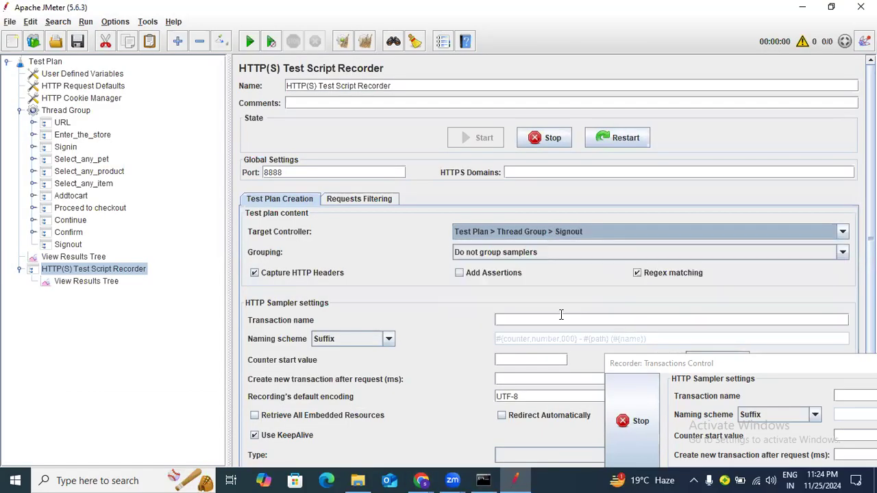
click(421, 480)
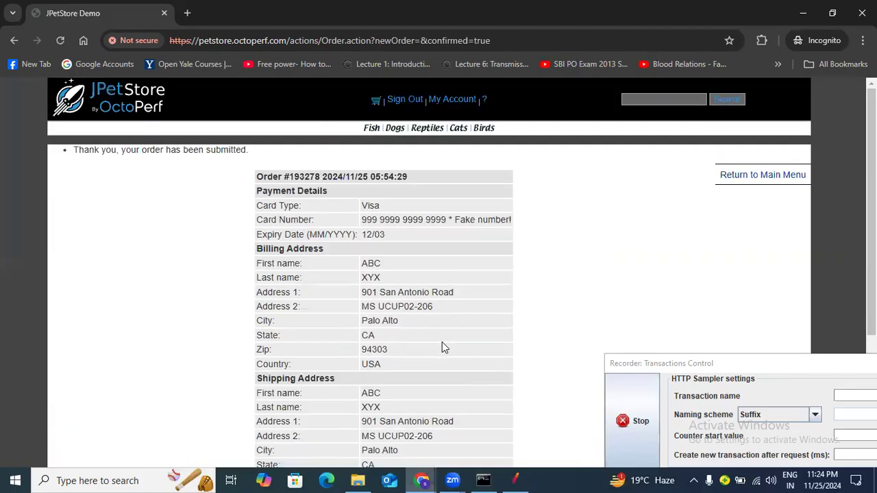
drag(84, 149, 281, 160)
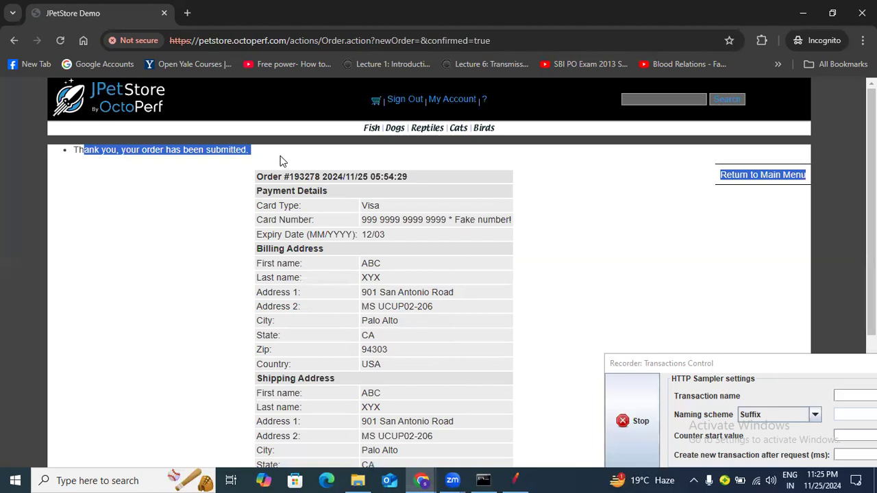
click(408, 103)
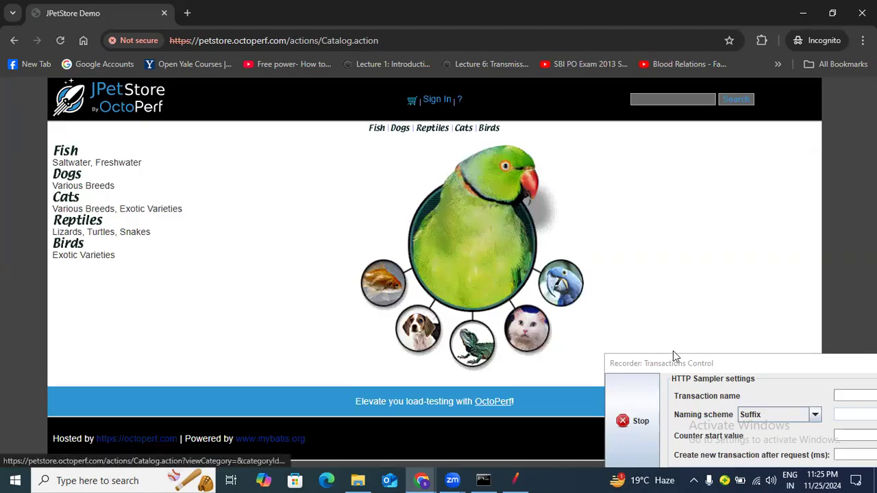
Return to JMeter and stop the HTTP(S) Test Script Recorder
click(515, 480)
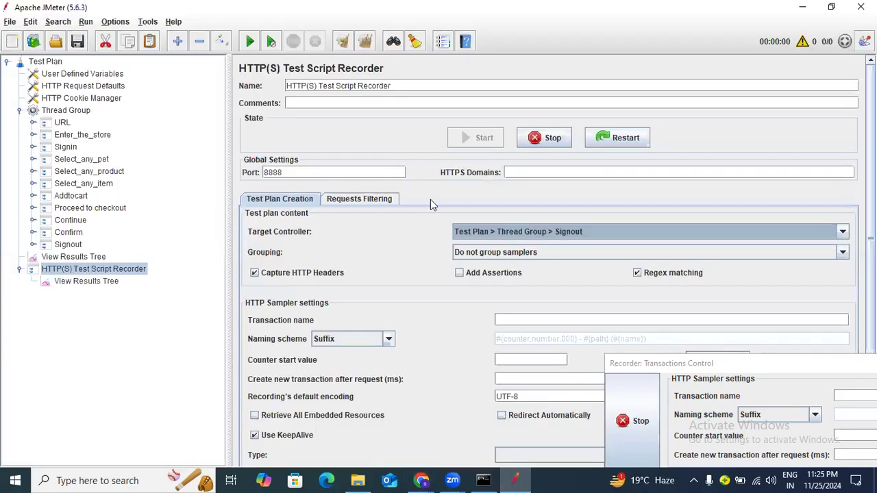
click(550, 140)
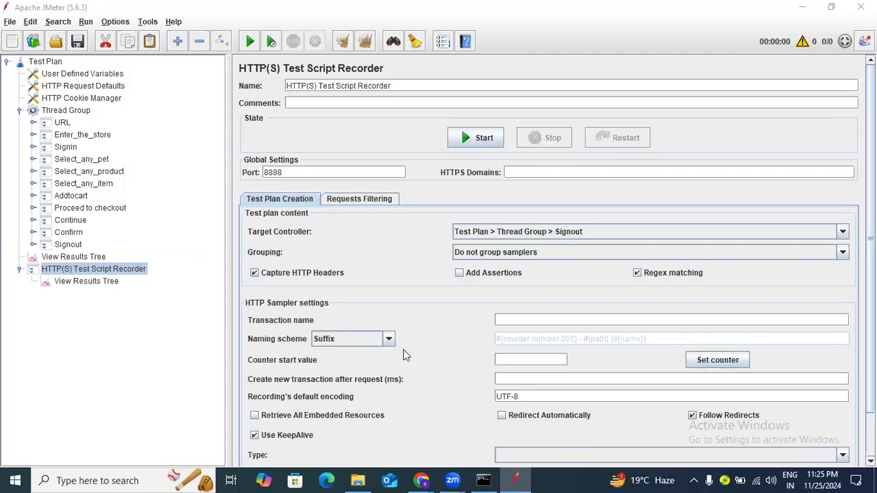
Turn off the manual proxy server in the Windows proxy settings and reload the JPetStore page in Chrome
key(alt+Tab)
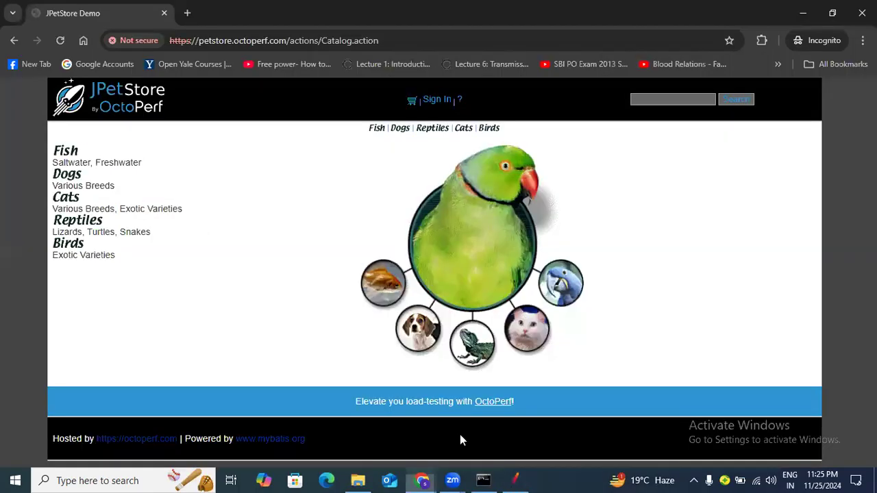
click(862, 40)
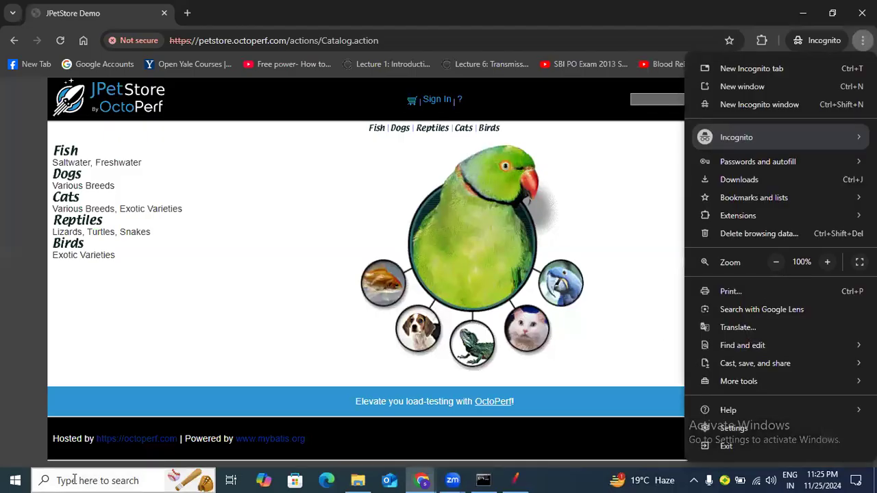
click(96, 480)
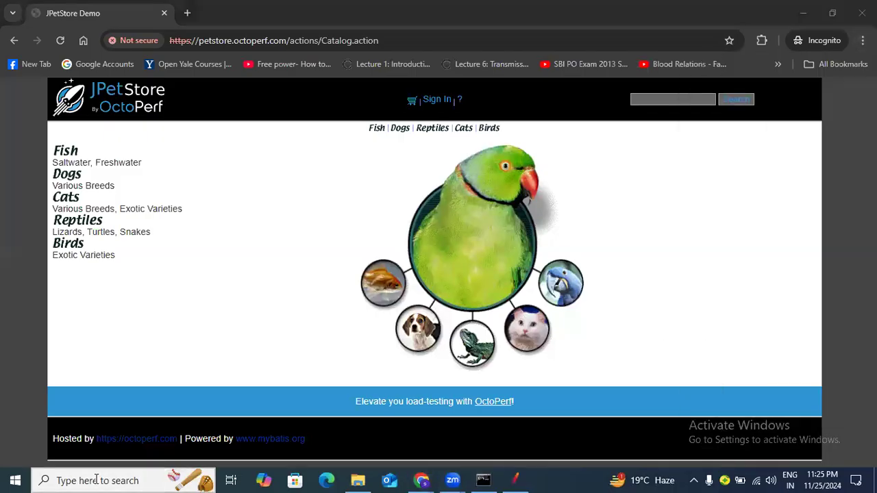
click(97, 479)
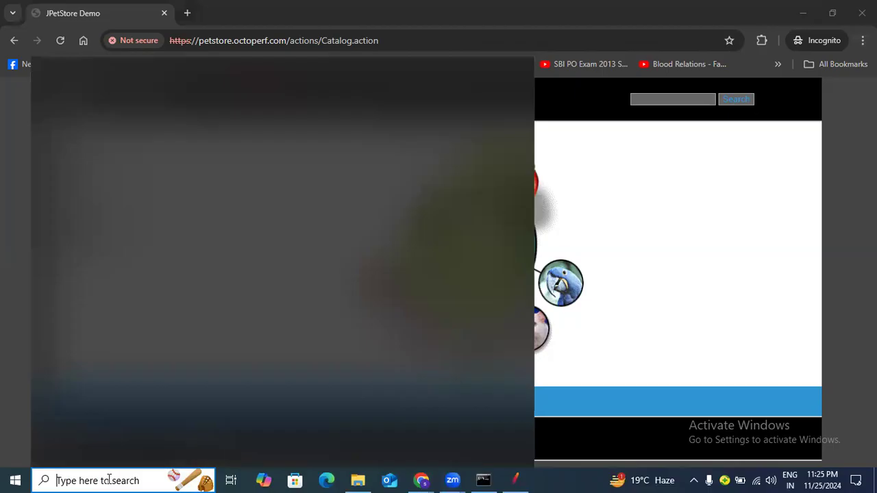
text(proxy)
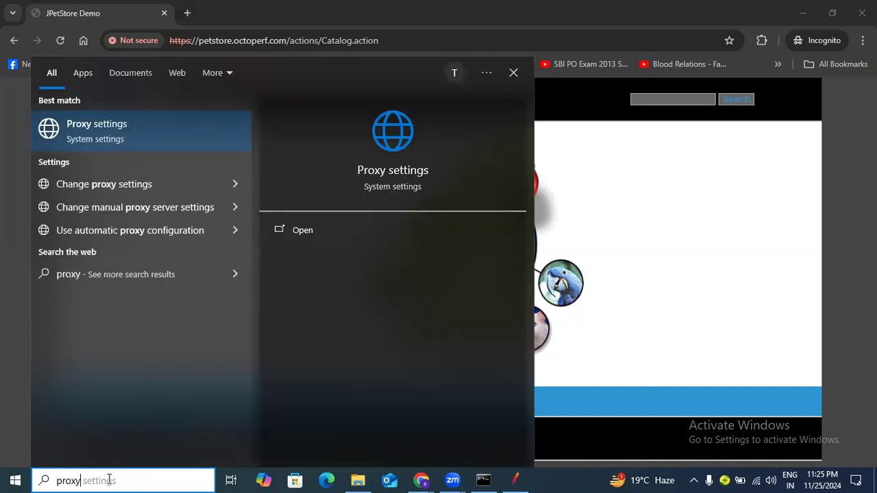
click(110, 124)
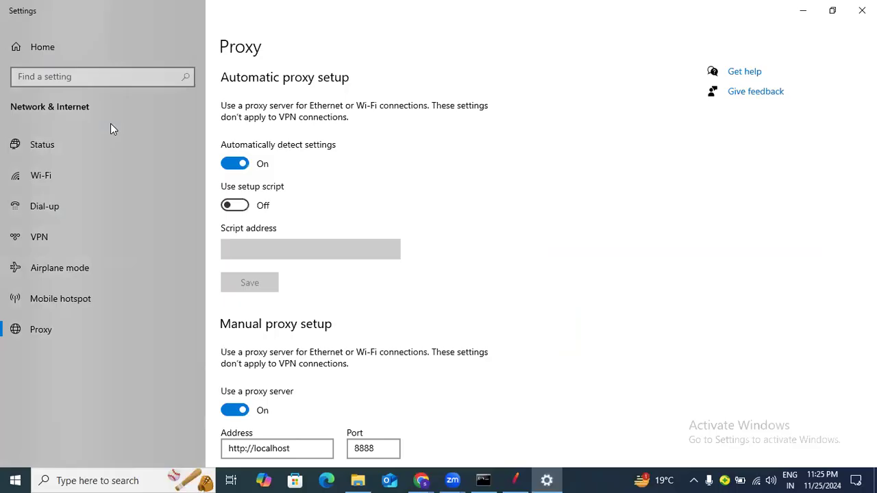
scroll(400, 331, down, 3)
click(235, 225)
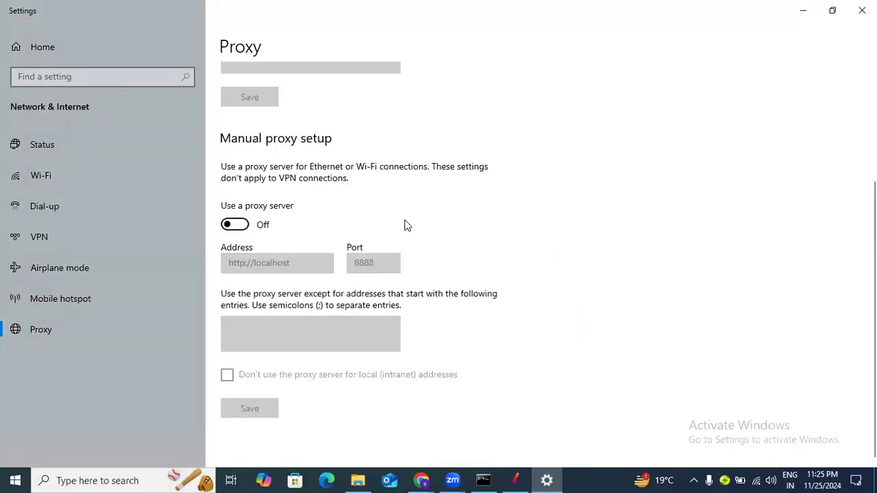
click(861, 10)
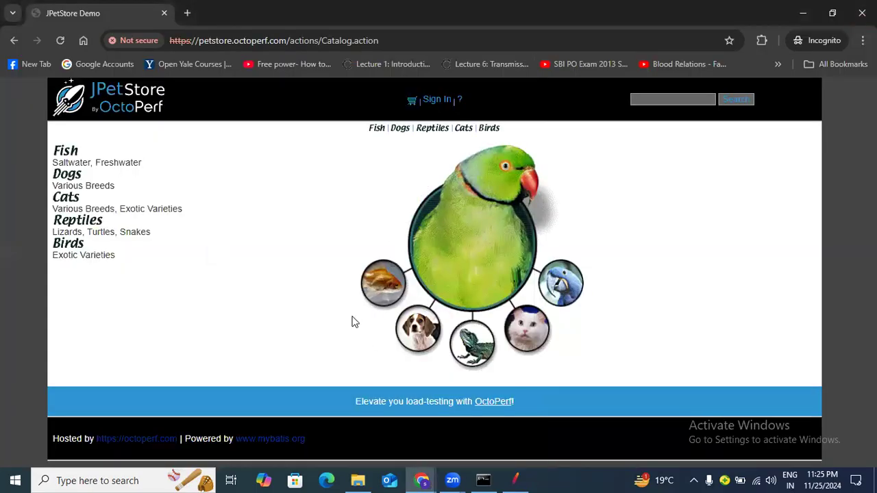
click(60, 40)
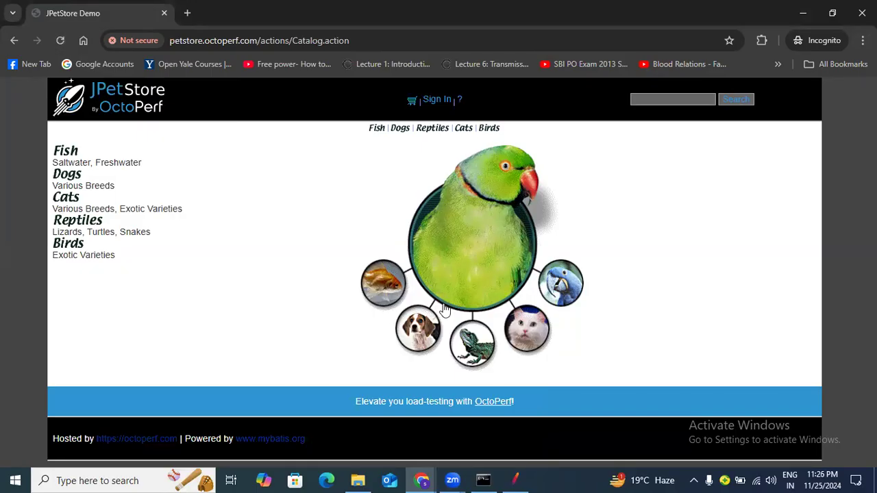
Switch to JMeter and disable the HTTP(S) Test Script Recorder element in the test plan
click(515, 478)
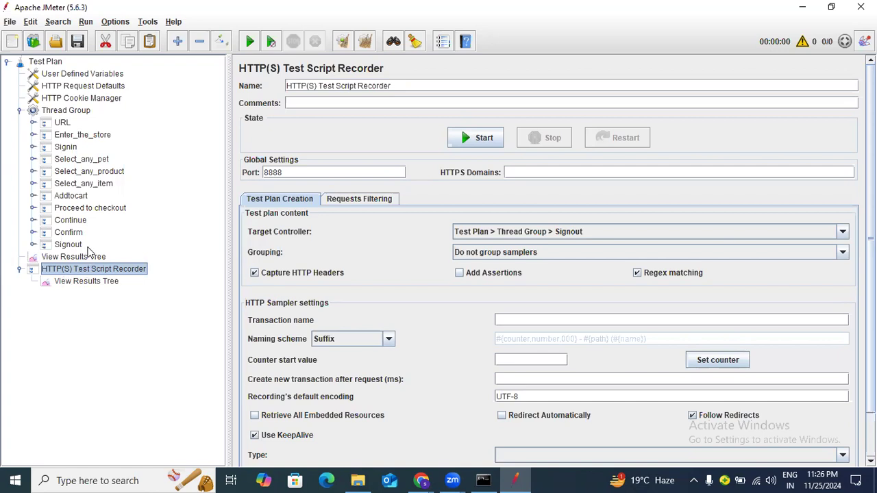
right_click(104, 271)
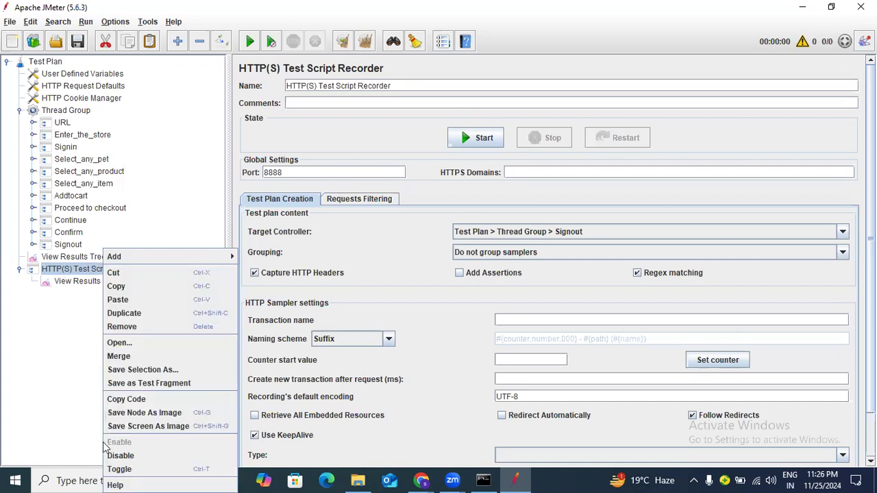
key(Return)
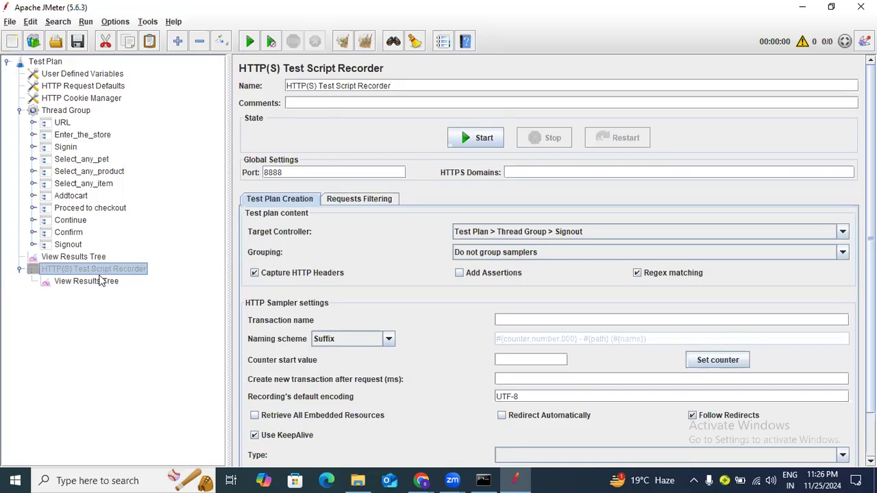
click(103, 282)
click(104, 270)
Add a second HTTP(S) Test Script Recorder from the non-test elements to the Test Plan
click(50, 61)
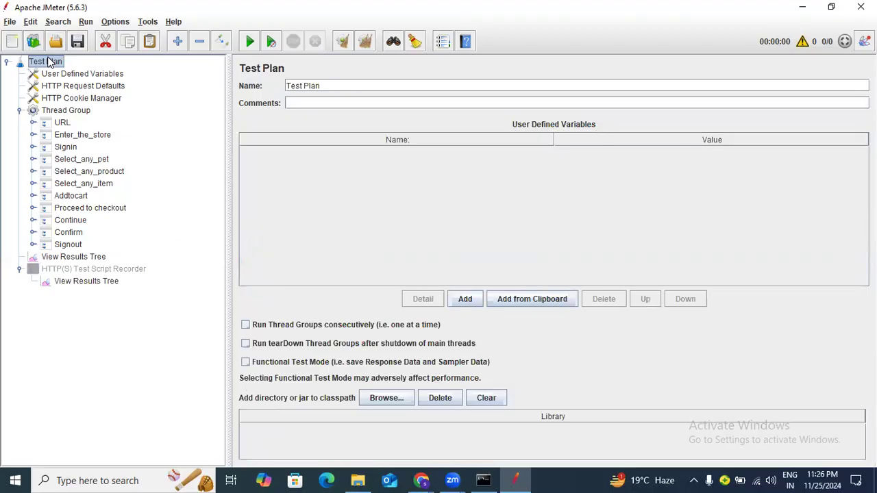
right_click(50, 62)
mouse_move(82, 66)
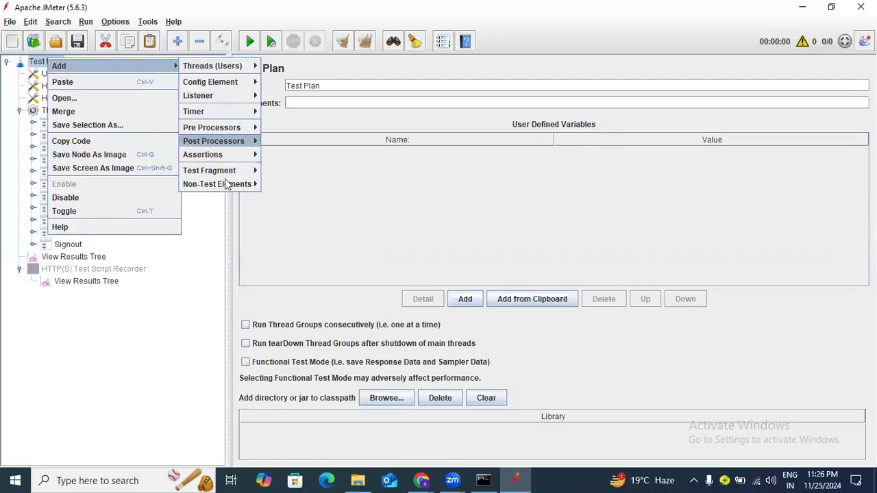
mouse_move(234, 185)
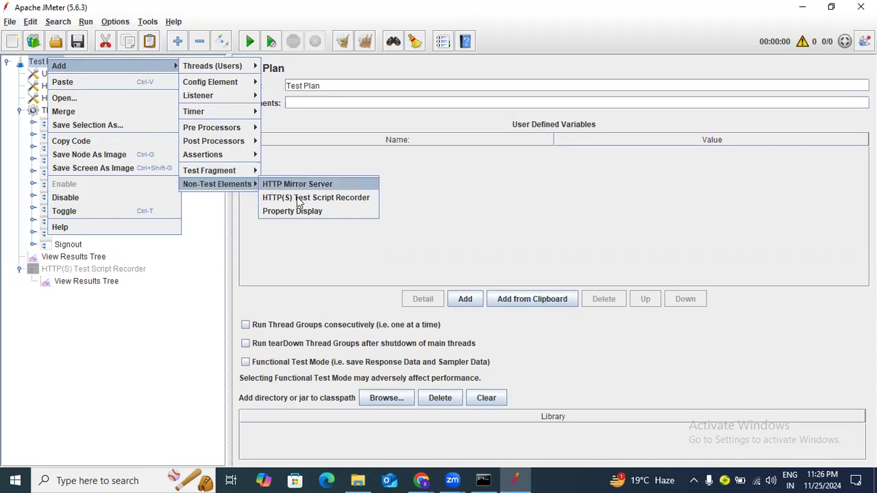
click(296, 199)
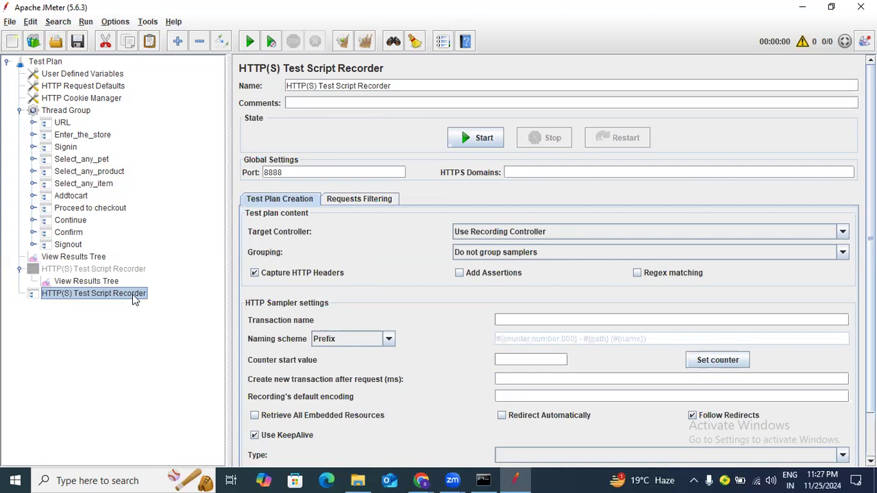
click(118, 269)
click(112, 295)
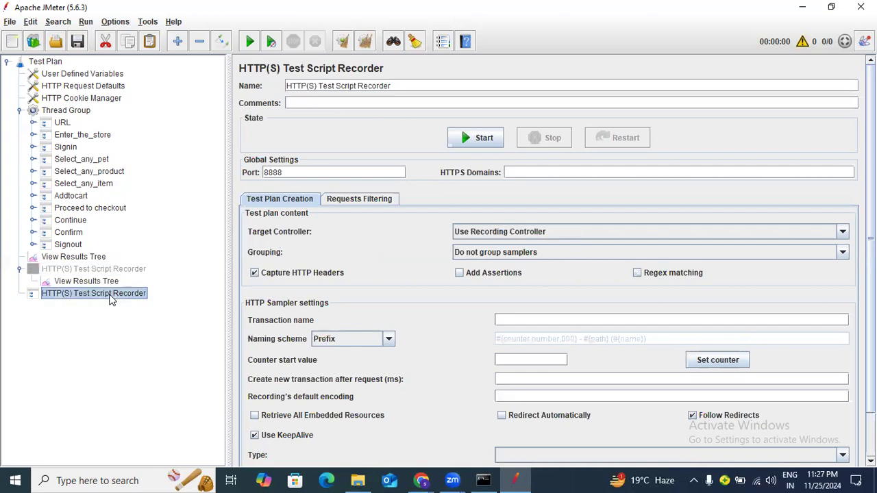
Cut the newly added, enabled HTTP(S) Test Script Recorder out of the Test Plan
click(57, 63)
right_click(58, 63)
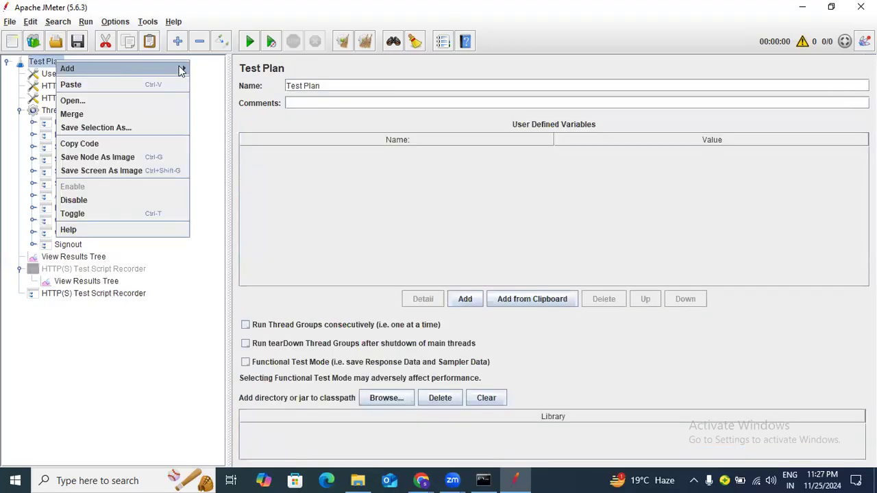
mouse_move(183, 68)
mouse_move(241, 188)
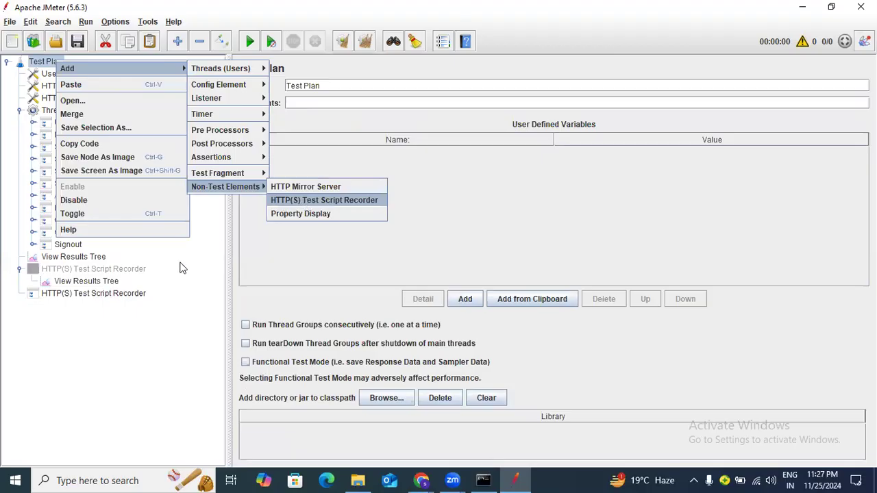
click(112, 296)
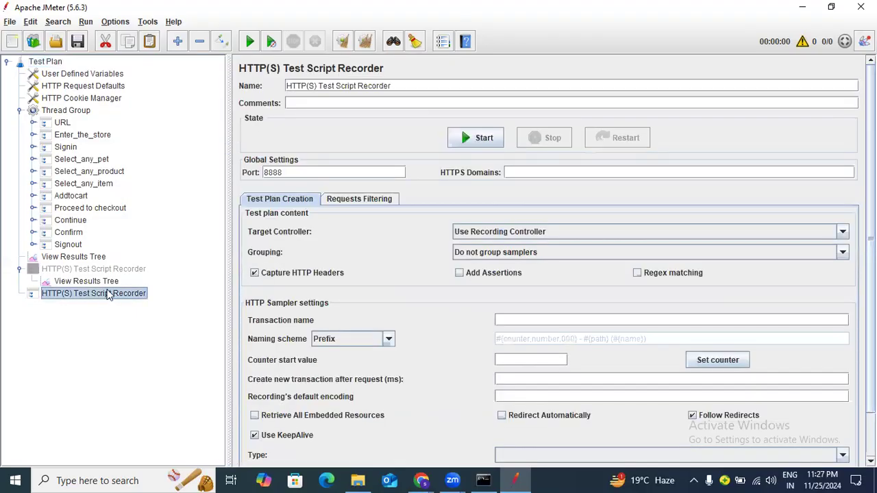
click(113, 46)
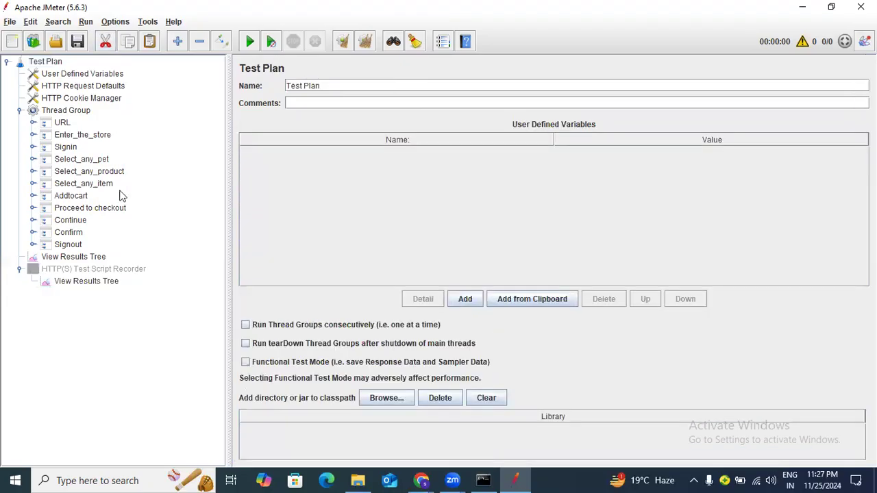
click(92, 270)
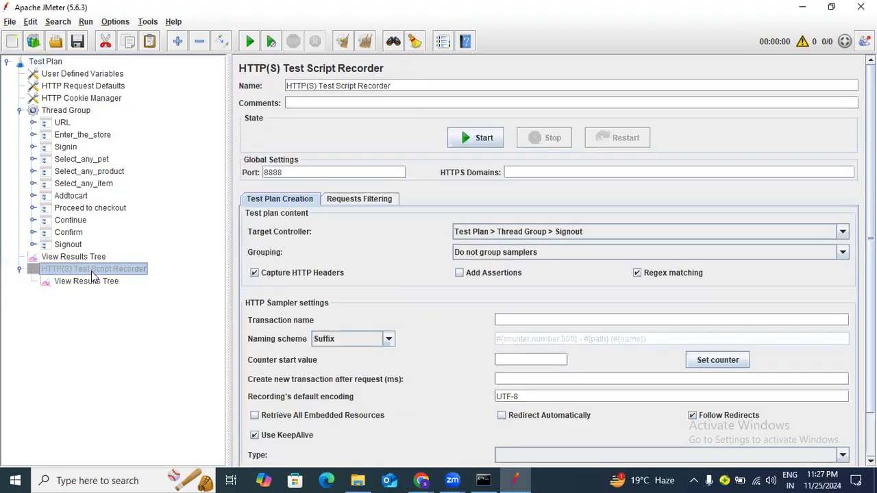
click(50, 62)
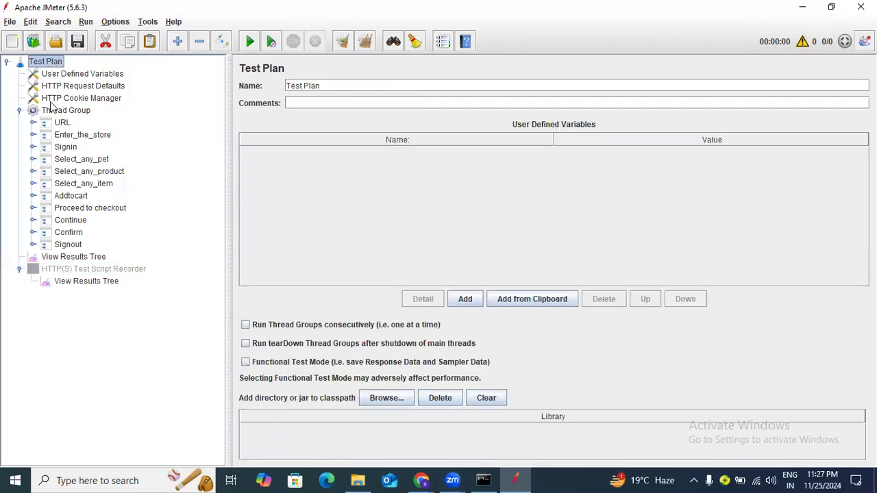
click(61, 113)
right_click(59, 116)
mouse_move(143, 123)
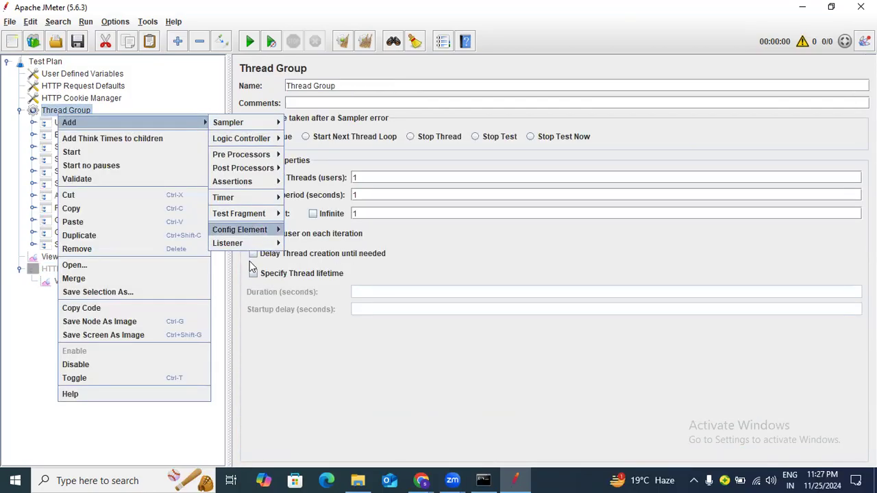
click(19, 323)
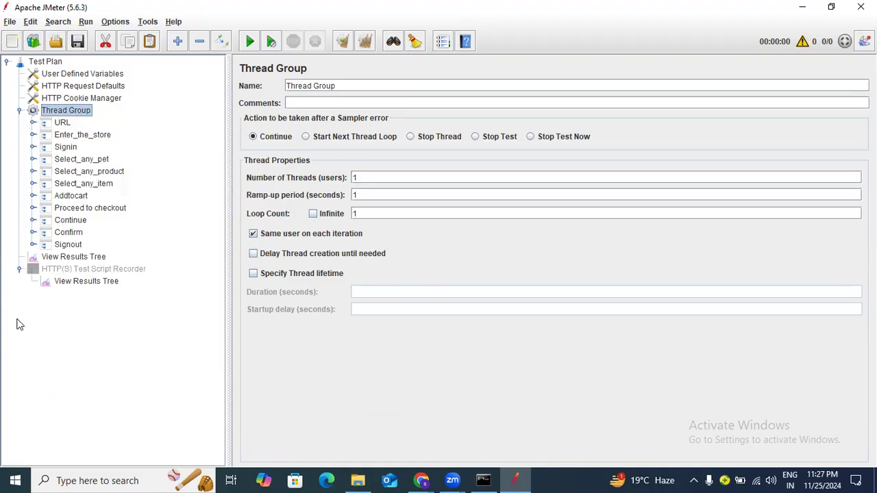
click(55, 63)
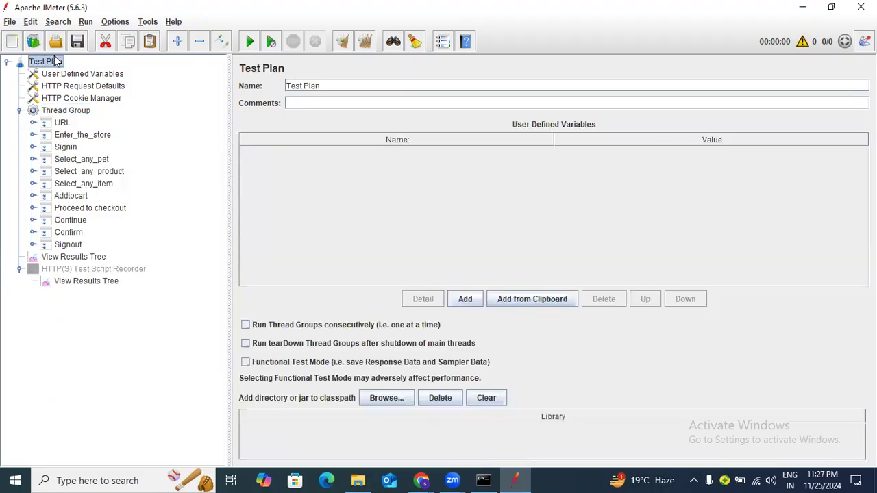
Check the folder path of the results file set in the View Results Tree under the HTTP(S) Test Script Recorder
click(103, 270)
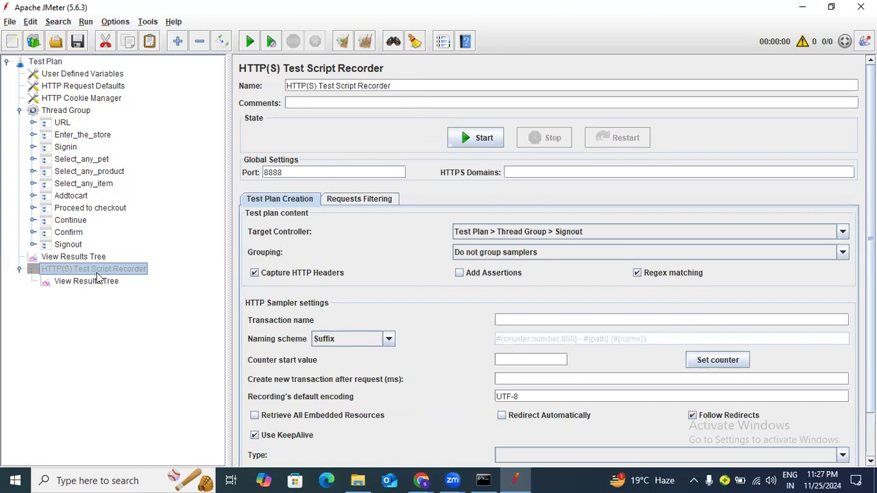
click(88, 283)
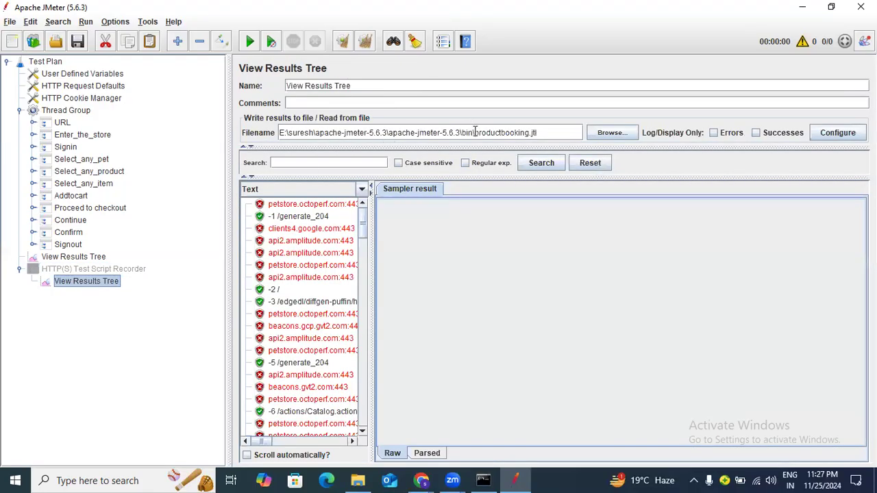
drag(474, 133, 279, 131)
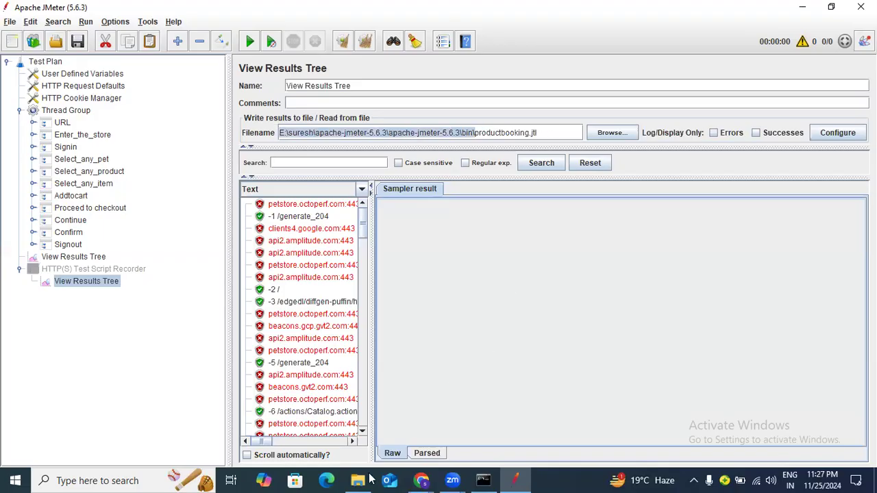
Switch to File Explorer and make a backup copy of productbooking.jtl inside the JMeter bin folder
key(alt+Tab)
click(172, 91)
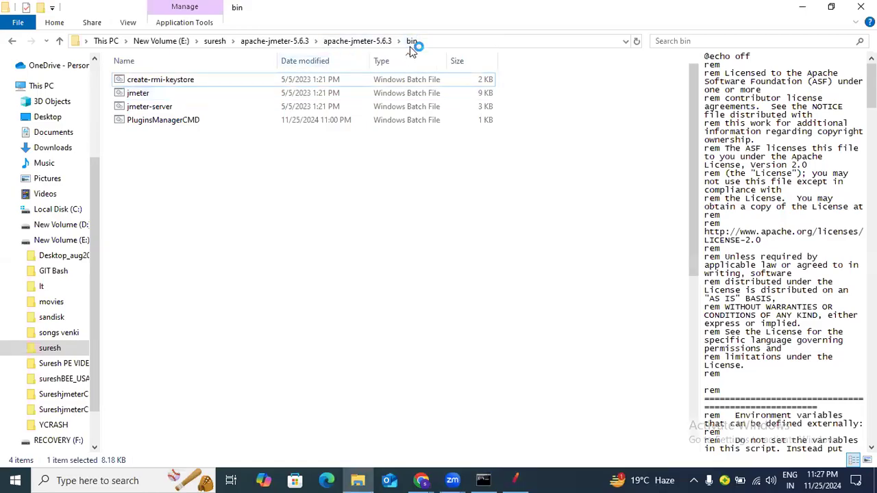
click(412, 42)
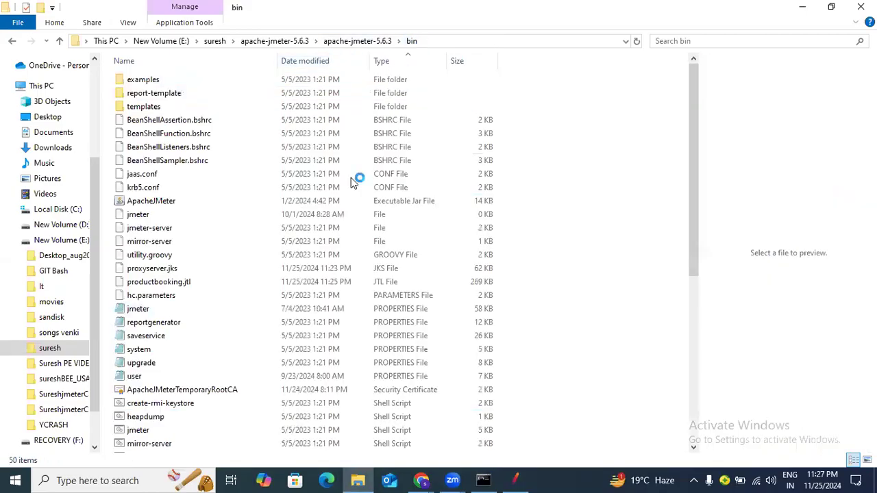
click(181, 283)
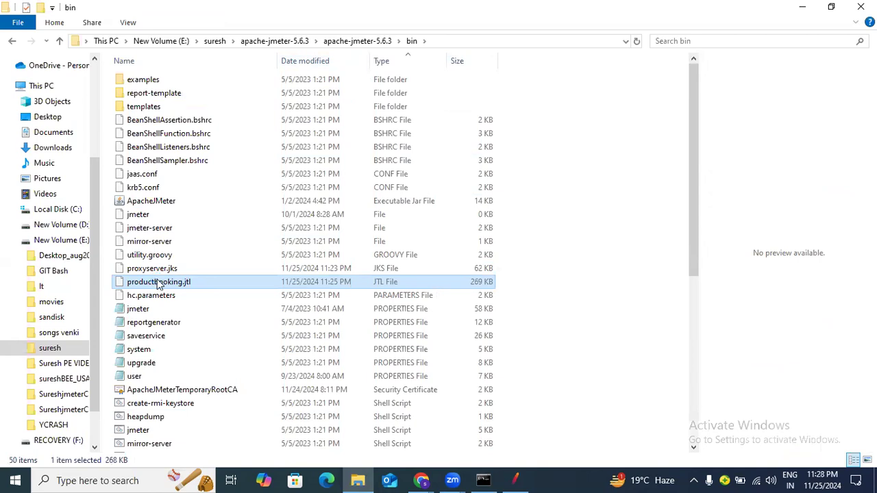
right_click(158, 285)
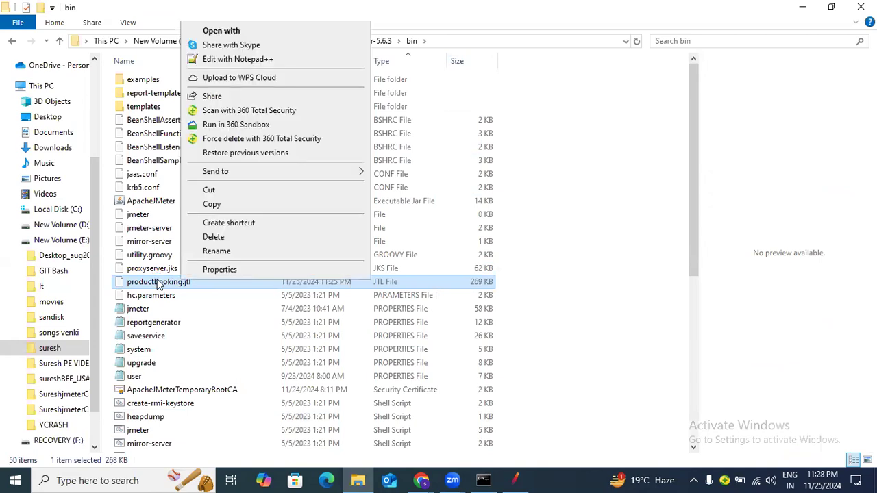
click(210, 204)
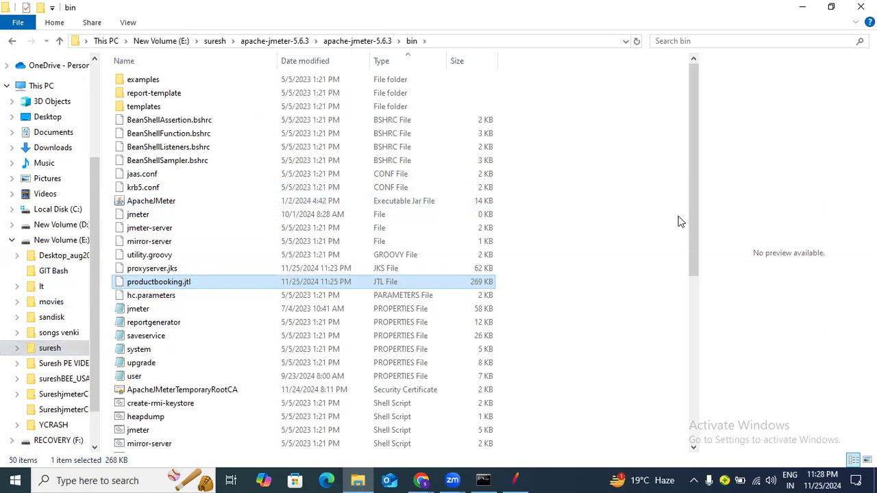
click(652, 218)
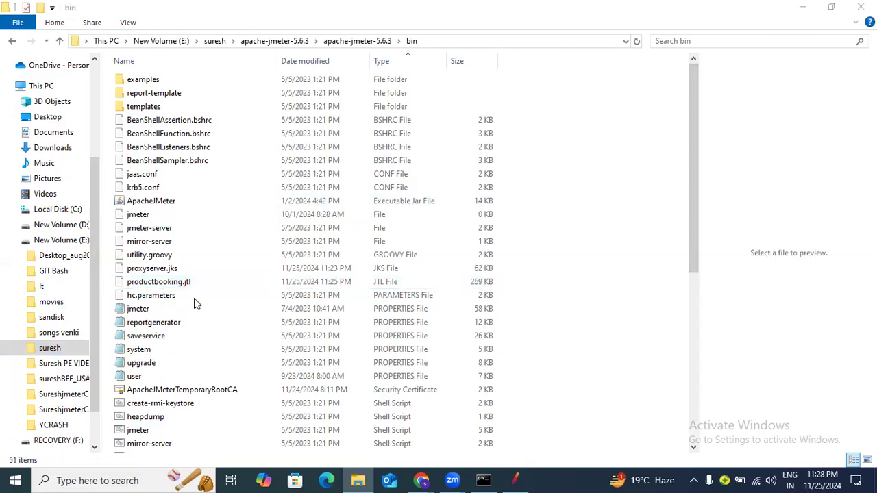
key(ctrl+v)
scroll(216, 317, down, 1)
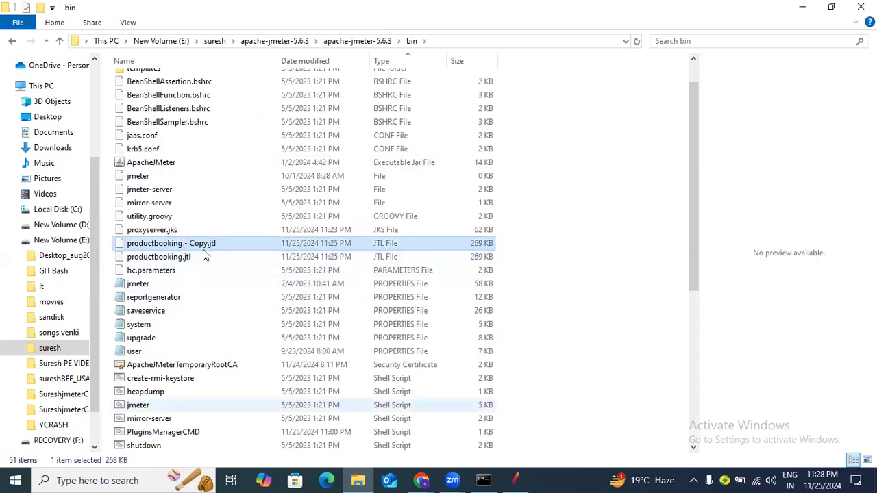
Switch to JMeter and save the test plan as jpetproductbooking.jmx in the bin folder
key(alt+Tab)
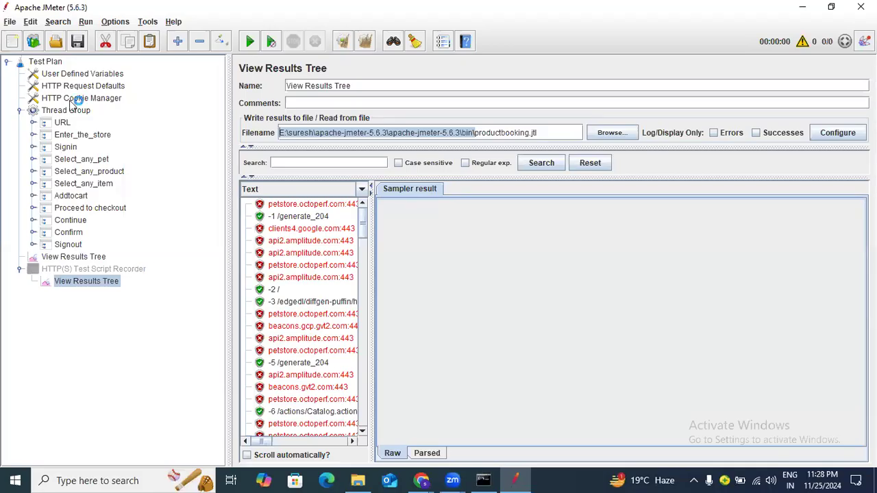
click(9, 21)
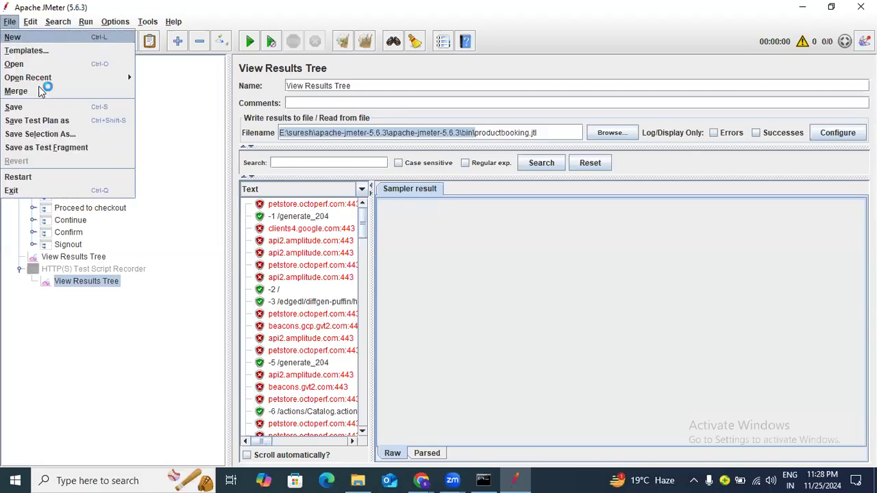
click(52, 120)
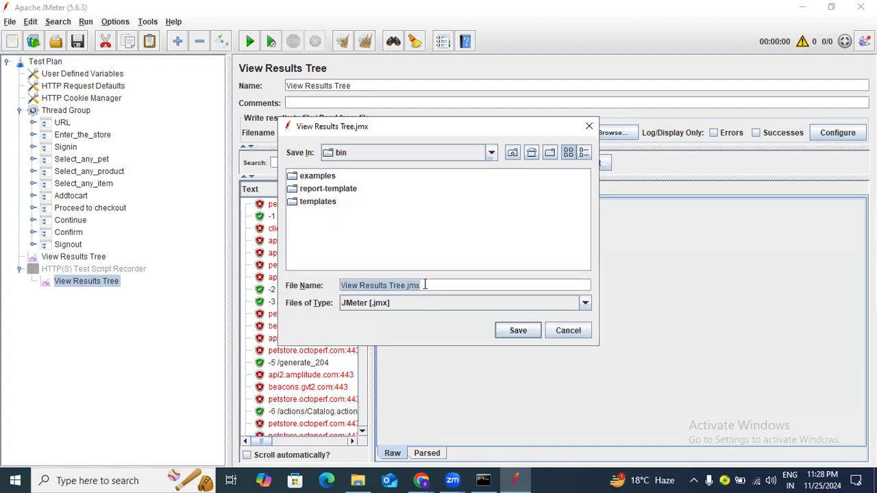
key(BackSpace)
text(jpet)
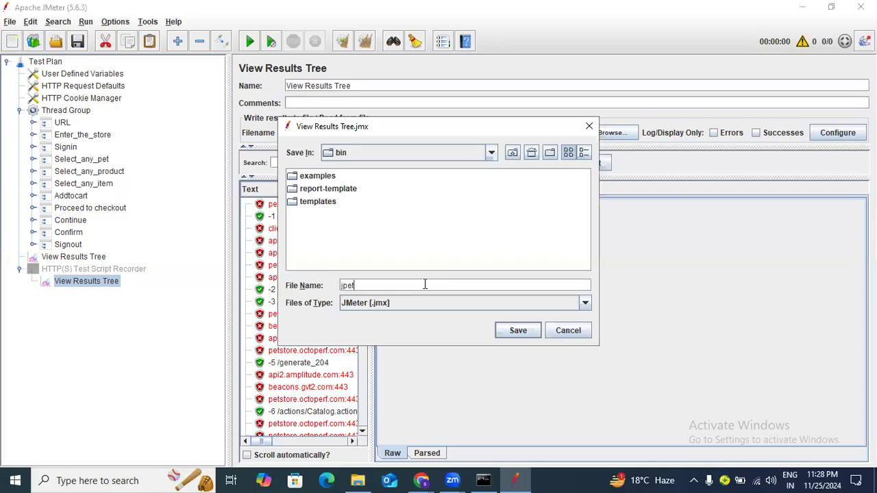
text(productbooking.jmx)
click(515, 331)
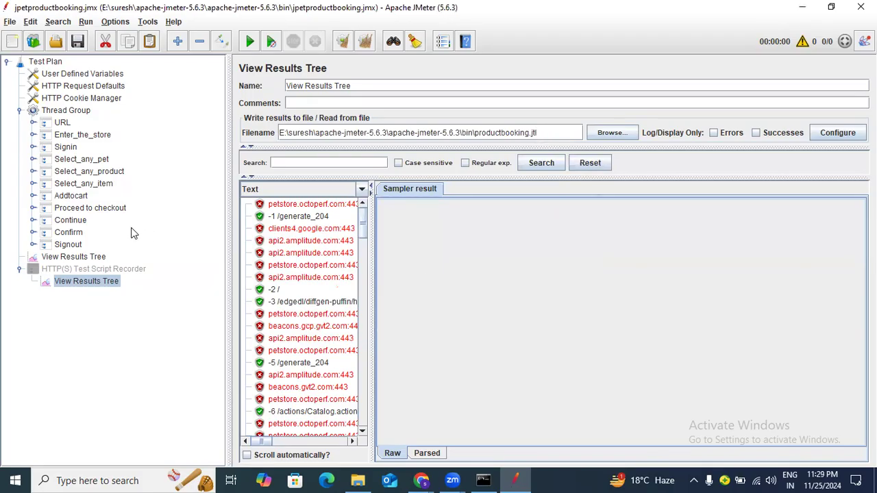
click(32, 124)
click(94, 137)
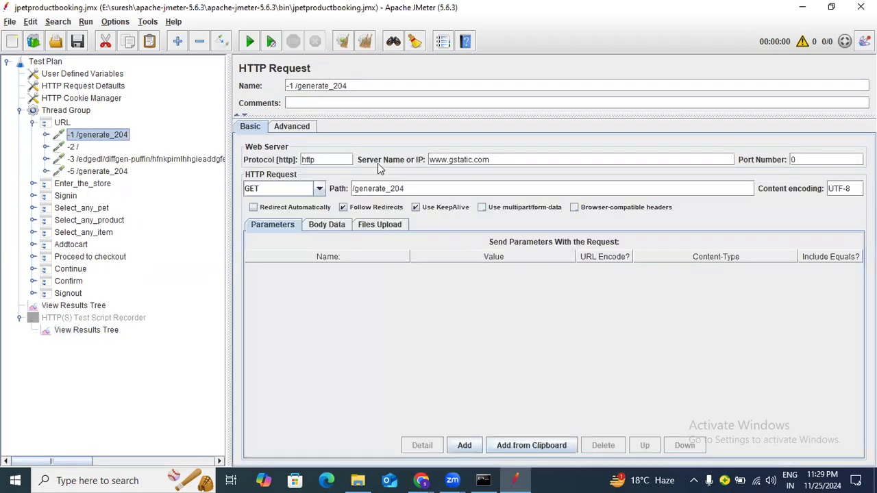
drag(504, 160, 419, 160)
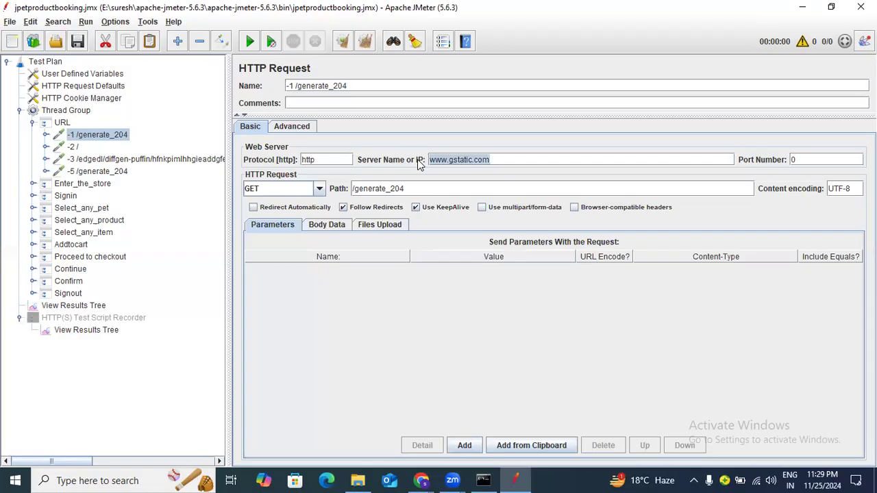
right_click(119, 140)
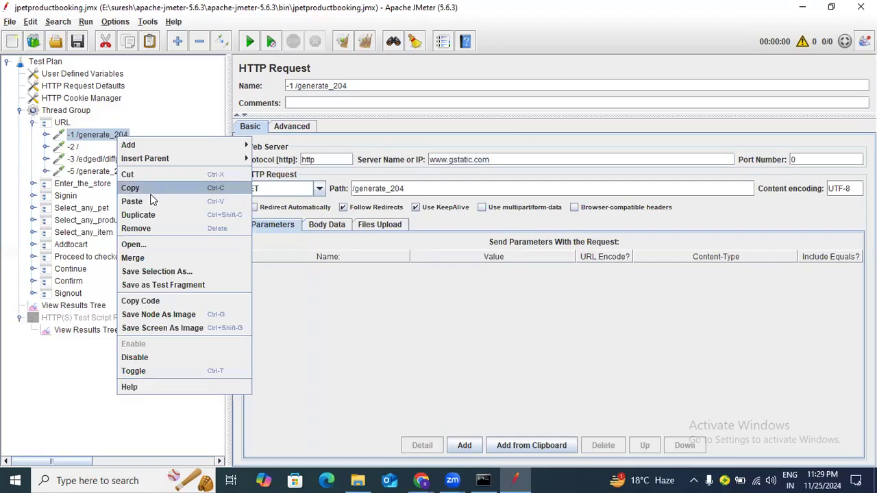
click(157, 228)
click(420, 252)
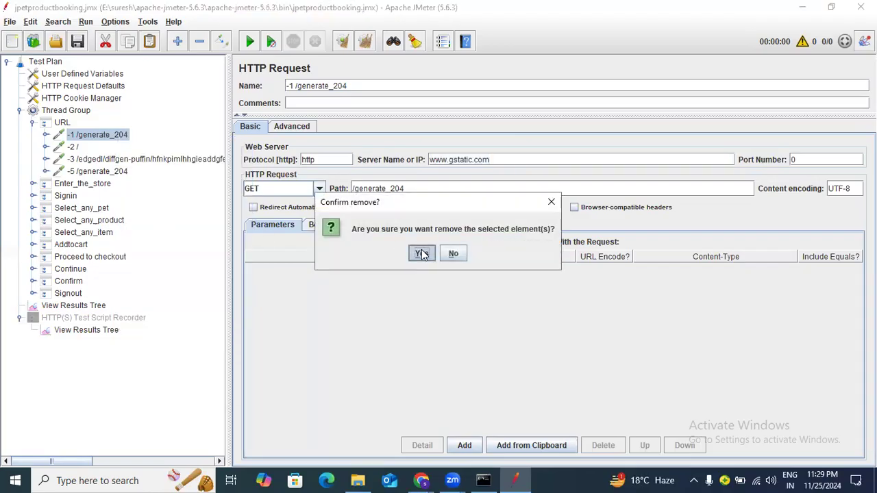
click(77, 137)
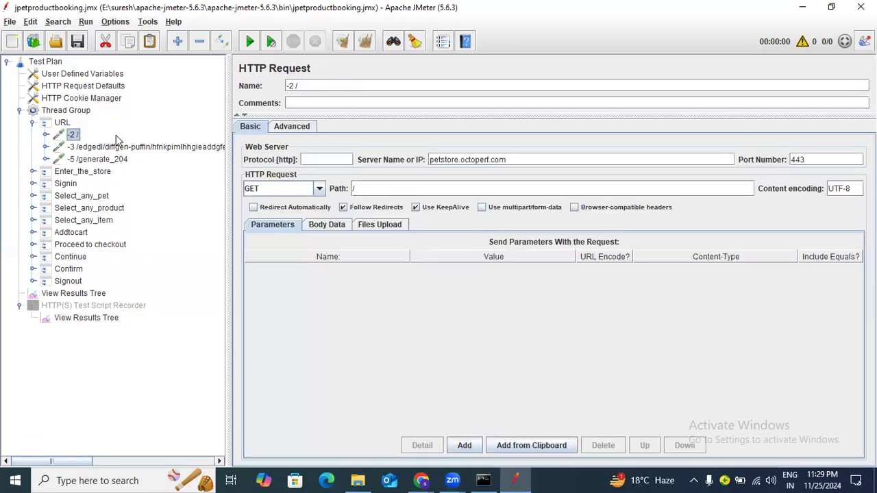
right_click(75, 136)
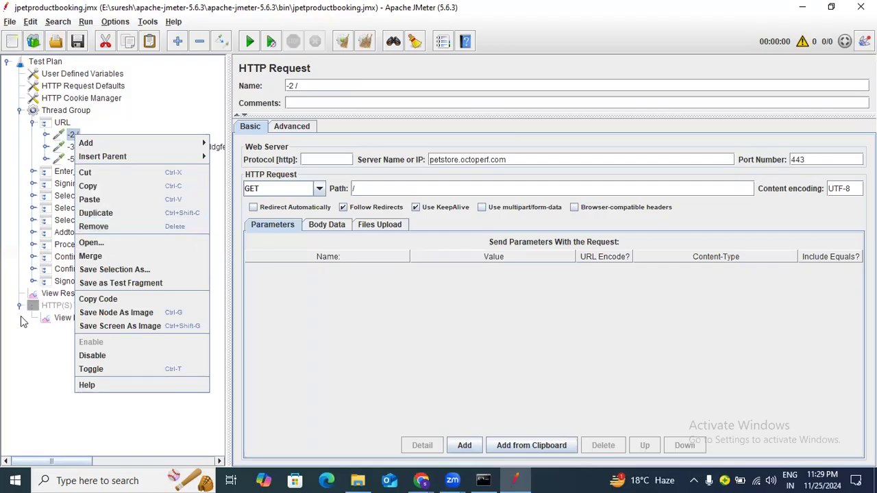
click(15, 370)
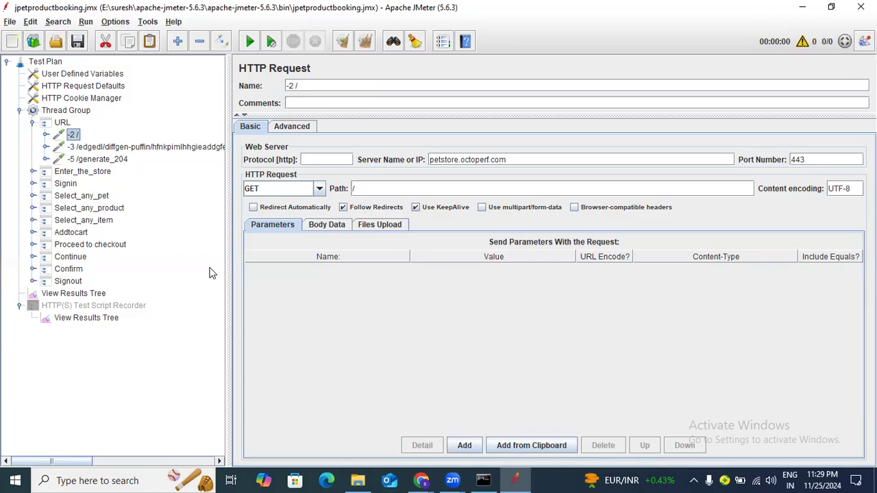
Remove the -3 /edgedl/diffgen-puffin request from the URL controller and save the test plan
click(169, 149)
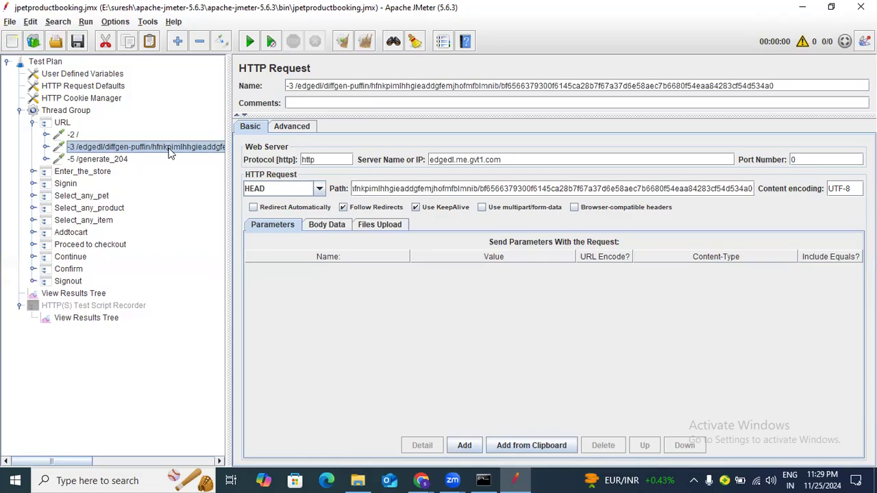
right_click(170, 151)
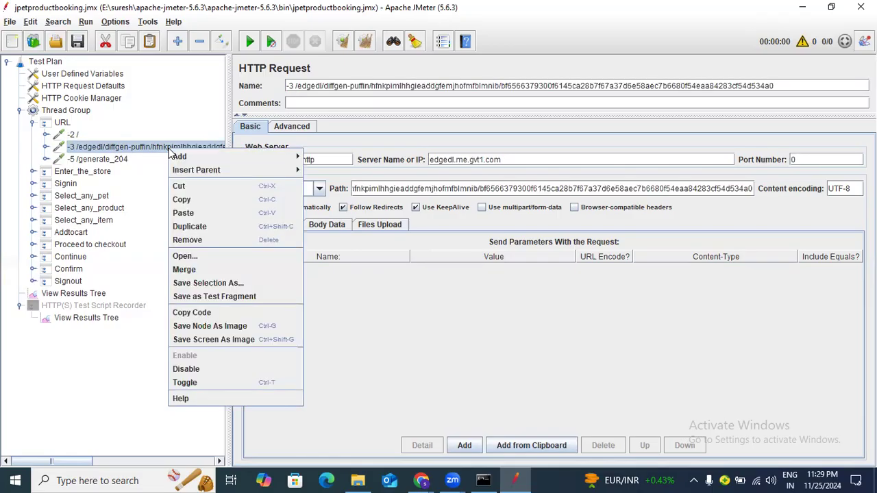
click(196, 239)
click(427, 253)
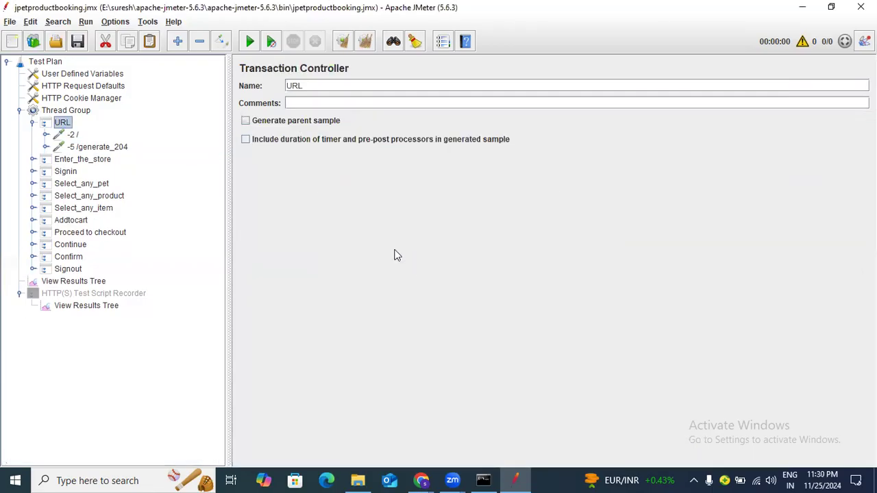
click(81, 44)
Switch to File Explorer and make a backup copy of jpetproductbooking.jmx in the same bin folder
click(363, 480)
click(178, 246)
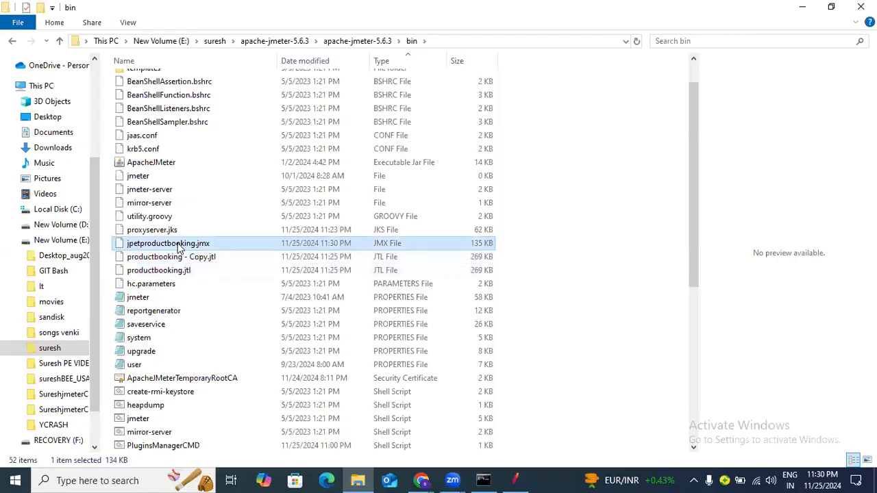
double_click(177, 245)
right_click(178, 245)
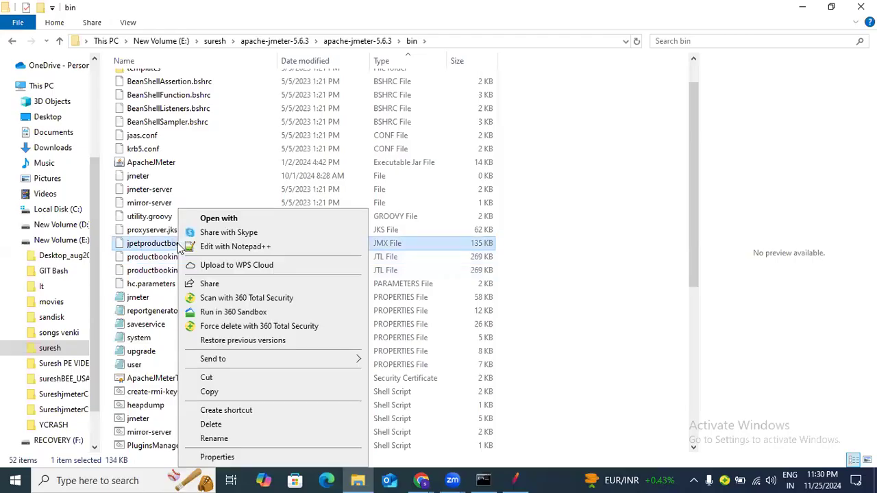
click(209, 391)
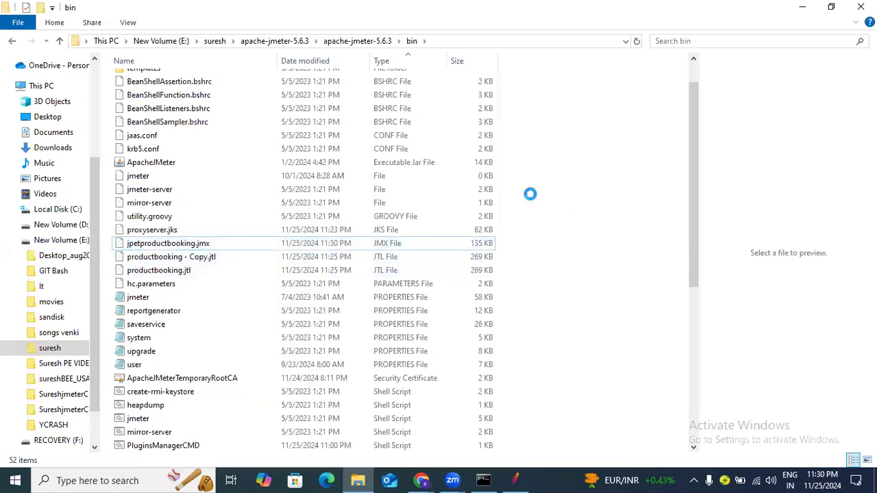
right_click(562, 200)
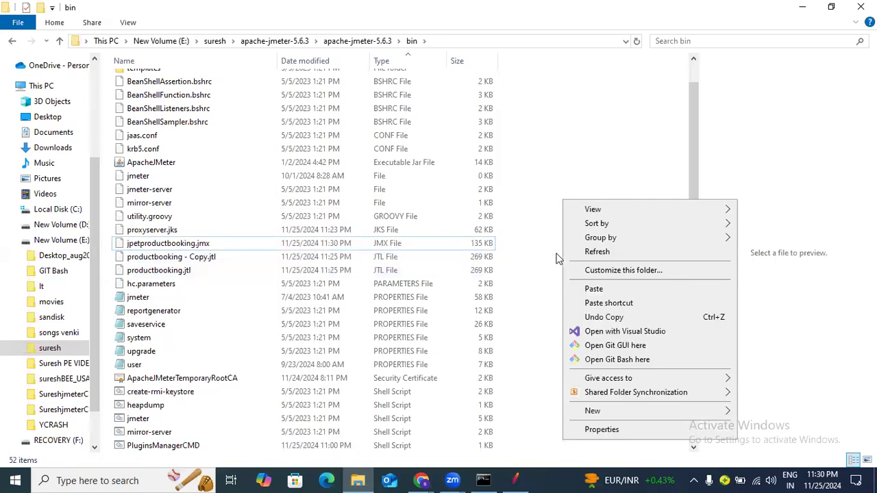
click(594, 289)
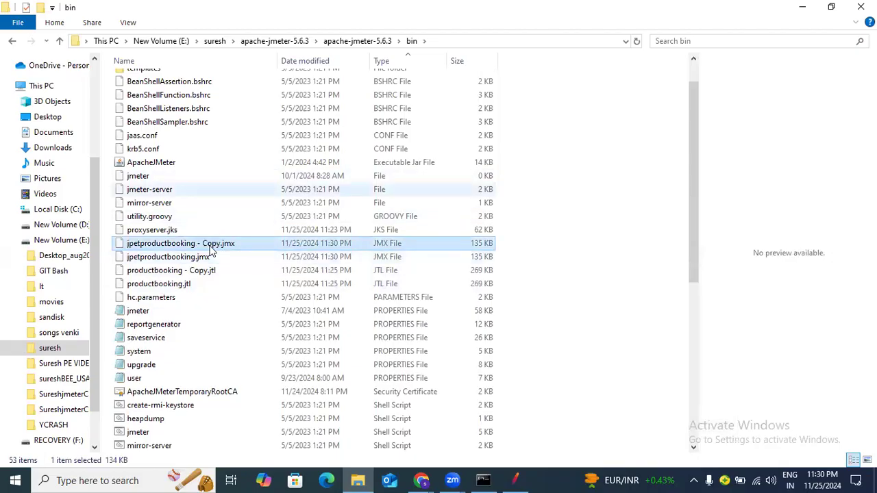
click(516, 480)
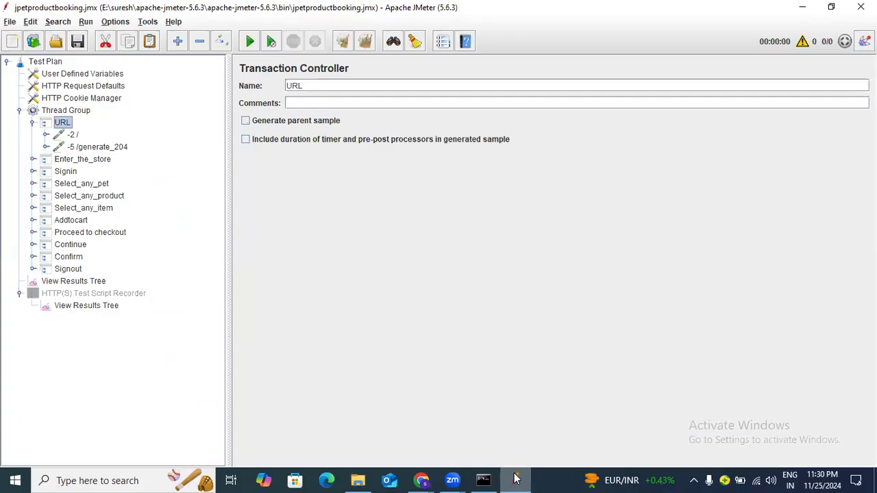
click(115, 150)
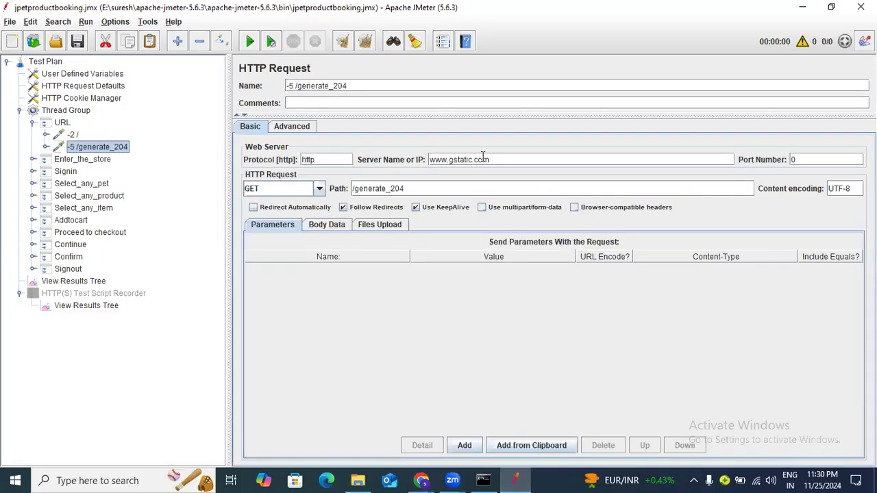
right_click(116, 146)
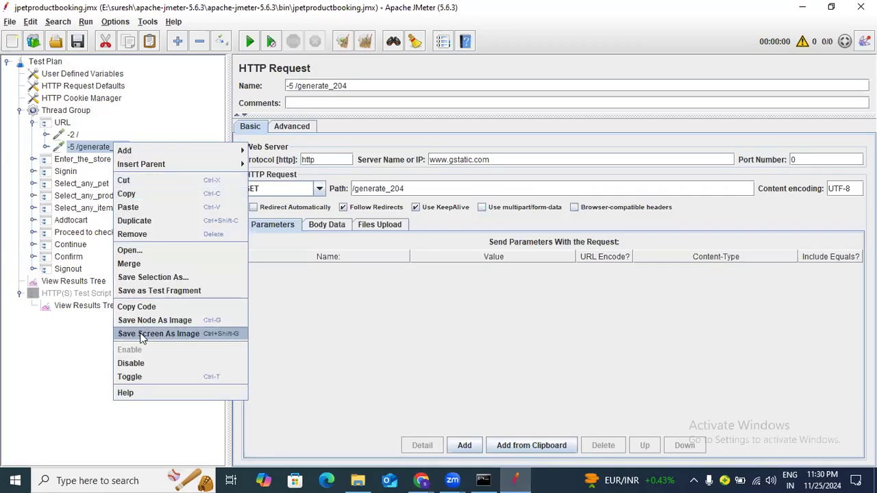
click(145, 234)
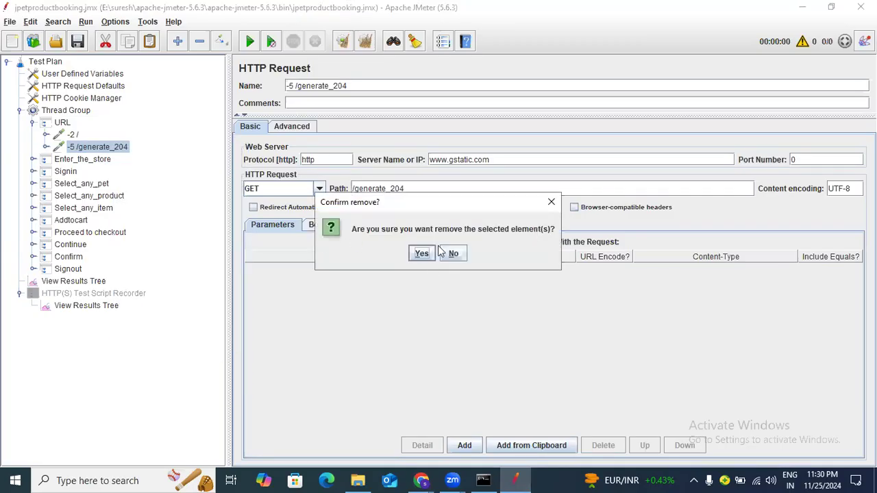
click(420, 254)
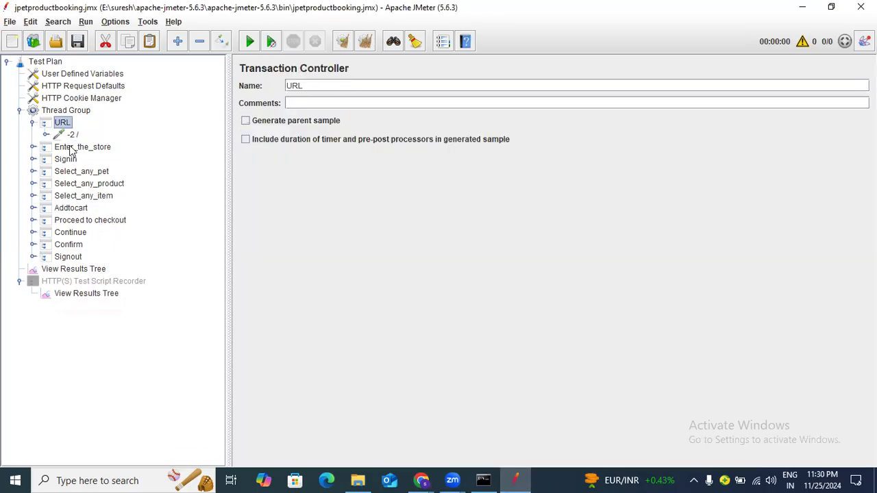
click(33, 146)
drag(100, 149, 105, 157)
click(106, 158)
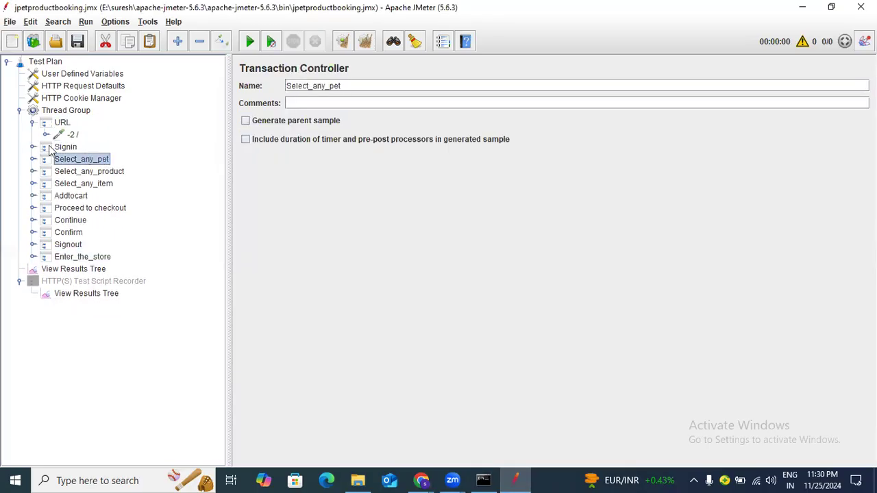
Move the Enter_the_store controller back to its place between the URL and Signin controllers
click(33, 147)
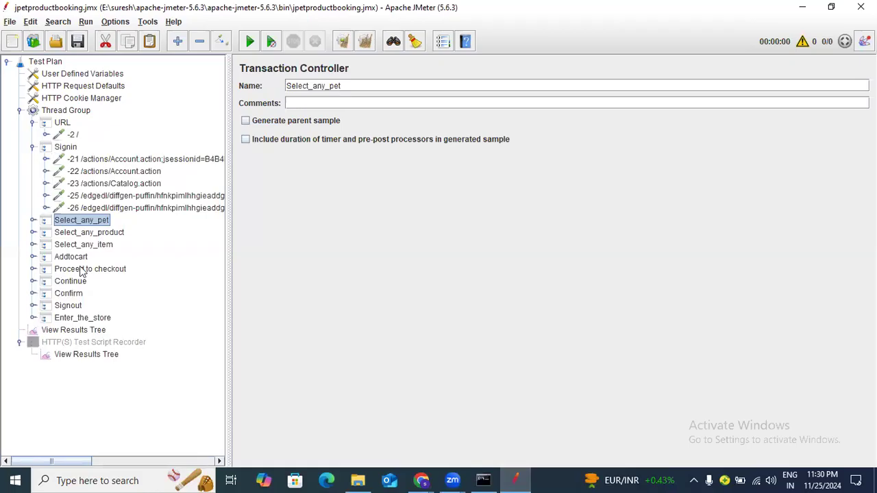
click(69, 320)
drag(69, 320, 88, 148)
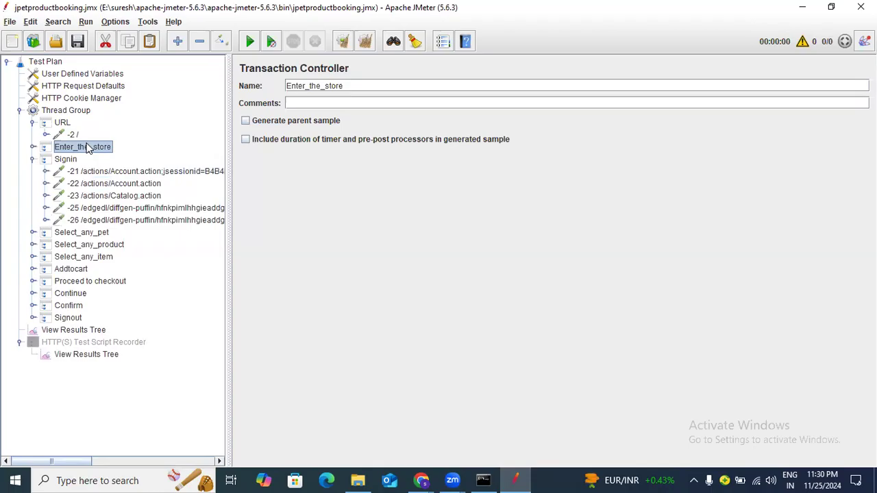
Review the requests in the Enter_the_store controller and disable the -7 /images/logo-topbar.svg request
click(33, 147)
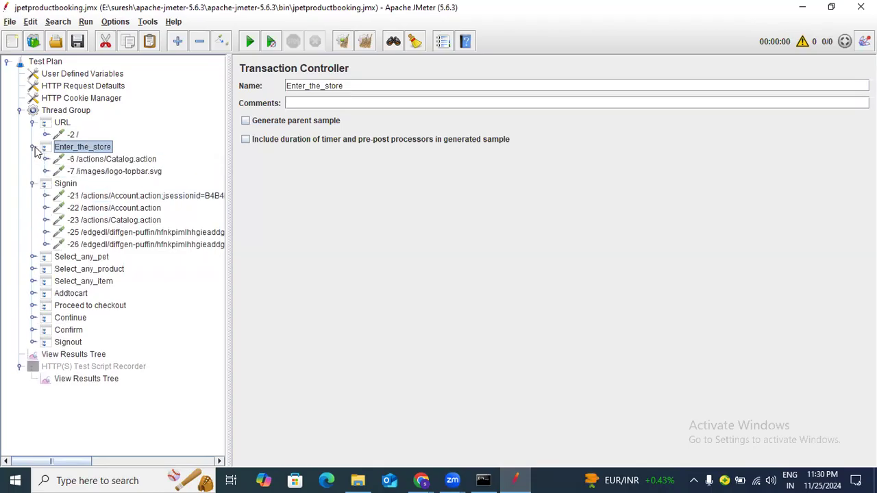
click(76, 160)
click(94, 173)
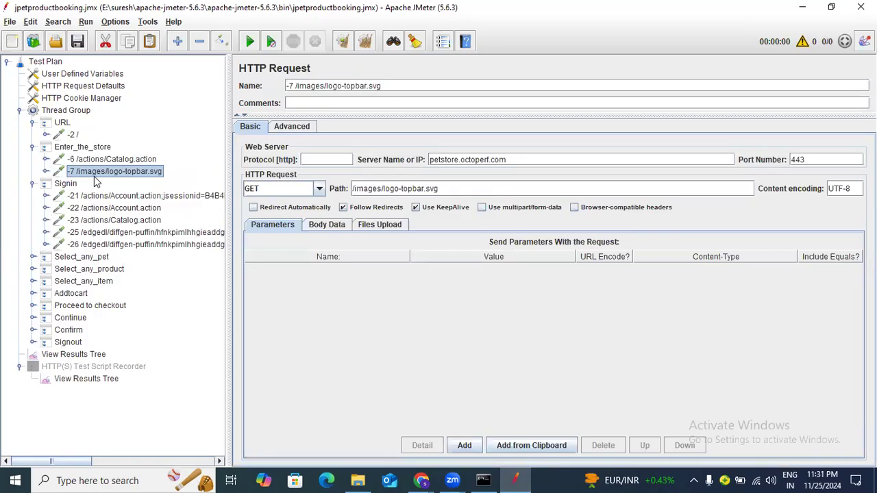
click(96, 160)
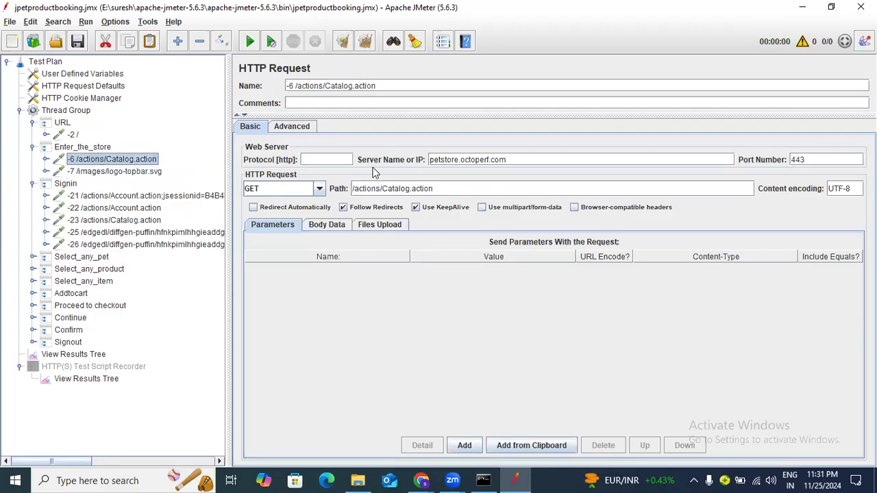
double_click(517, 159)
click(134, 173)
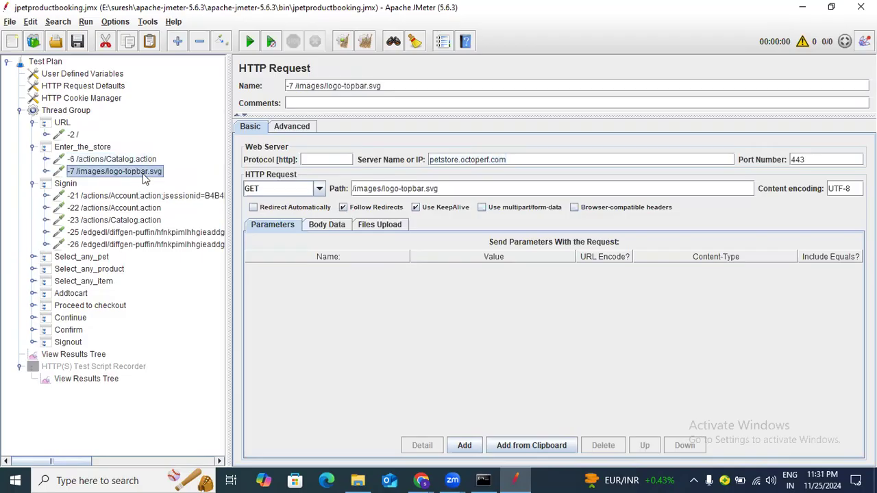
drag(424, 191, 459, 191)
right_click(123, 174)
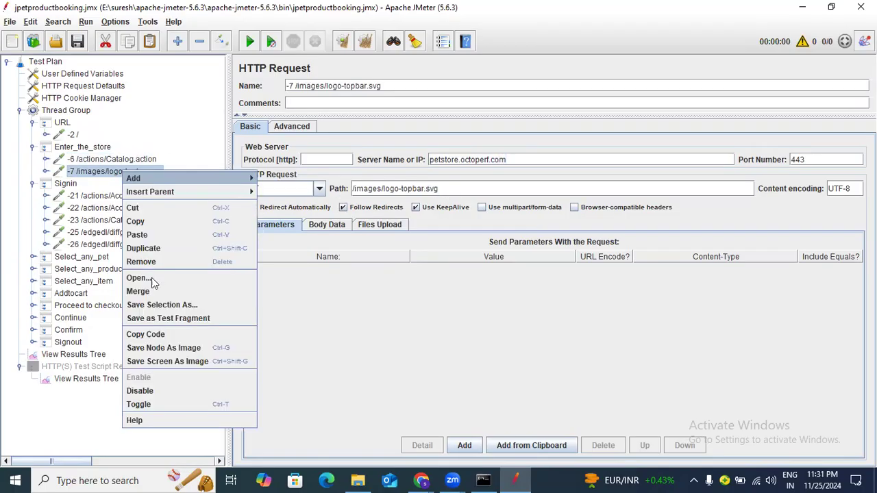
click(140, 392)
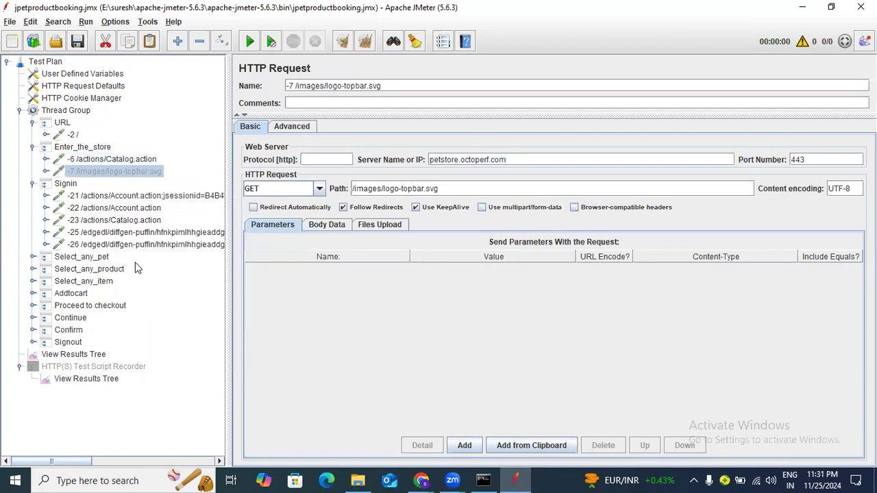
Review the Signin controller's requests and remove the -25 and -26 /edgedl/diffgen-puffin requests, addressed to edgedl.me.gvt1.com
click(135, 196)
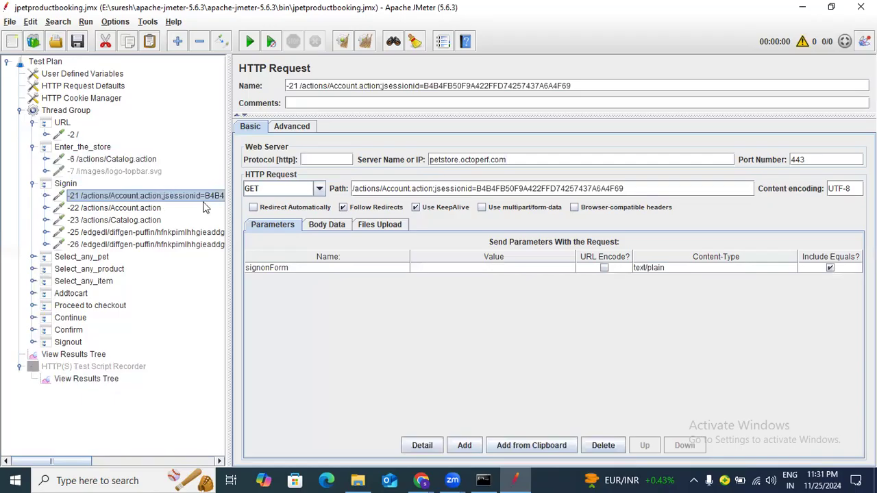
drag(477, 189, 623, 190)
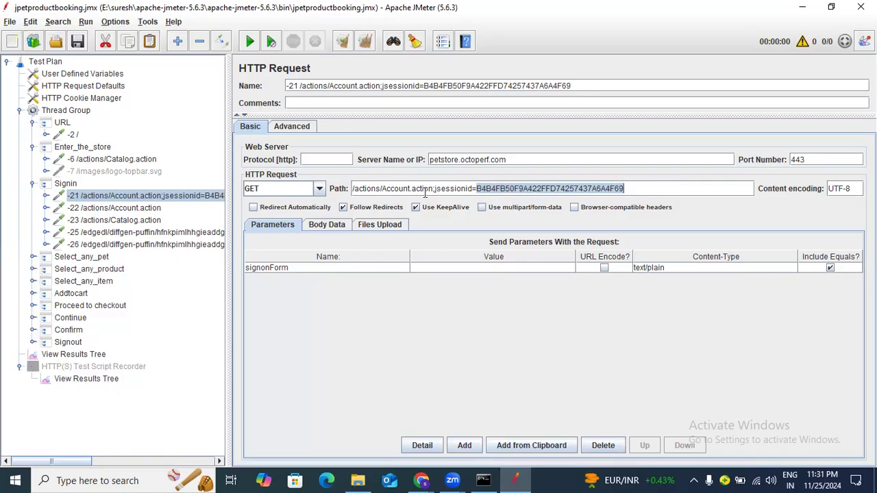
click(117, 208)
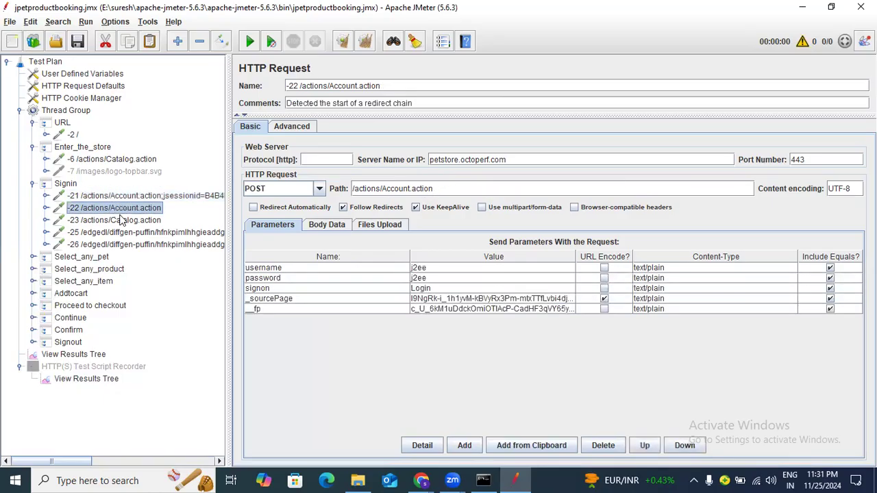
click(123, 220)
click(126, 233)
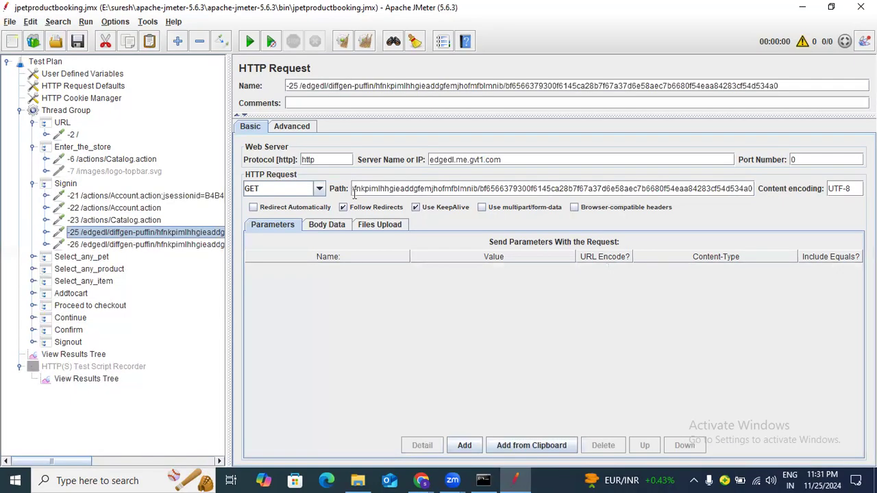
drag(518, 159, 423, 160)
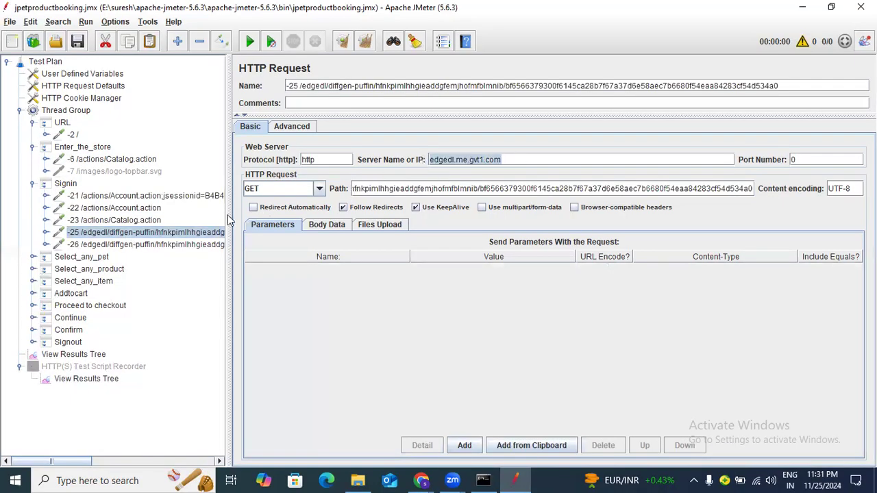
click(106, 42)
click(123, 234)
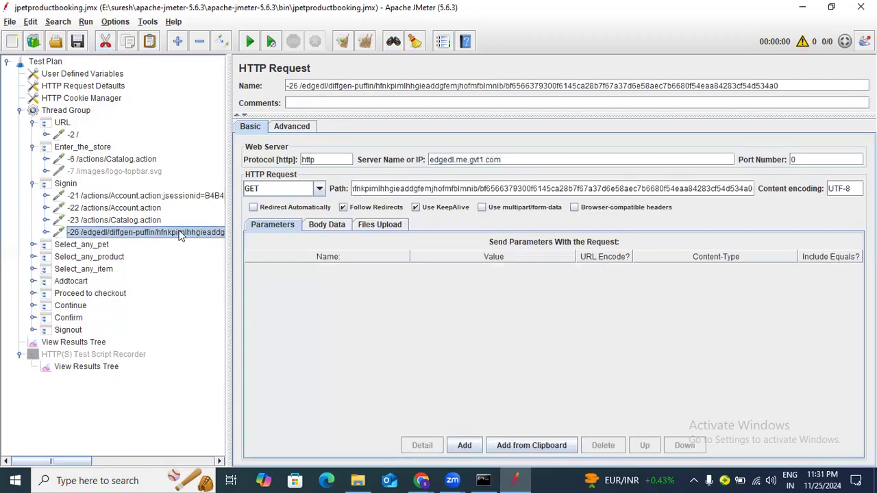
click(106, 43)
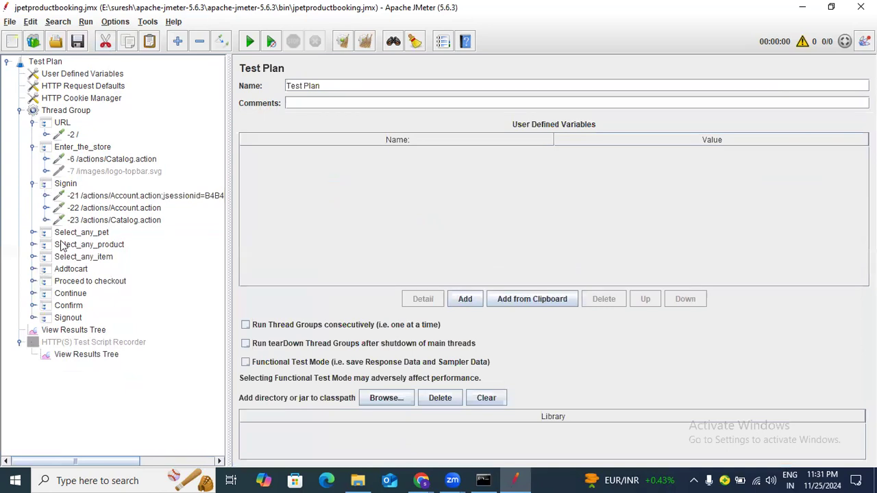
Remove the -27, -28, -30 and -31 /edgedl/diffgen-puffin requests from the Select_any_pet controller
click(33, 233)
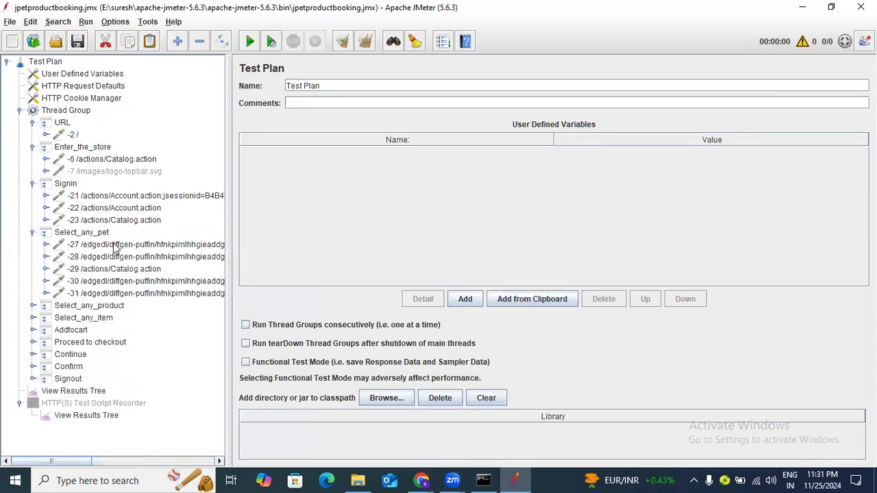
click(114, 247)
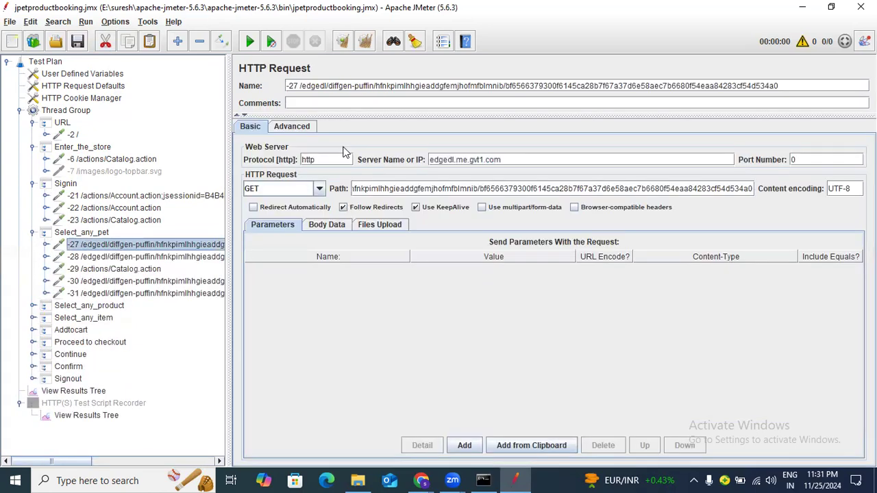
click(106, 42)
click(164, 244)
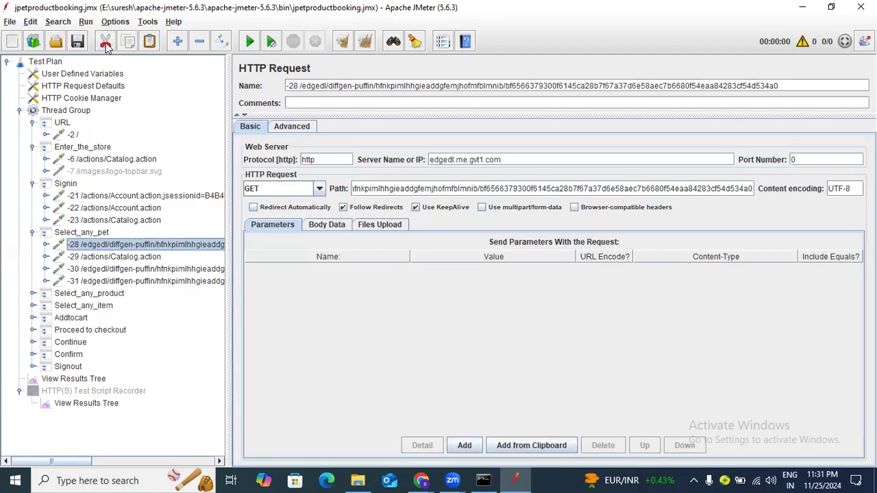
click(106, 43)
click(144, 256)
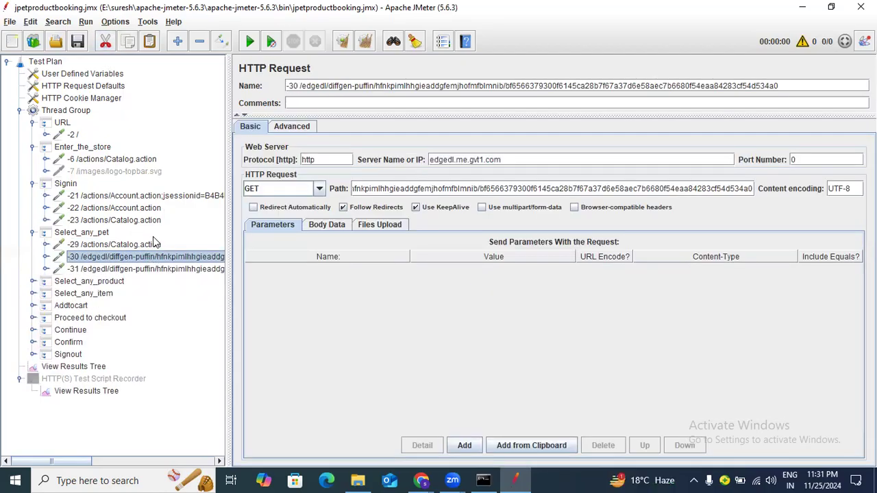
click(107, 42)
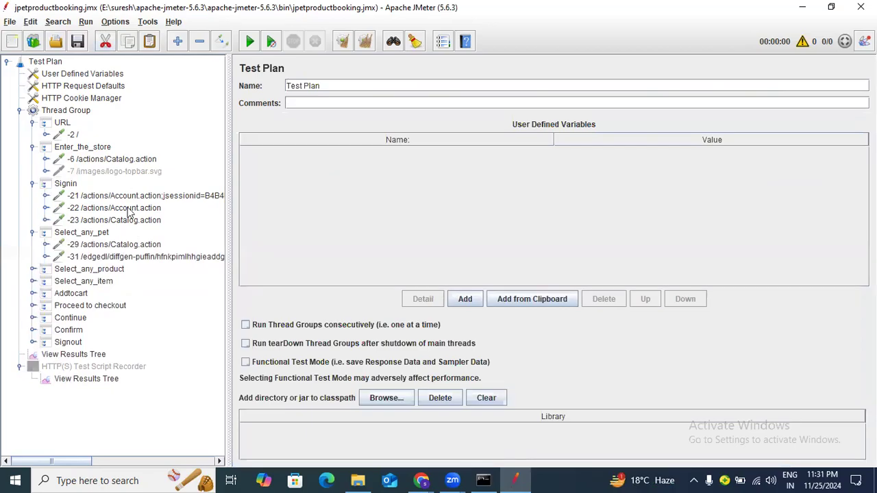
click(135, 259)
click(106, 43)
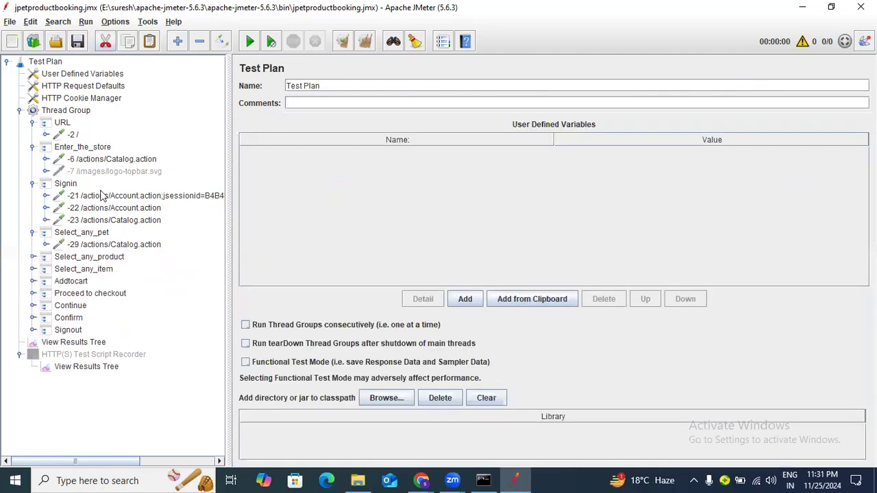
Remove the -33 /service/update2/json request and the -34 and -35 /edgedl/diffgen-puffin requests from the Select_any_product controller
click(33, 256)
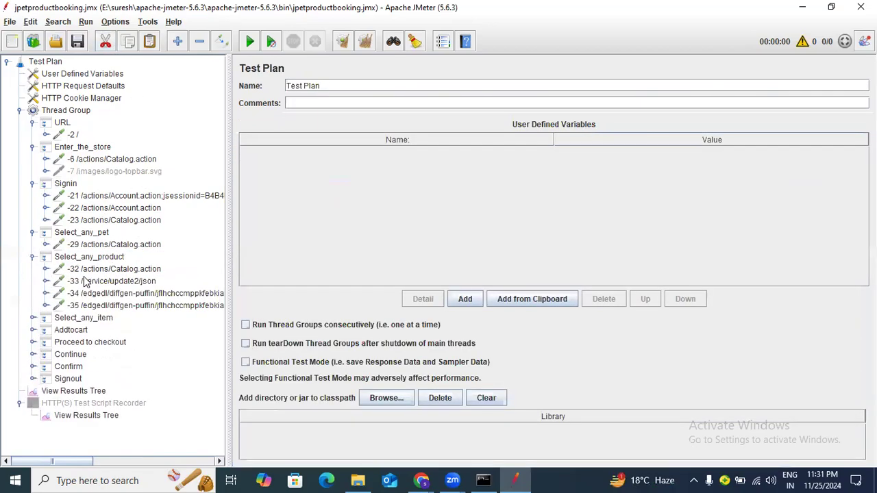
click(106, 294)
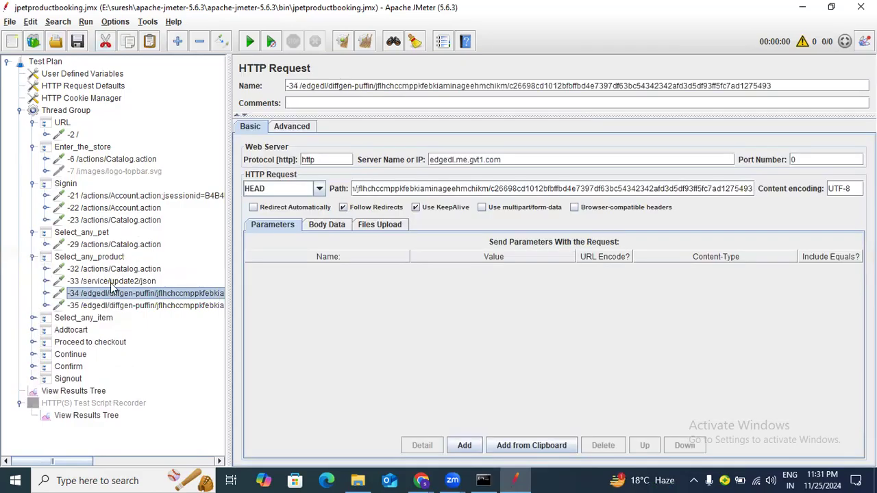
click(125, 284)
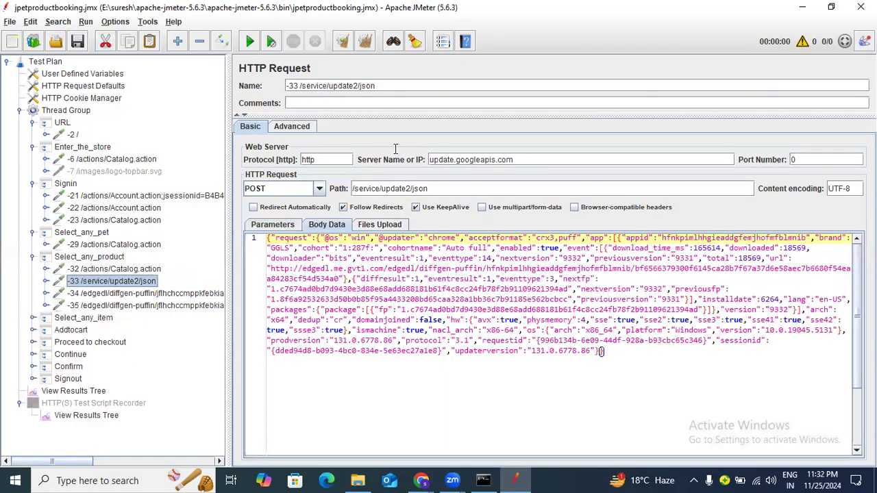
click(104, 41)
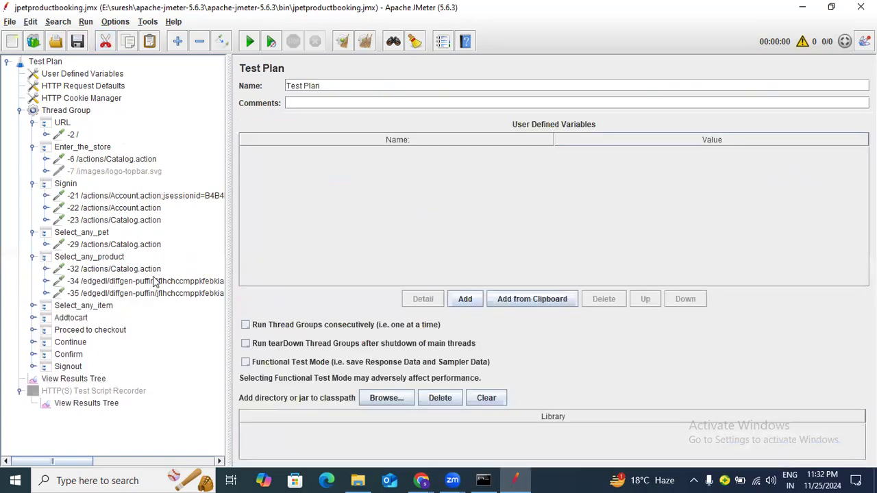
click(156, 281)
click(104, 41)
click(146, 281)
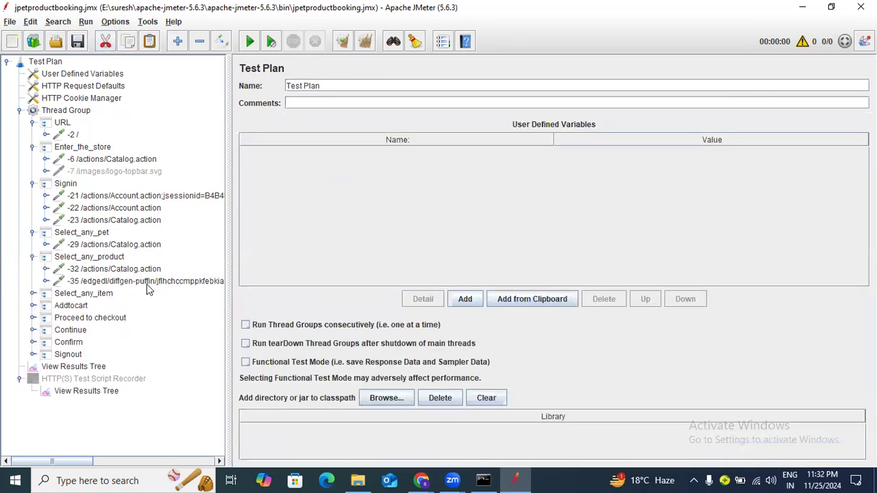
click(107, 42)
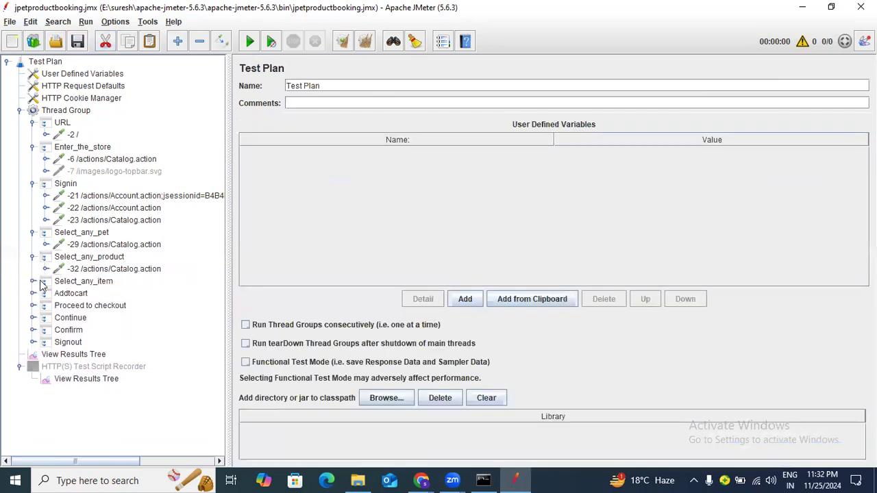
Remove the -36 /service/update2/json request, addressed to update.googleapis.com, from the Select_any_item controller
click(33, 281)
click(103, 296)
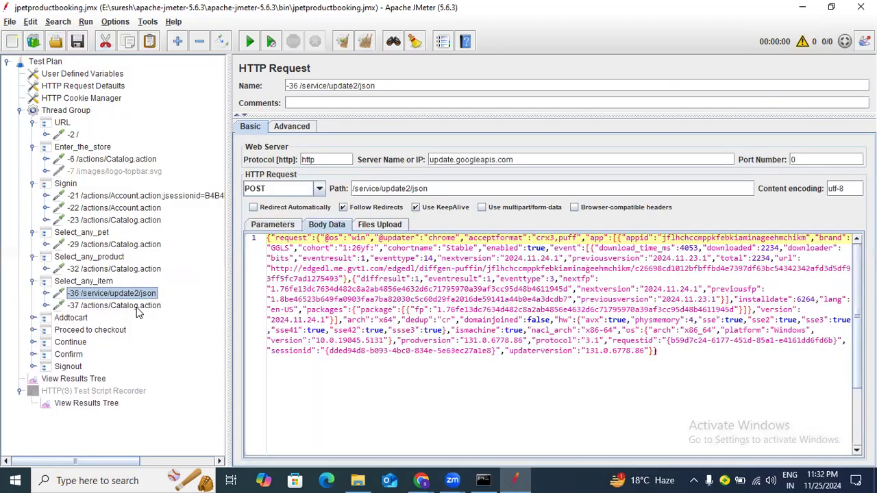
click(105, 41)
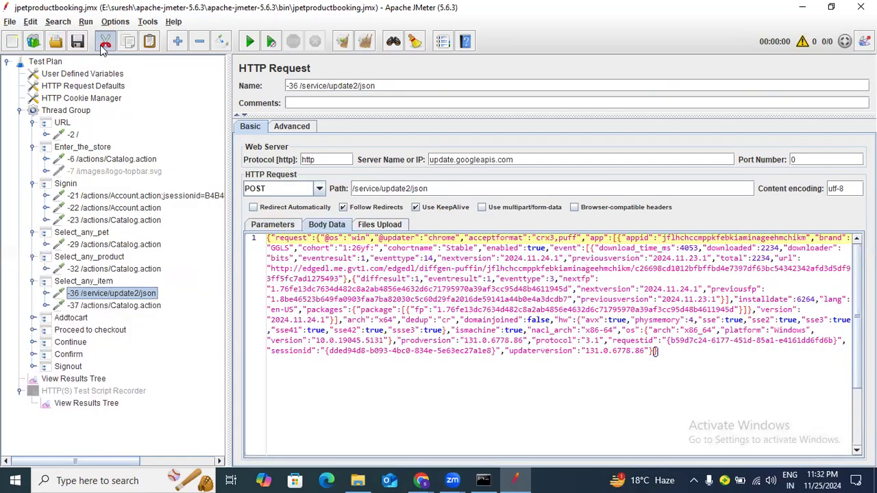
Review the requests inside the Addtocart, Proceed to checkout, Continue, Confirm and Signout controllers
click(115, 293)
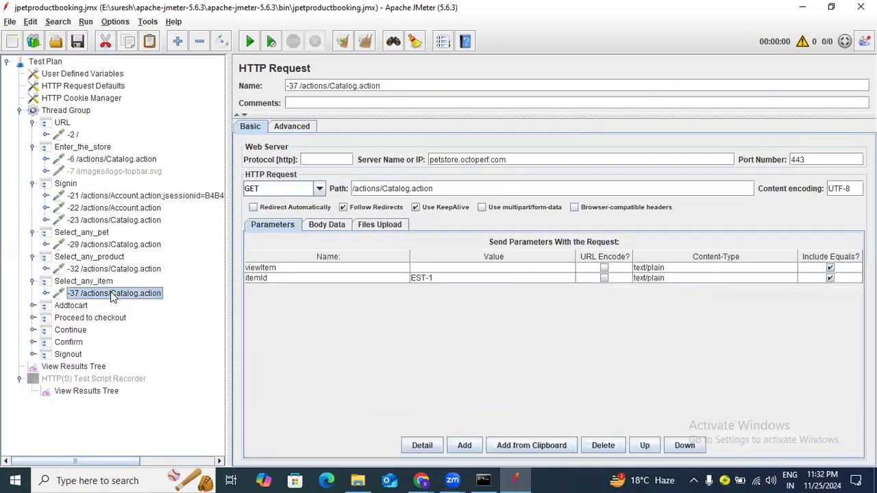
click(33, 306)
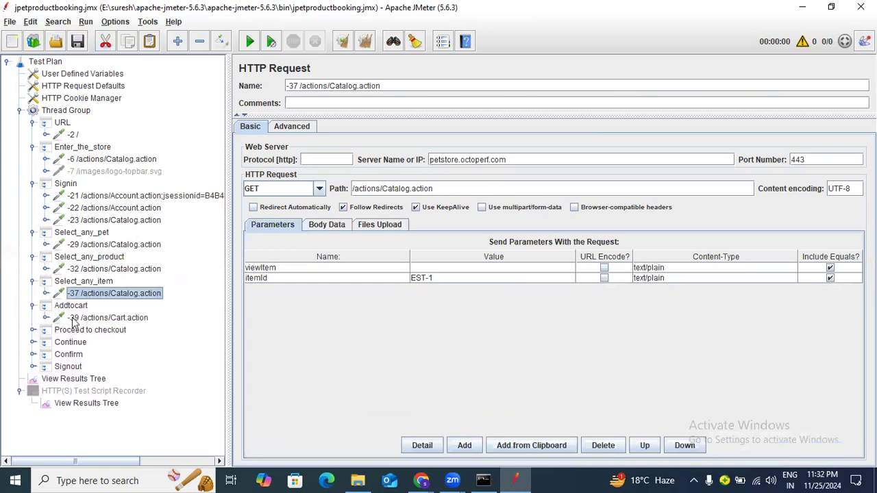
click(32, 331)
click(32, 354)
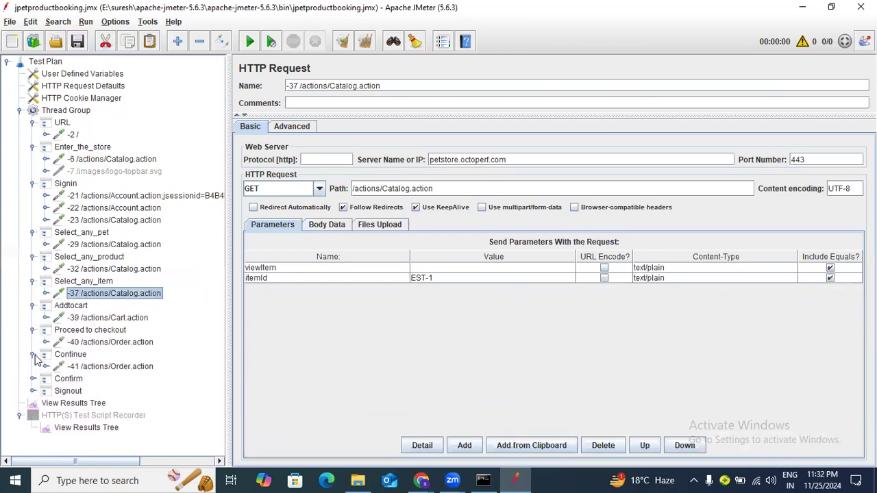
click(25, 379)
click(26, 404)
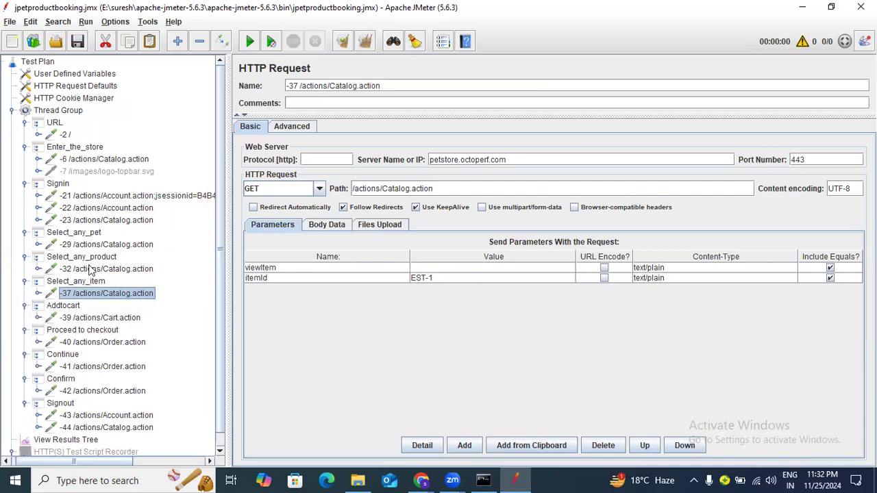
Set the HTTP Cookie Manager to clear cookies each iteration
click(97, 100)
click(301, 134)
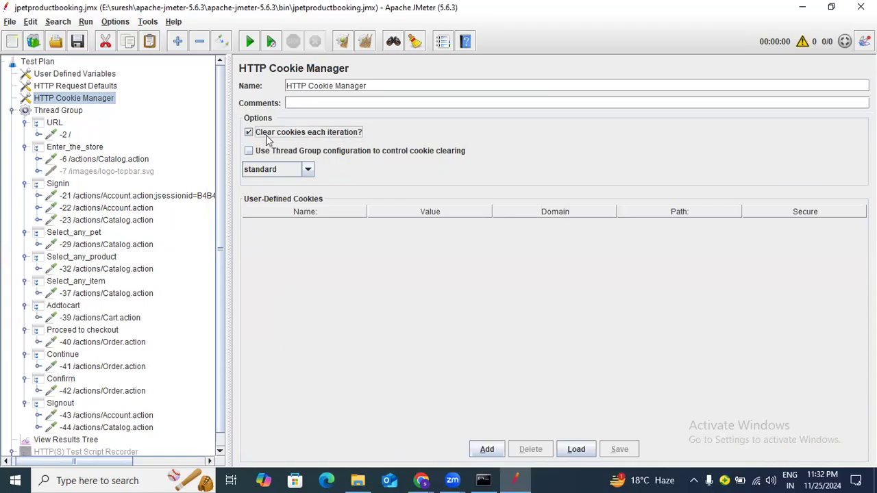
Add an HTTP Cache Manager to the Test Plan and place it between the HTTP Cookie Manager and the Thread Group
click(40, 63)
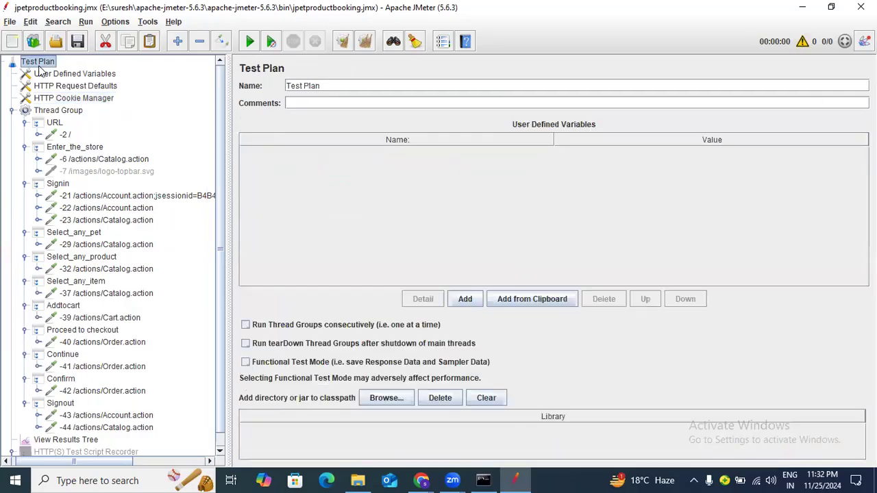
right_click(40, 65)
mouse_move(144, 75)
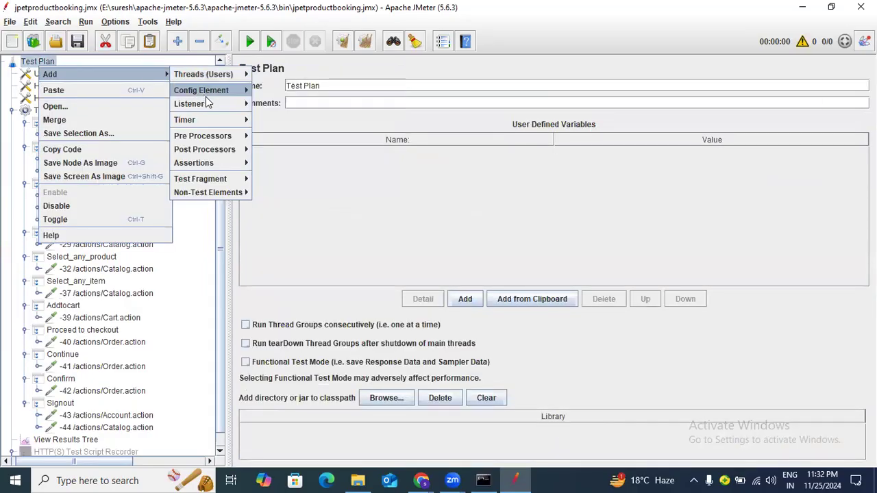
mouse_move(221, 90)
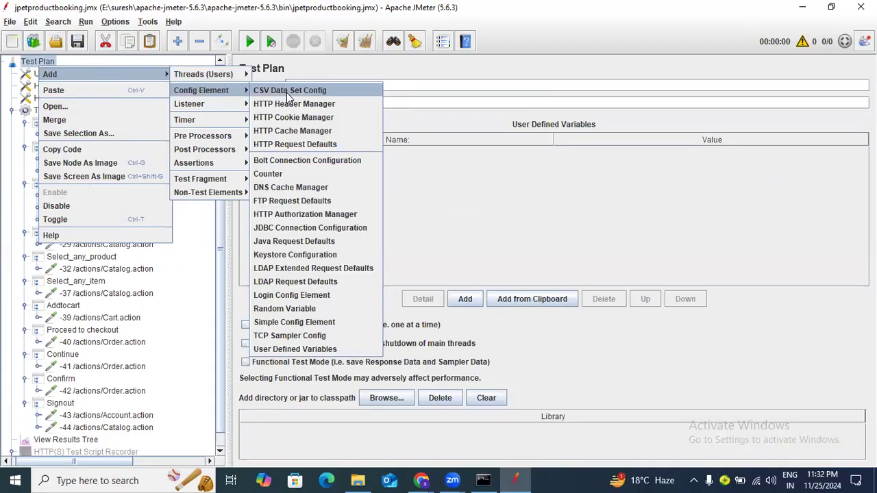
click(294, 131)
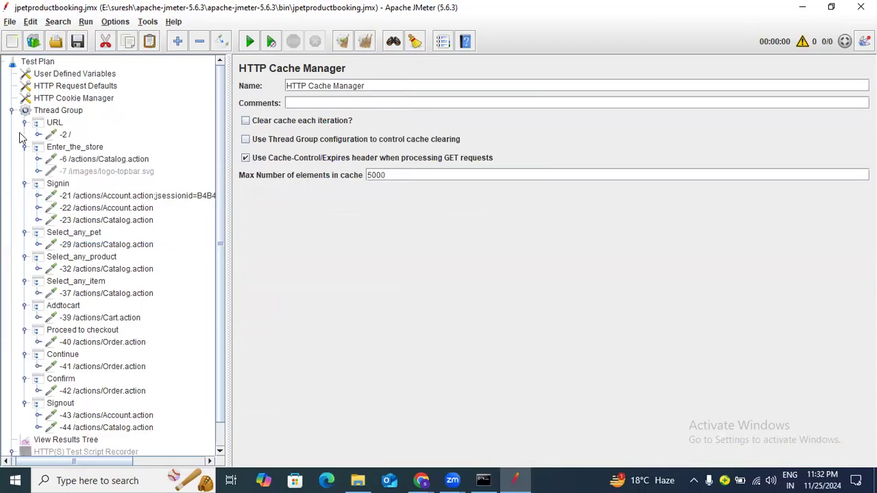
click(12, 111)
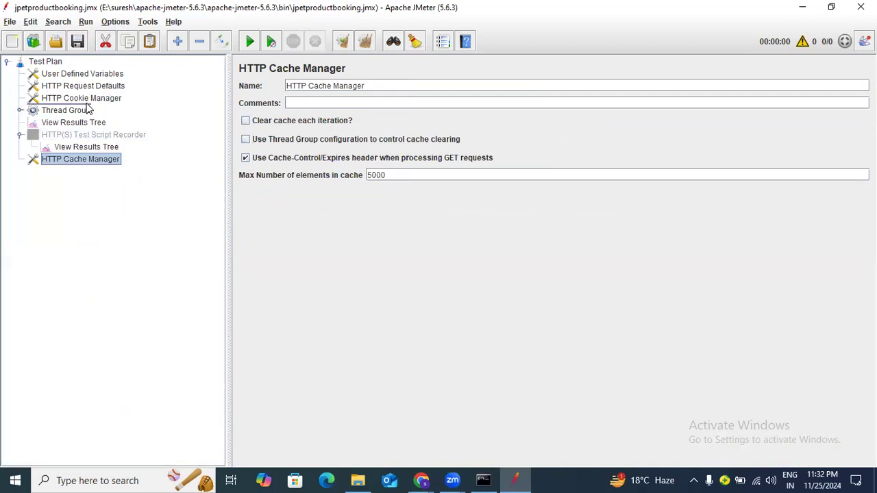
drag(87, 109, 89, 110)
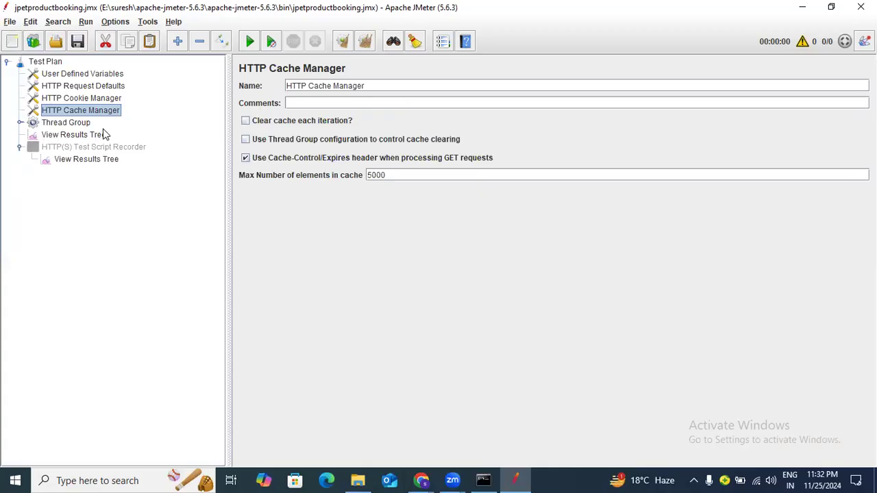
Set the HTTP Cache Manager to clear the cache each iteration and recheck the cookie and cache manager settings
click(275, 124)
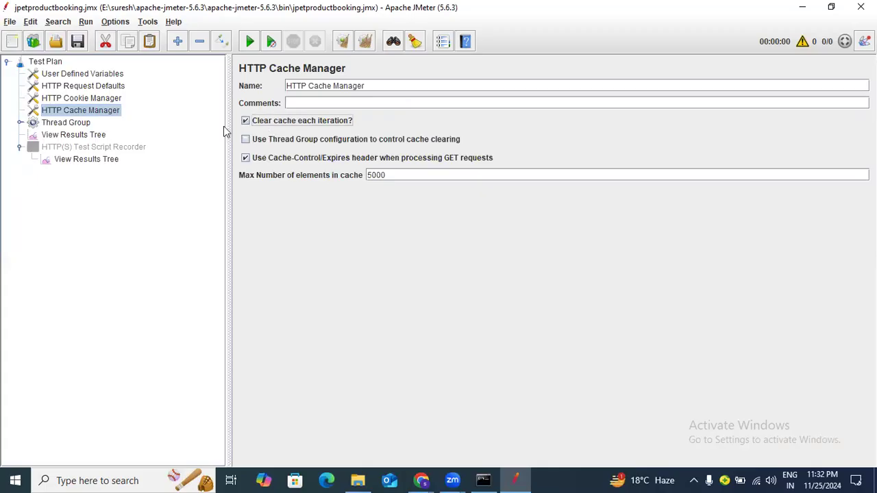
click(105, 99)
click(105, 112)
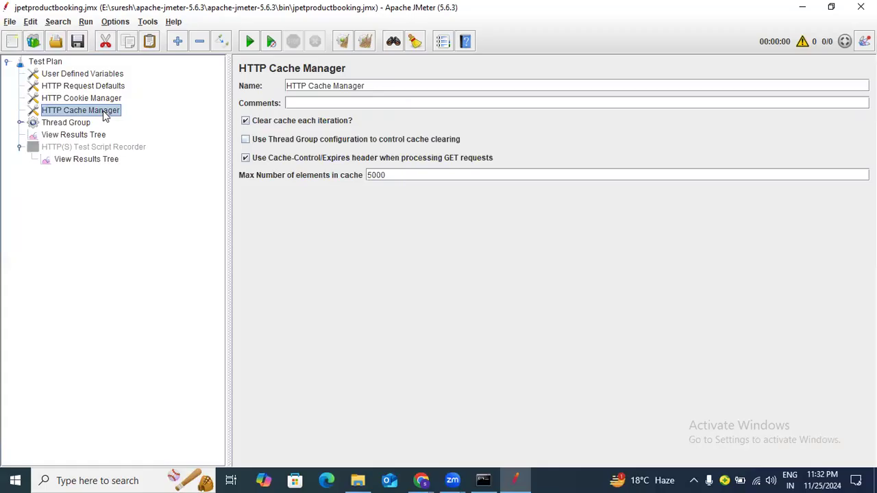
Collapse every transaction controller in the Thread Group, from URL through Signout, so only the controller names are listed
click(19, 123)
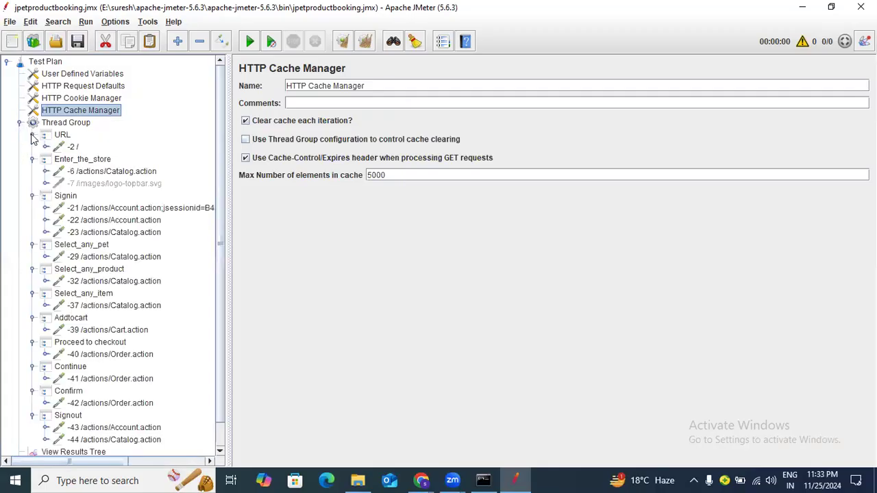
click(33, 135)
click(32, 148)
click(32, 159)
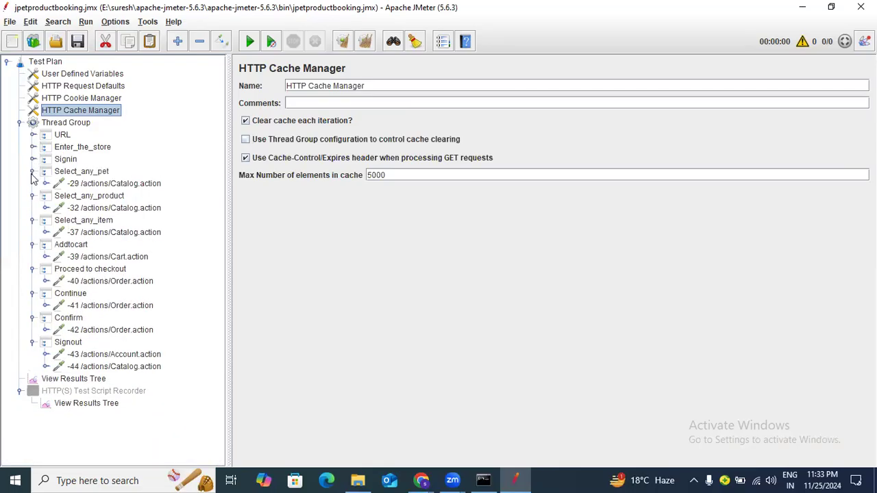
click(32, 171)
click(32, 184)
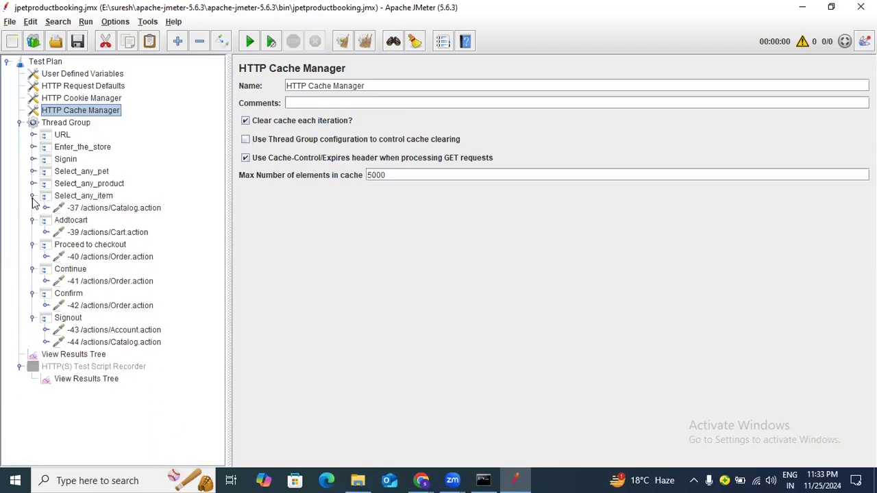
click(32, 196)
click(32, 208)
click(32, 221)
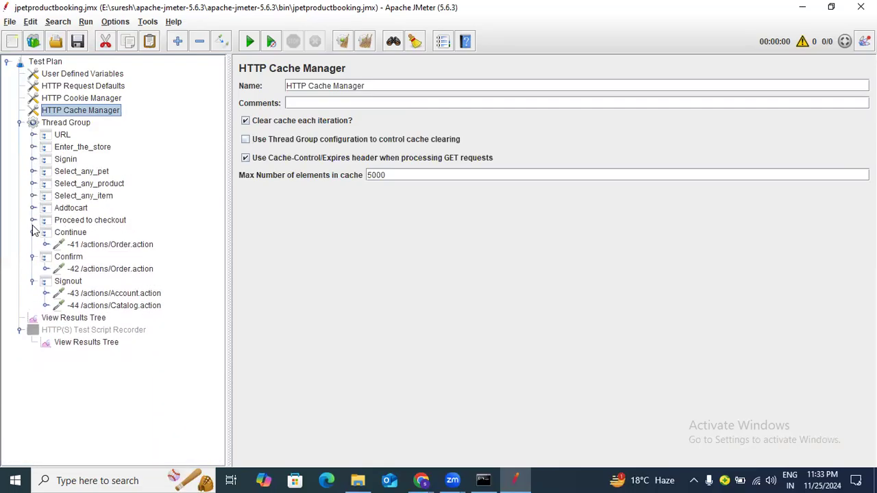
click(32, 232)
click(33, 245)
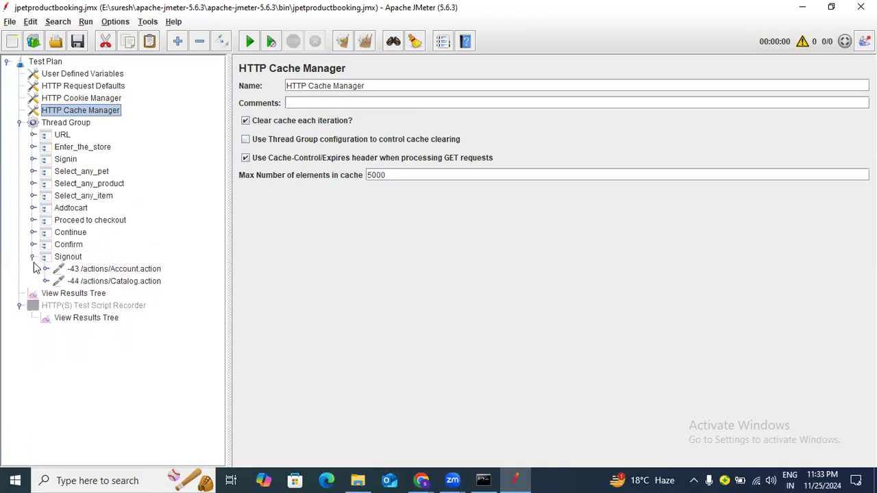
click(32, 257)
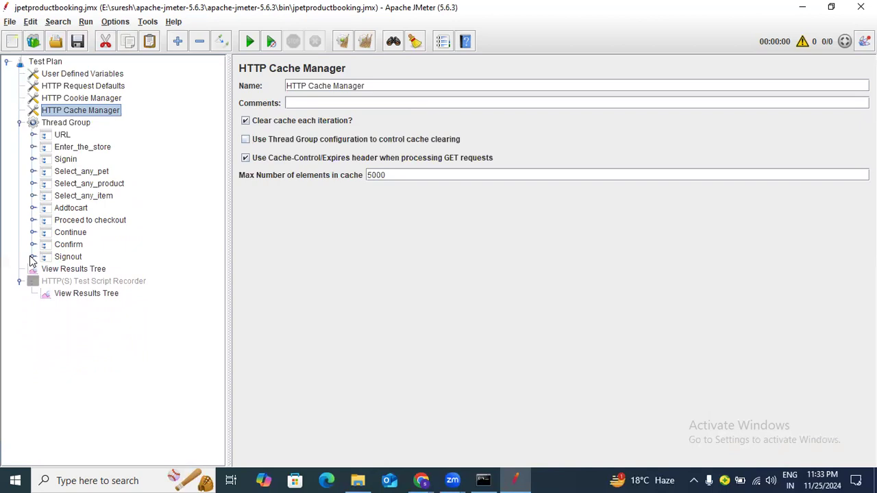
Run the test plan with the main View Results Tree open and inspect individual request and transaction results
click(74, 270)
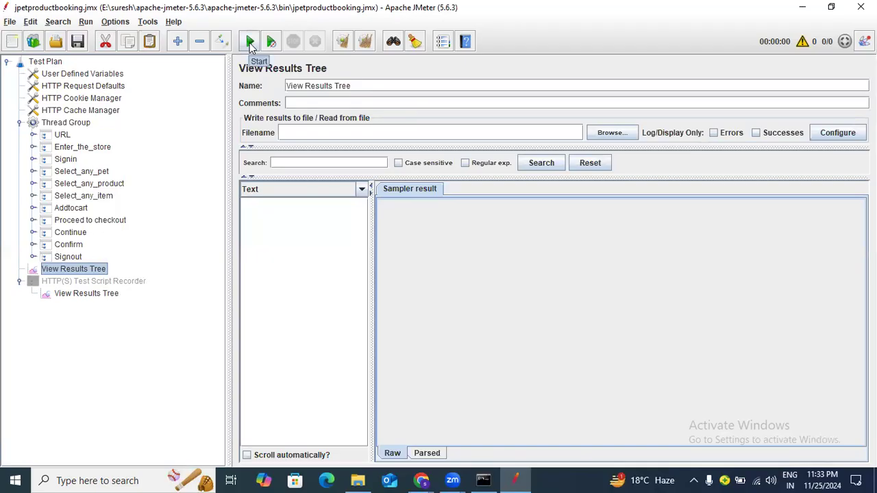
click(250, 43)
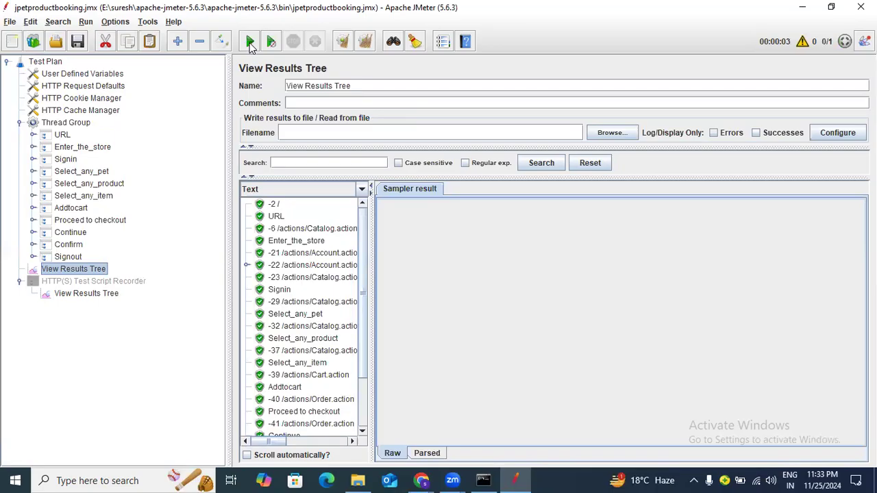
scroll(305, 266, down, 2)
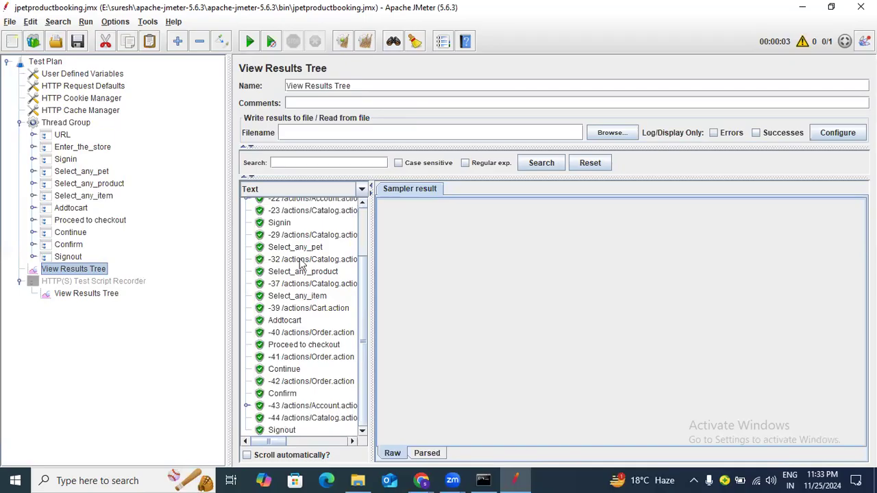
click(303, 261)
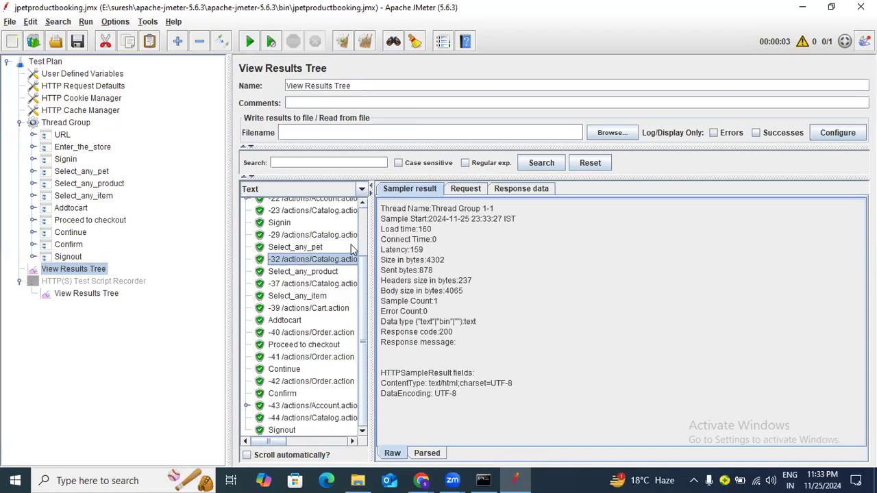
key(Up)
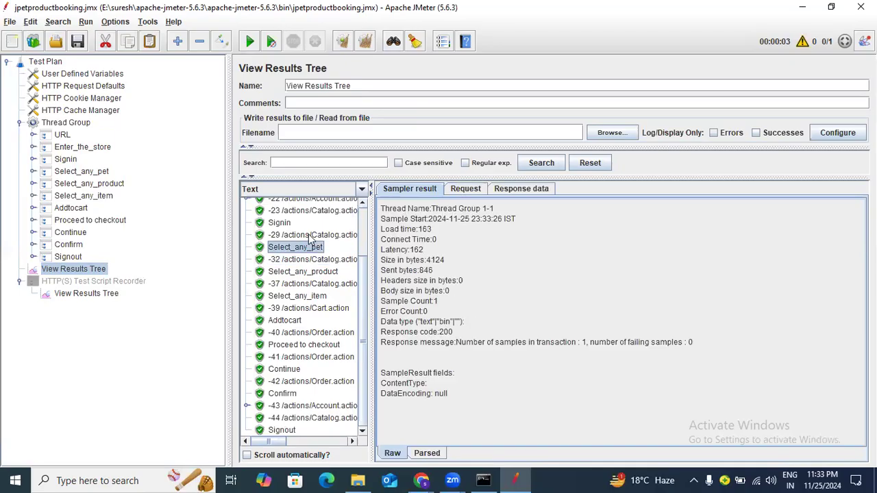
key(Up)
click(299, 320)
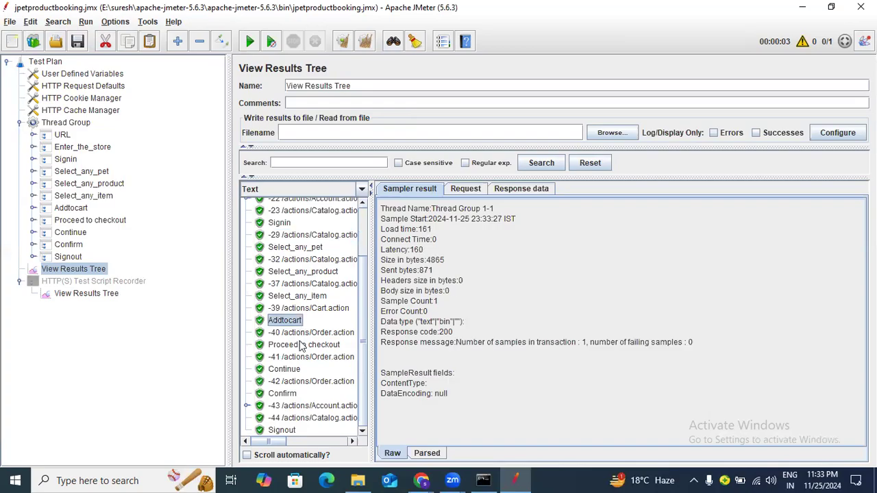
Enable Generate parent sample for the URL, Enter_the_store, Signin, Select_any_pet and Select_any_product controllers
click(62, 135)
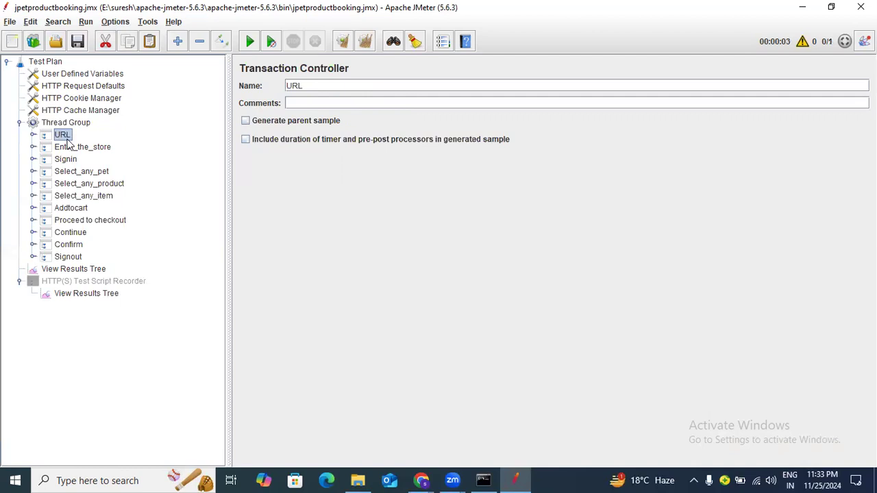
click(255, 122)
click(93, 149)
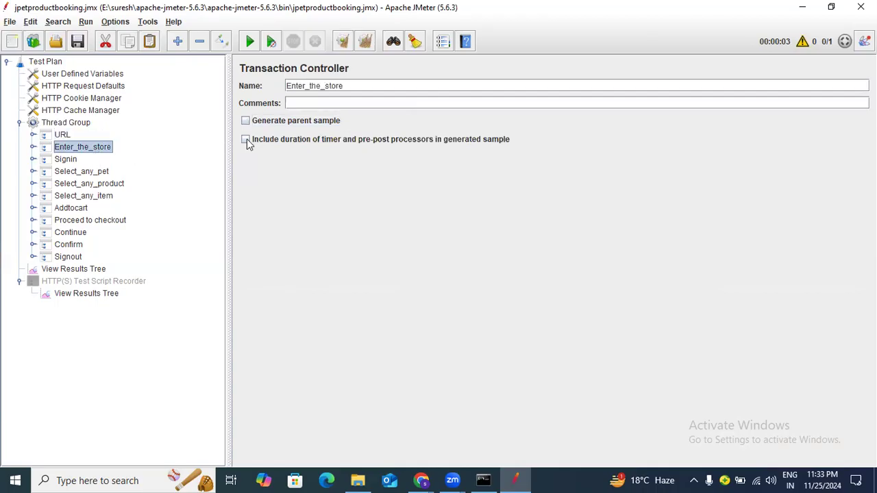
click(261, 123)
click(69, 161)
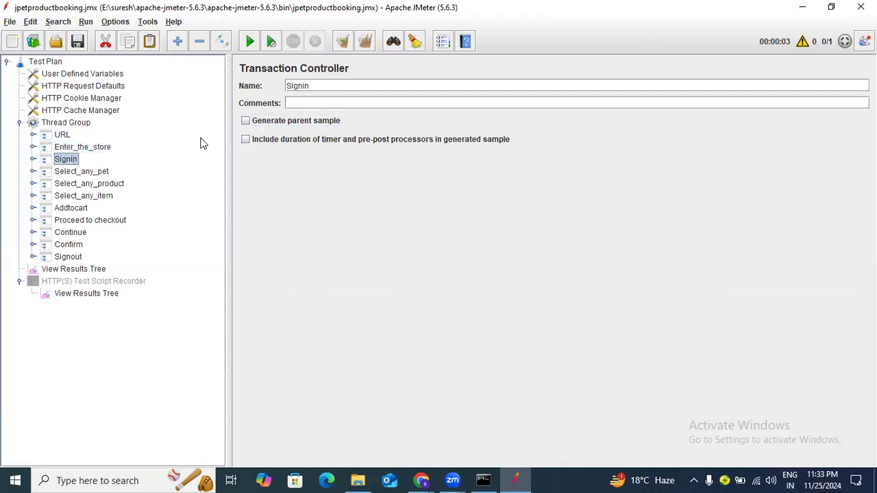
click(254, 123)
click(85, 172)
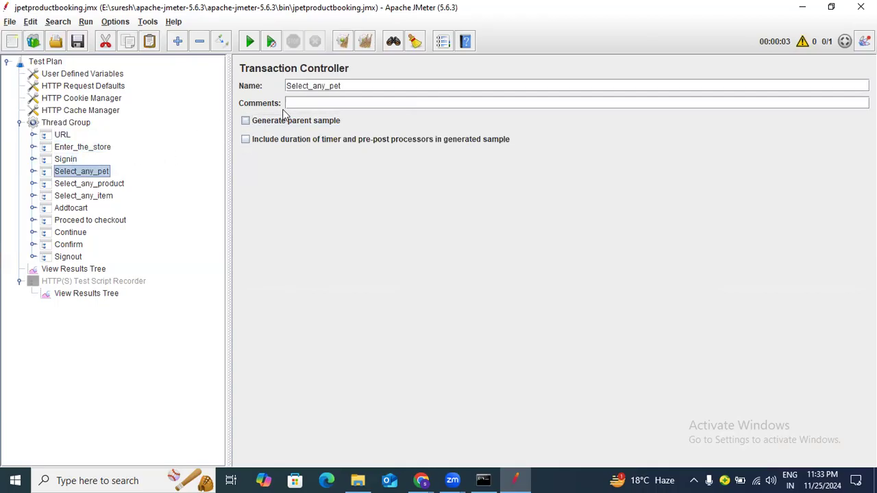
click(279, 123)
click(110, 183)
click(247, 122)
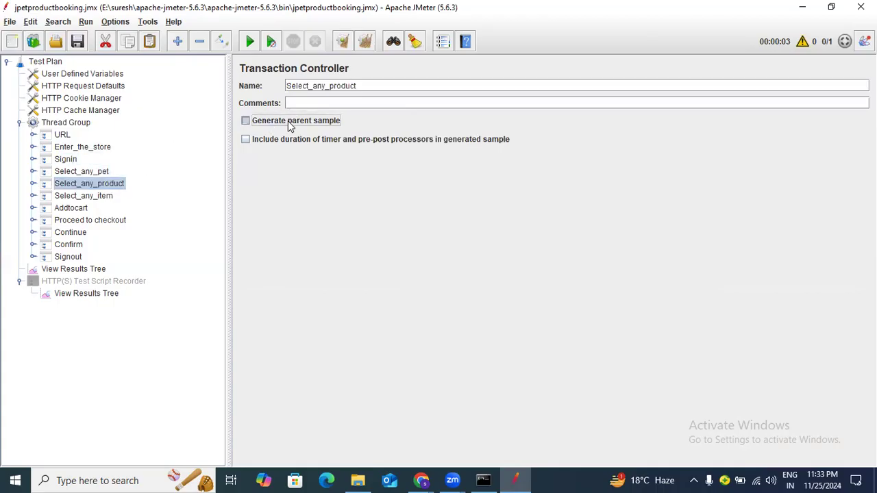
Enable Generate parent sample for the Select_any_item, Addtocart, Proceed to checkout, Continue, Confirm and Signout controllers
click(111, 197)
click(261, 123)
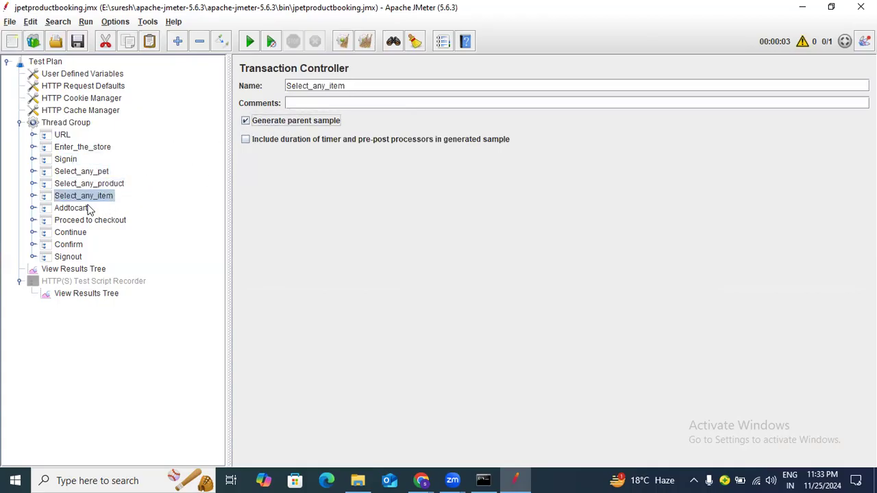
click(83, 209)
click(295, 123)
click(107, 220)
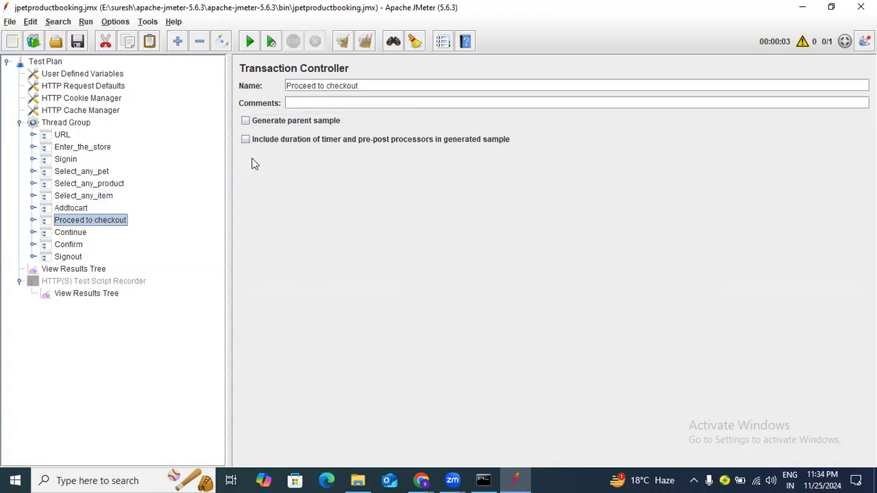
click(268, 124)
click(75, 233)
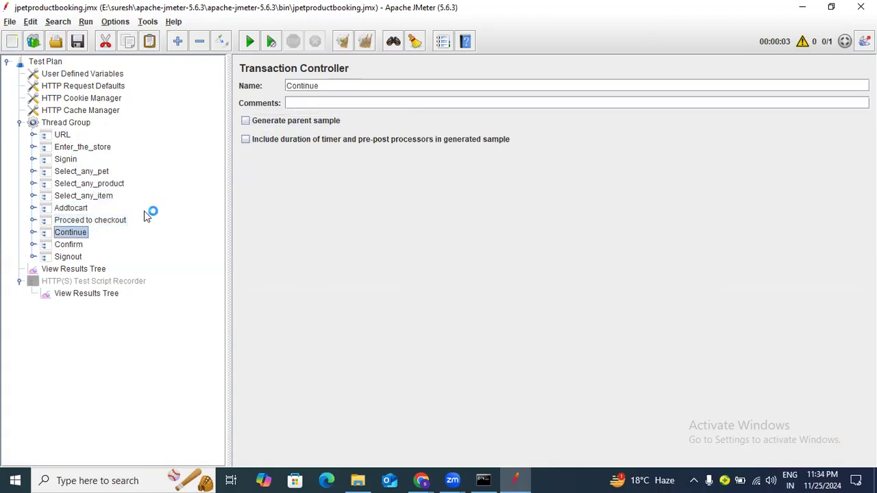
click(269, 124)
click(70, 245)
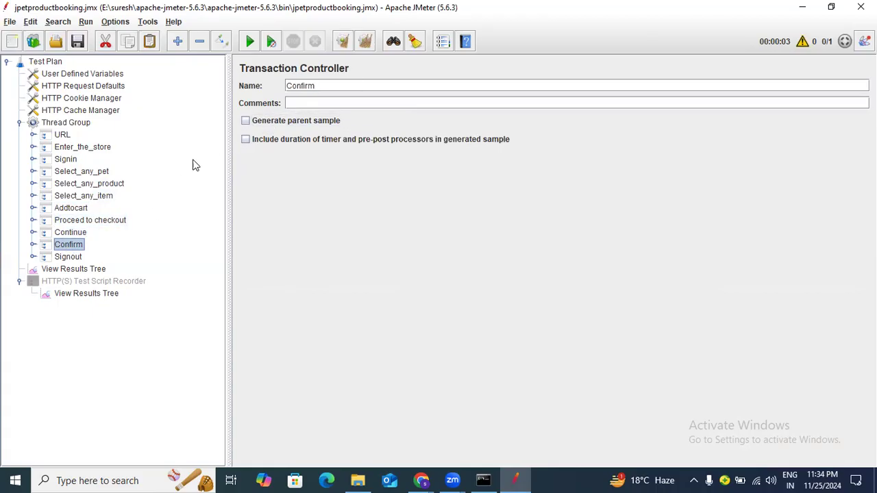
click(267, 122)
click(68, 257)
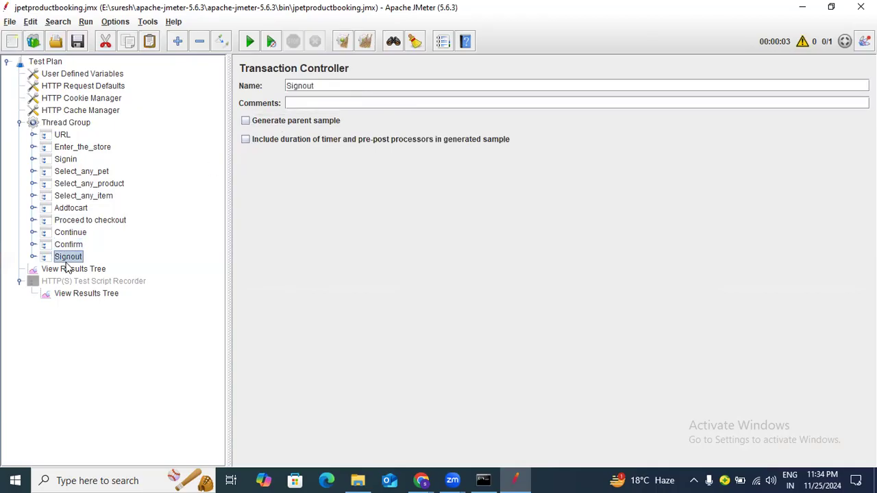
click(294, 121)
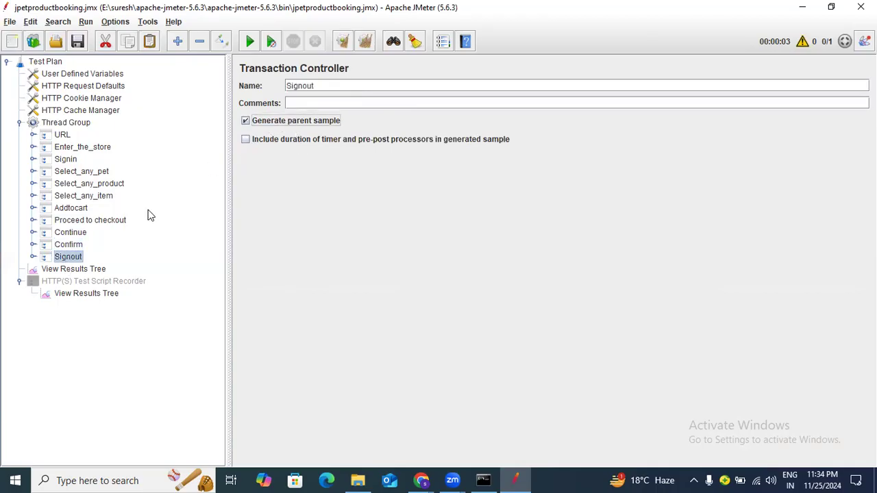
Clear the results in the main View Results Tree and run the test plan again
click(87, 271)
click(348, 41)
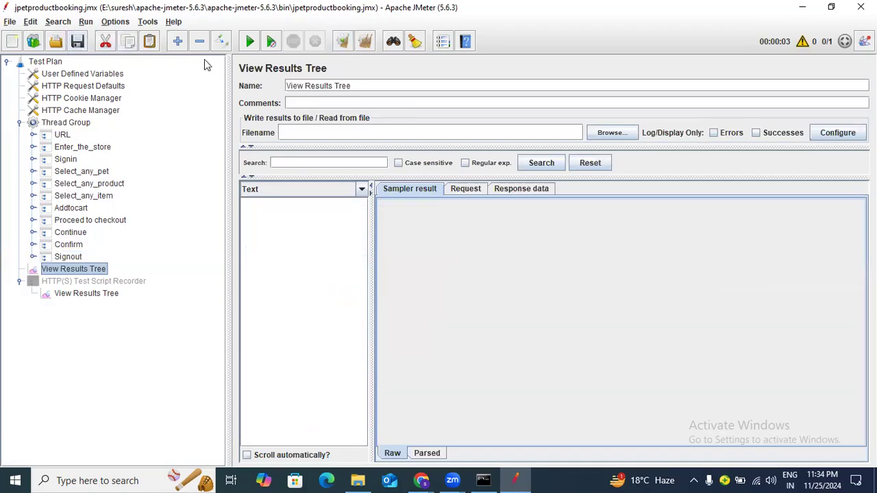
click(250, 42)
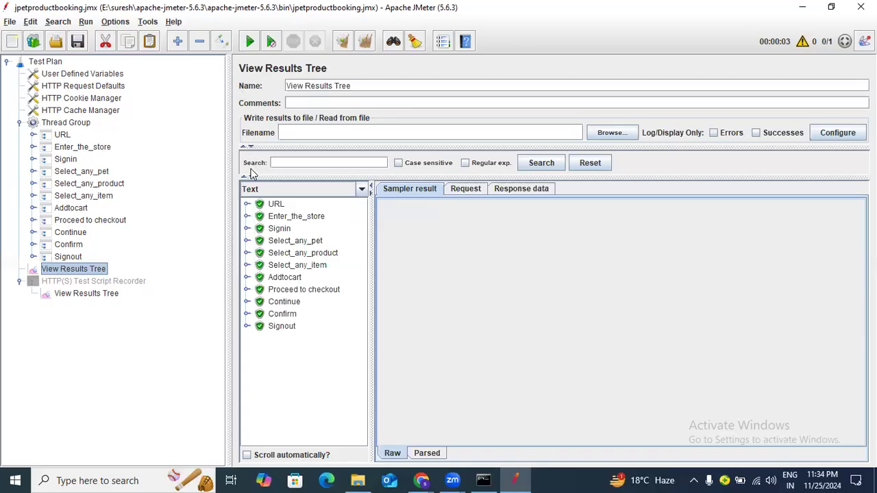
Expand the URL and Enter_the_store results and view the response body of the URL transaction's request
click(247, 204)
click(279, 217)
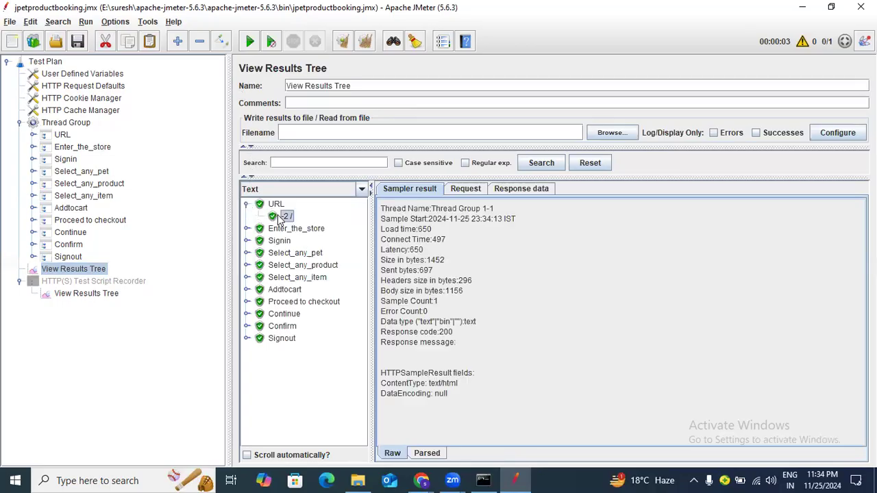
click(248, 229)
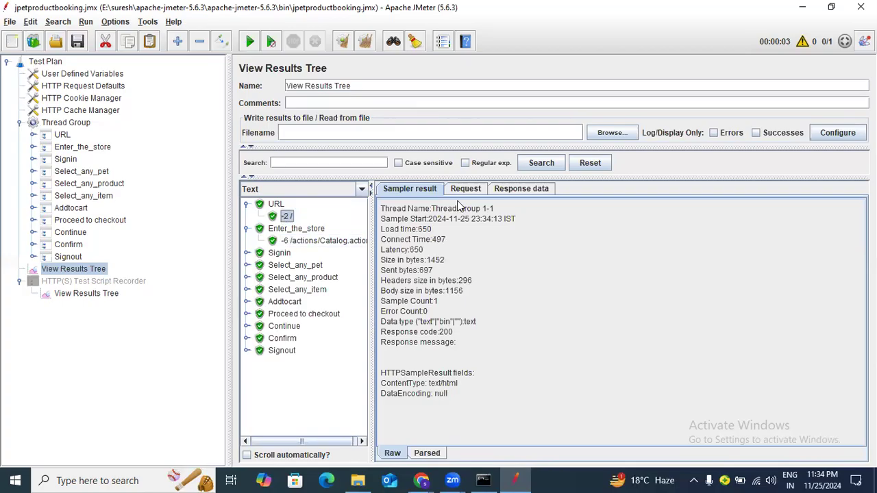
click(535, 191)
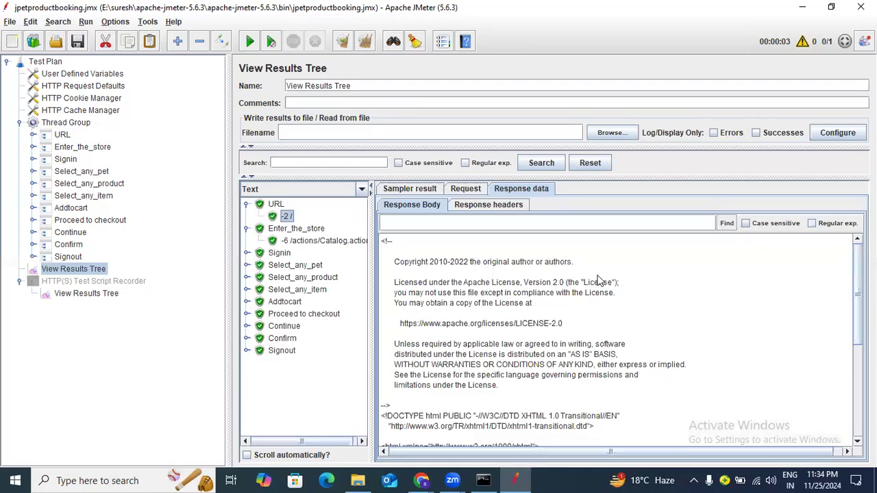
Compare the recorder's View Results Tree with the main one and review the Thread Group's thread properties
click(106, 294)
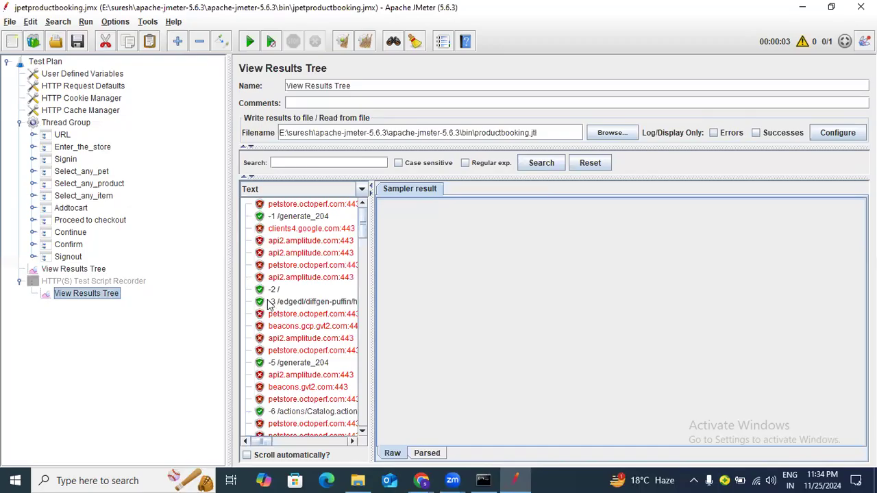
click(76, 268)
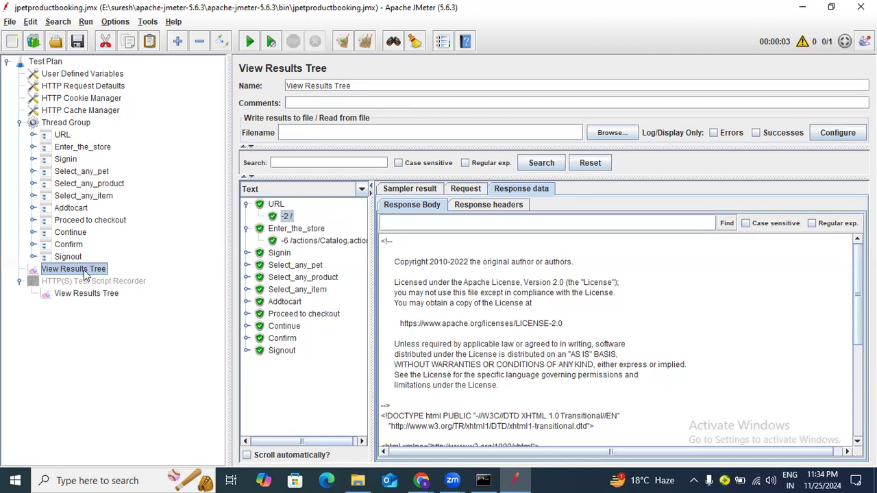
click(92, 293)
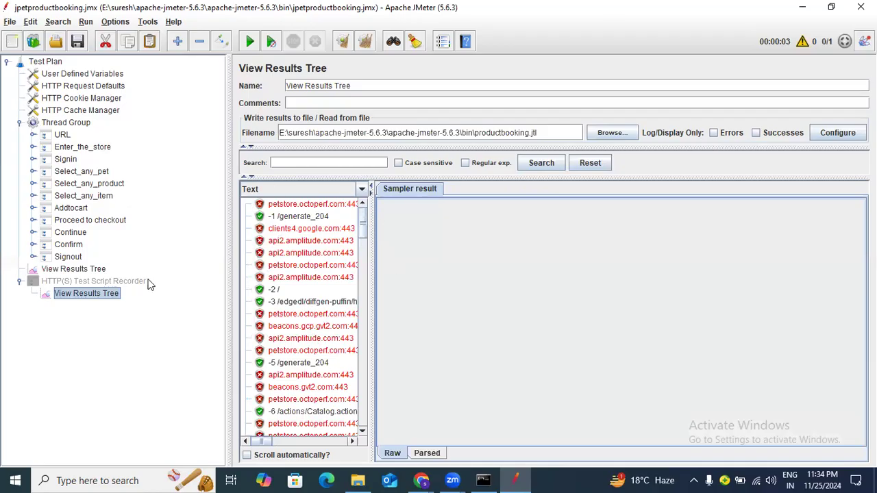
click(96, 270)
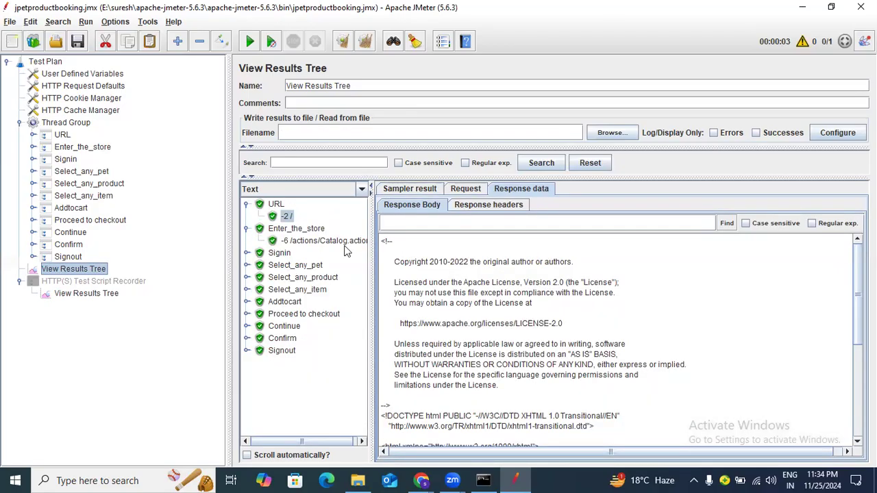
click(71, 125)
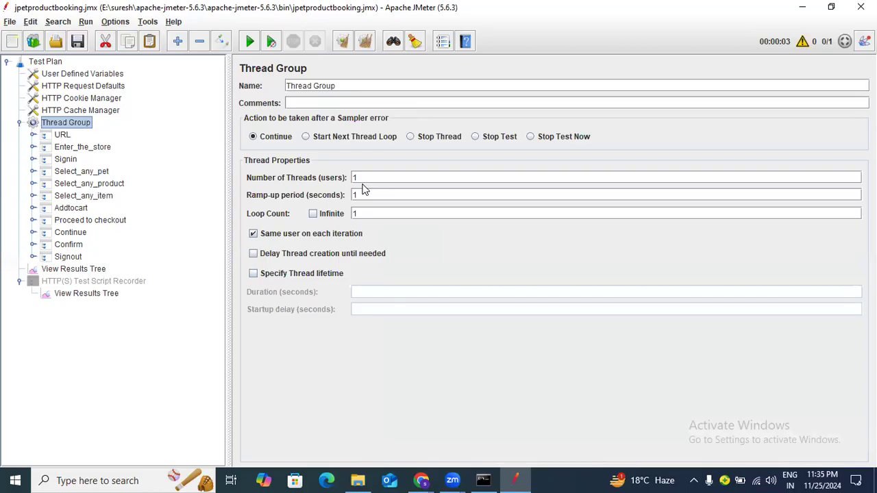
click(96, 271)
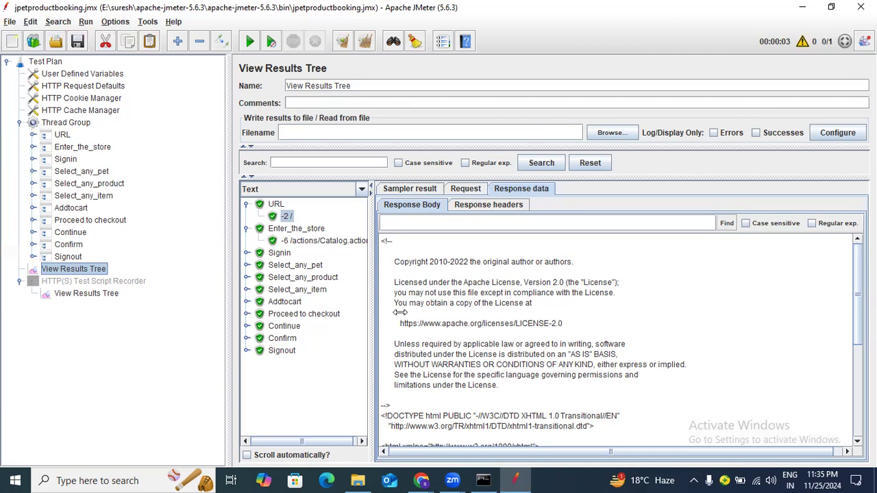
Compare the response body of the "-2 /" request in the recorder's View Results Tree with its replayed response
click(98, 293)
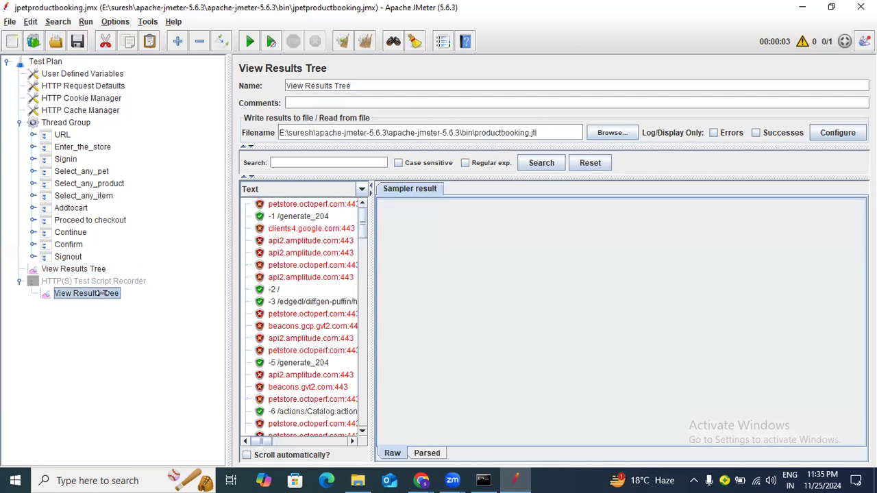
click(274, 289)
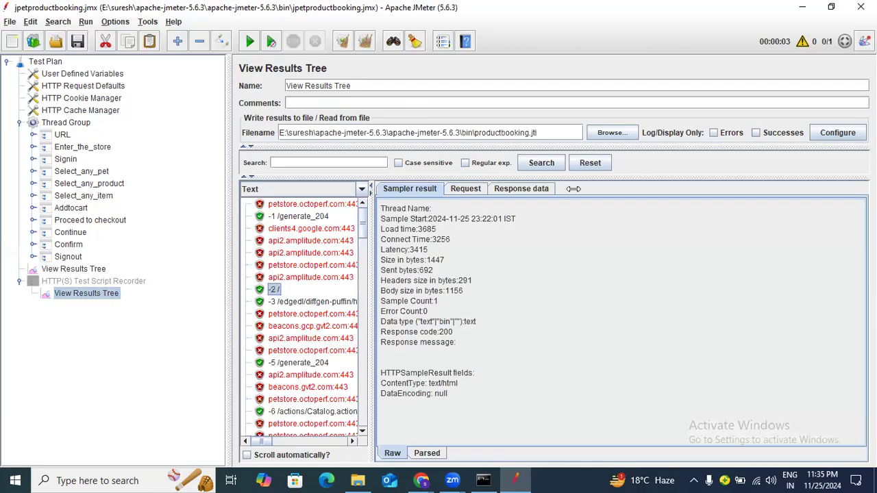
click(547, 188)
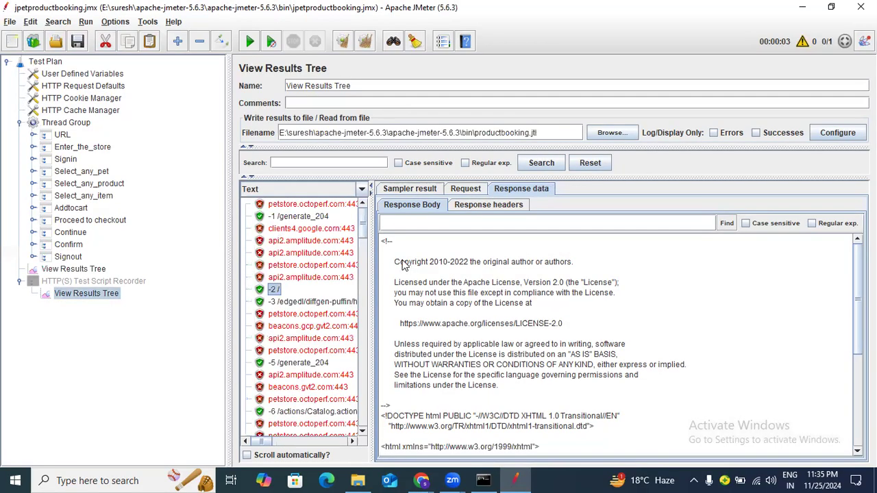
drag(395, 262, 617, 386)
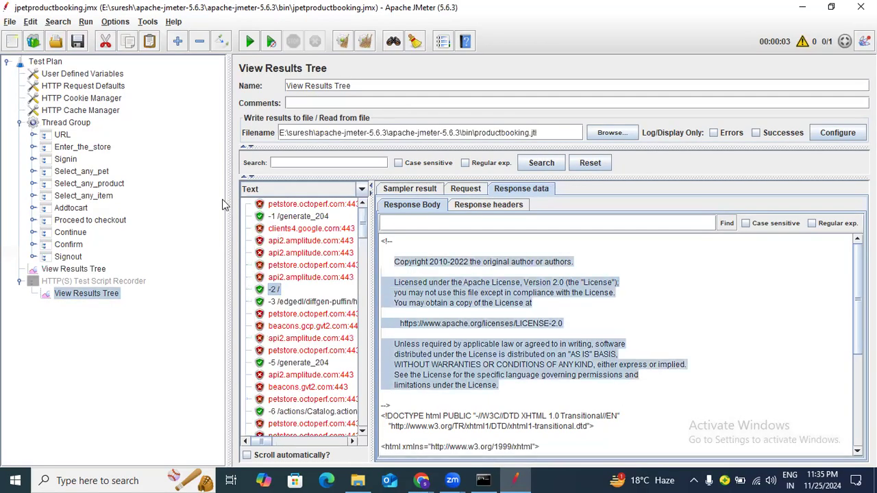
click(73, 268)
drag(390, 262, 671, 356)
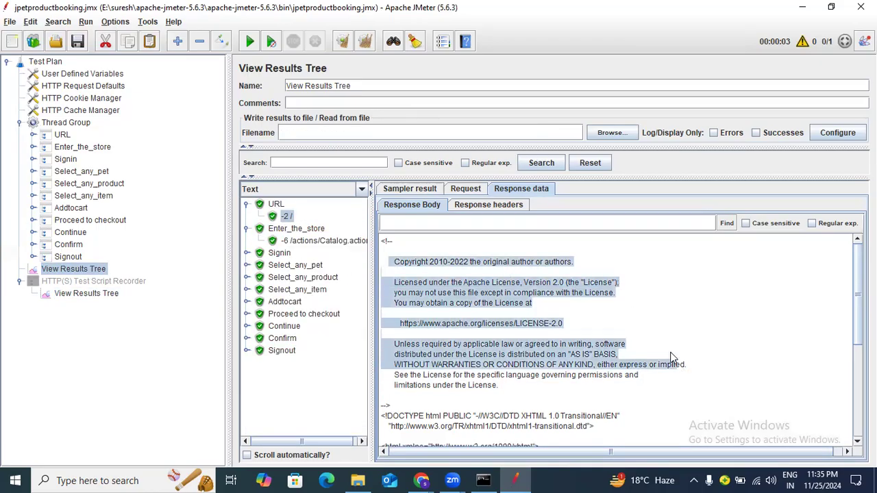
Switch the main results renderer to HTML and examine the rendered home page response
click(361, 190)
click(361, 190)
click(361, 190)
scroll(288, 240, down, 1)
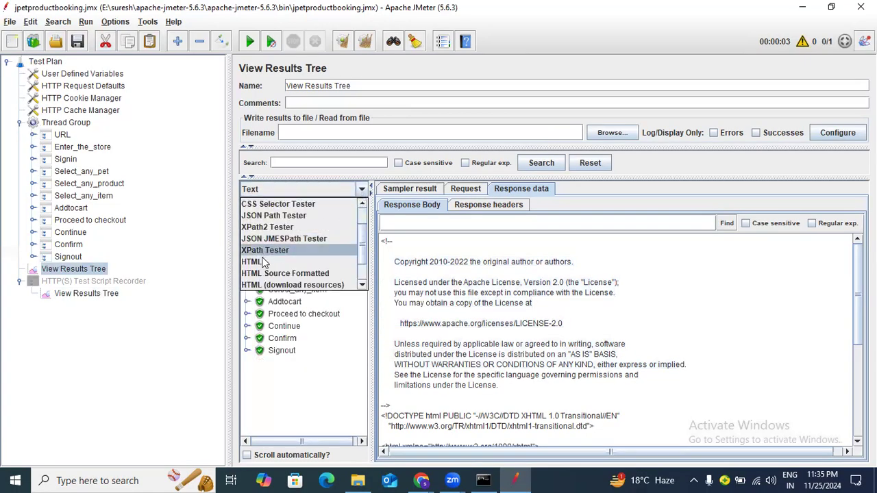
click(263, 262)
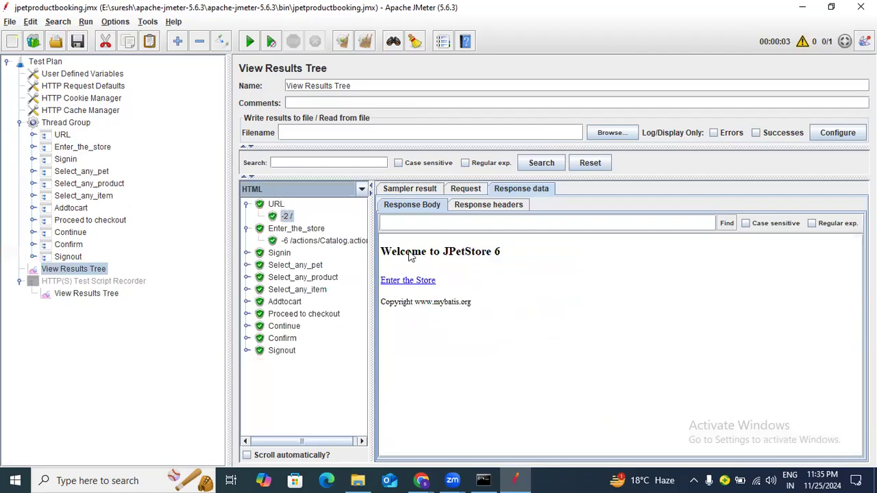
drag(381, 251, 543, 324)
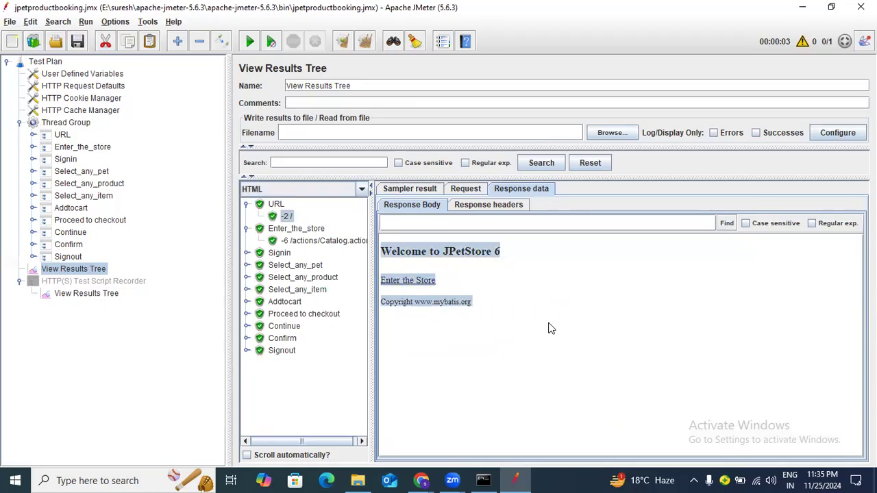
Examine the rendered responses of the Enter_the_store request and the Signin requests, including the sub-samples of request -22
click(331, 243)
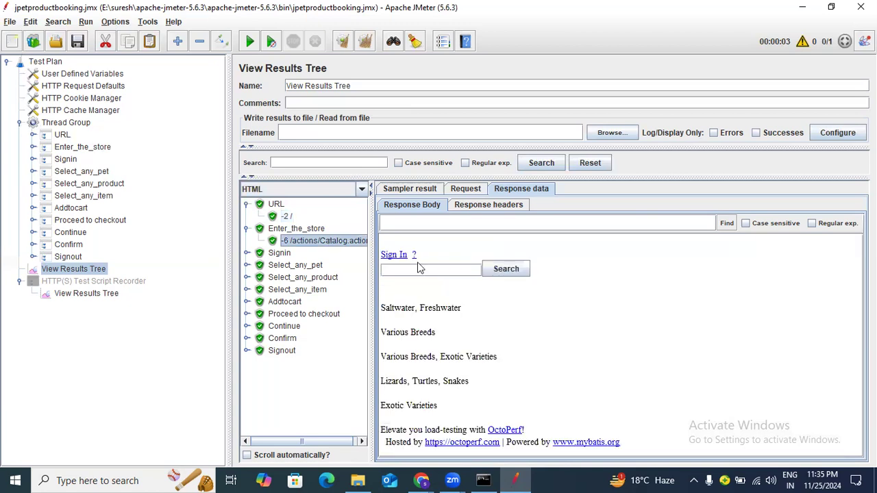
click(248, 253)
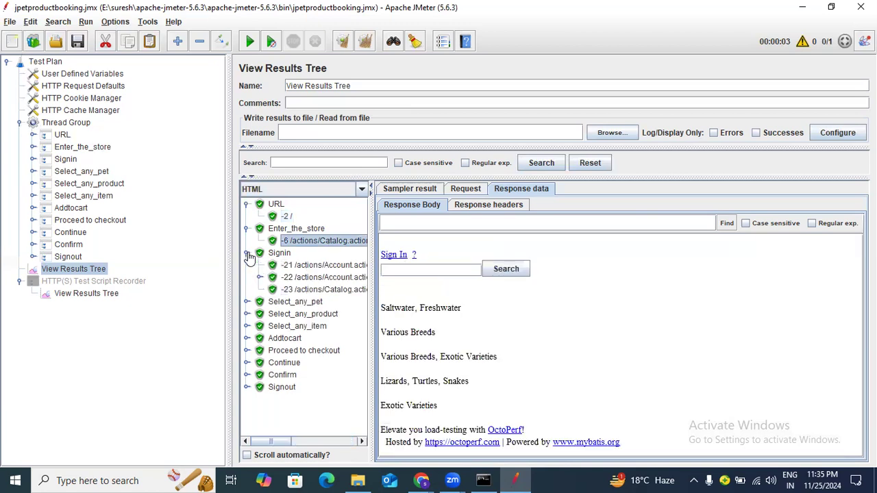
click(325, 266)
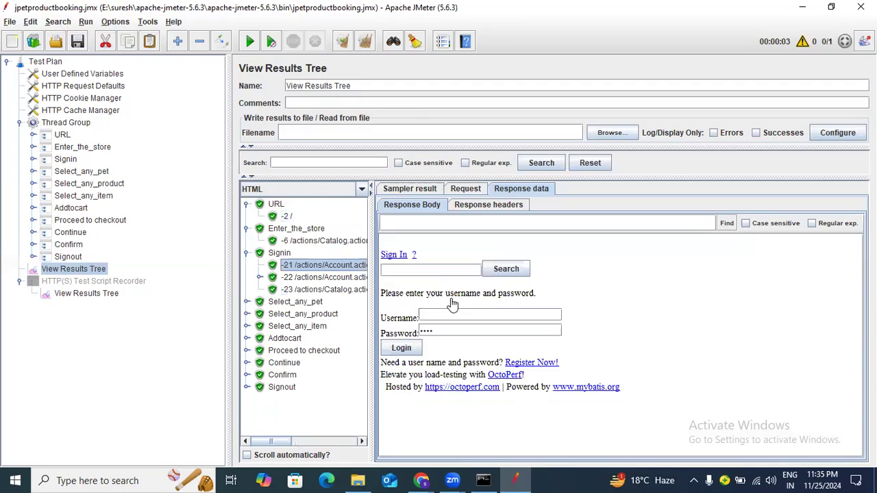
click(316, 277)
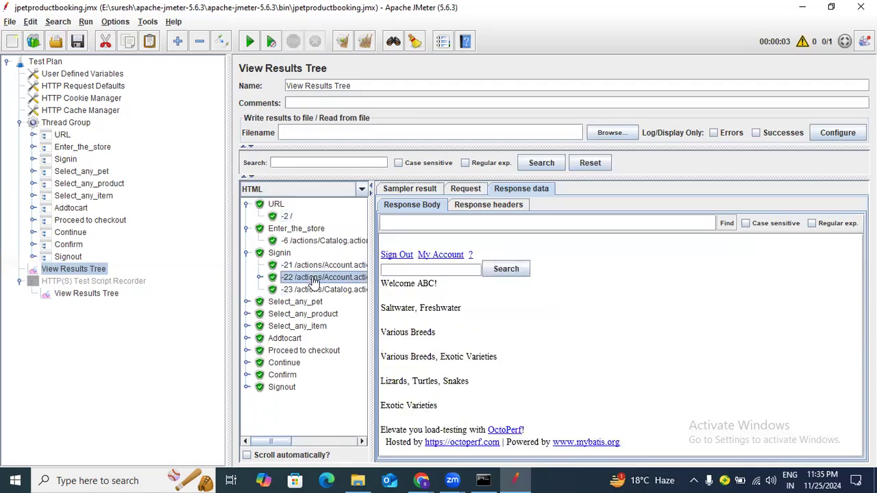
click(260, 278)
click(330, 290)
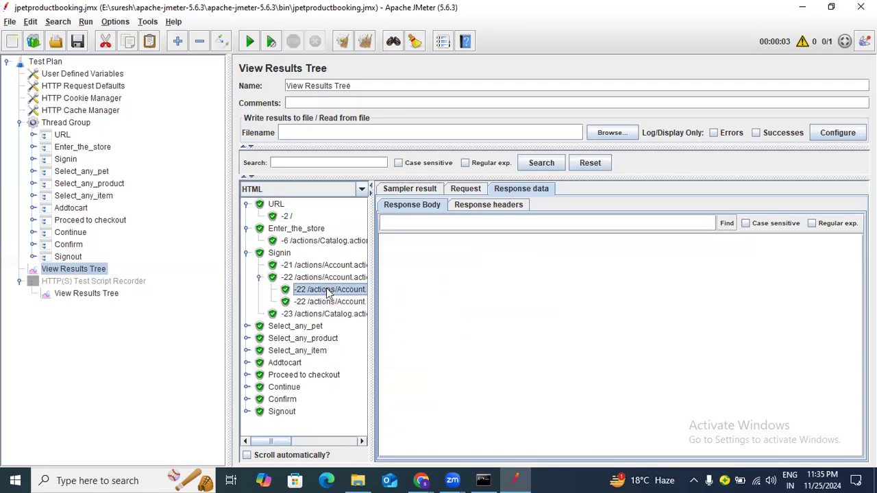
click(342, 302)
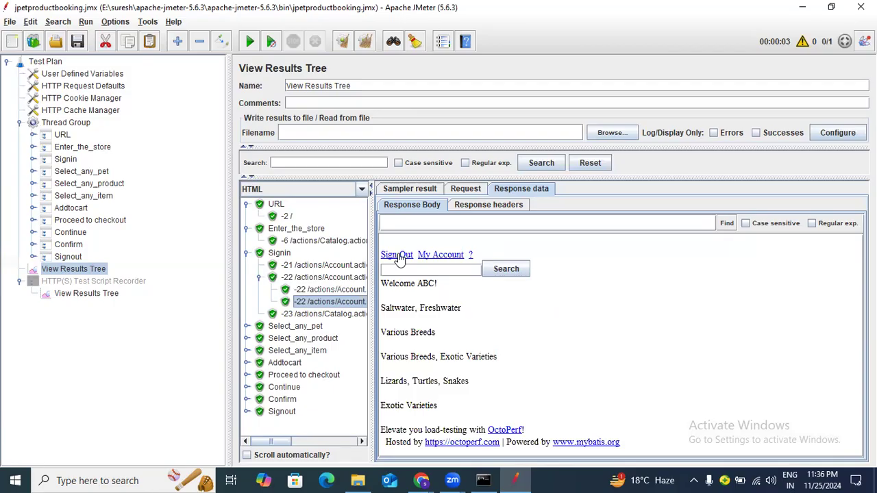
Expand Select_any_pet, Select_any_product and Select_any_item in the results and examine the rendered response of each request
click(247, 327)
click(313, 340)
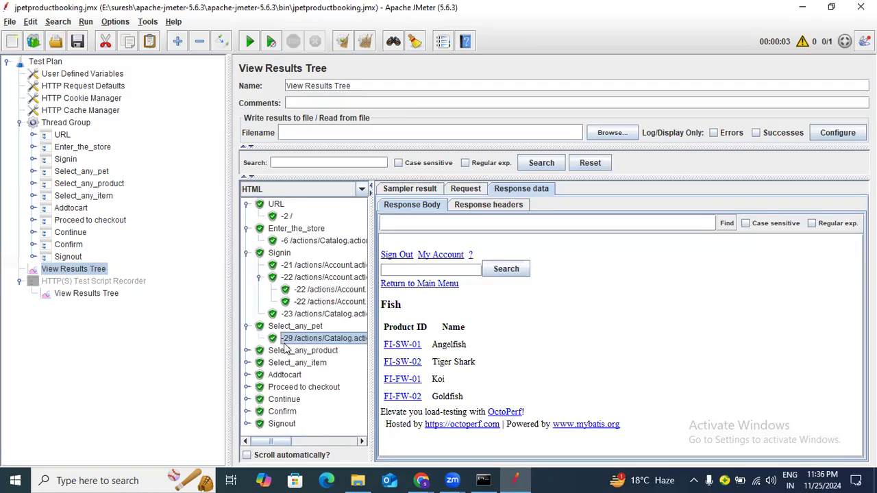
click(247, 351)
click(295, 363)
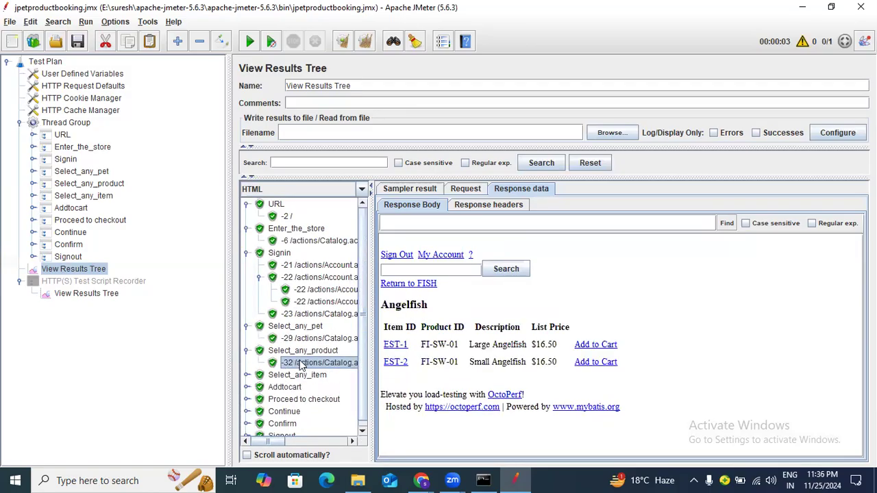
click(246, 374)
click(289, 376)
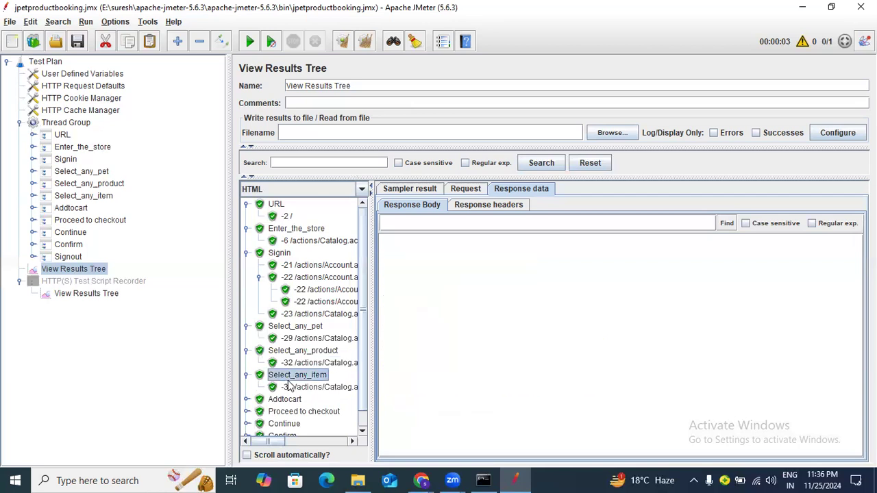
click(291, 388)
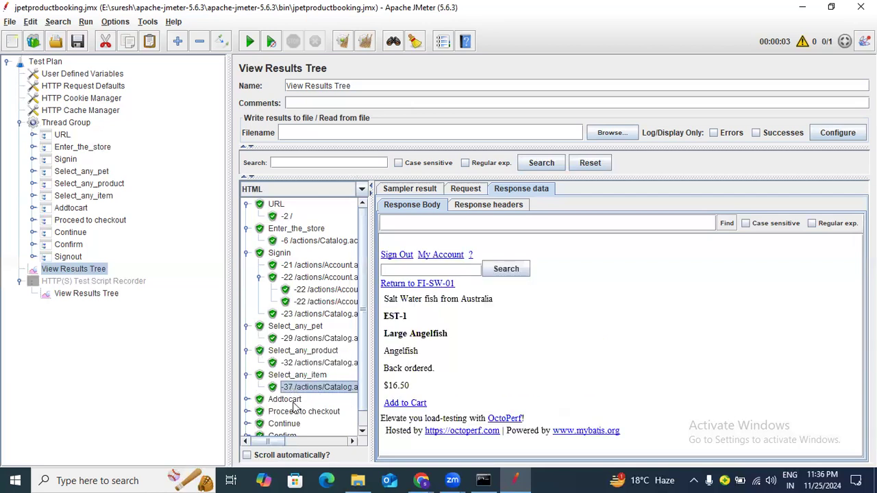
Expand Addtocart and Proceed to checkout in the results and examine the rendered response of each request
click(247, 400)
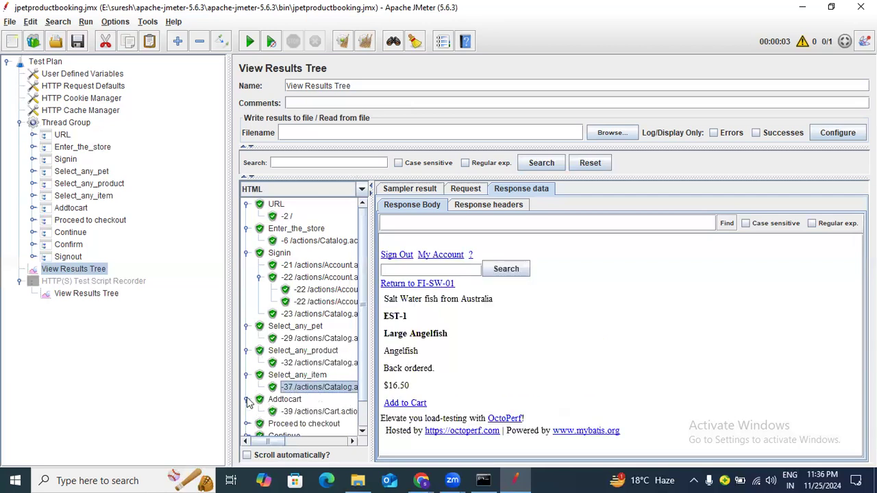
scroll(340, 370, down, 1)
click(304, 386)
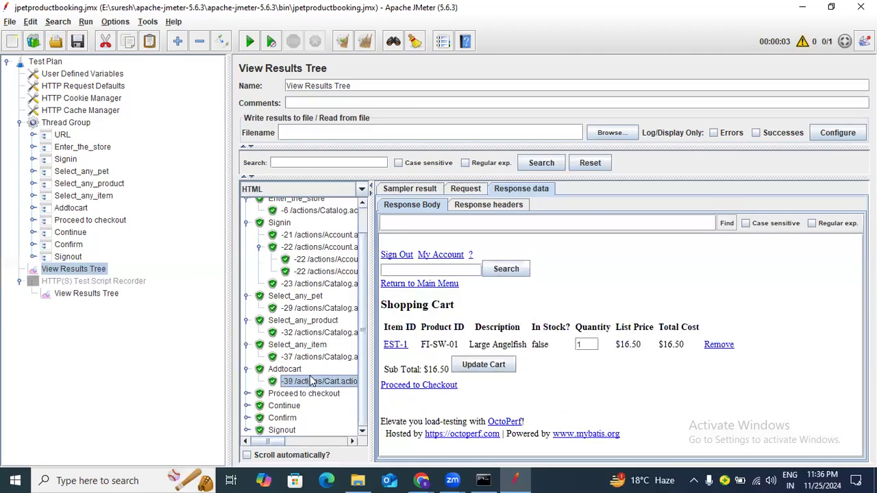
click(246, 395)
click(293, 406)
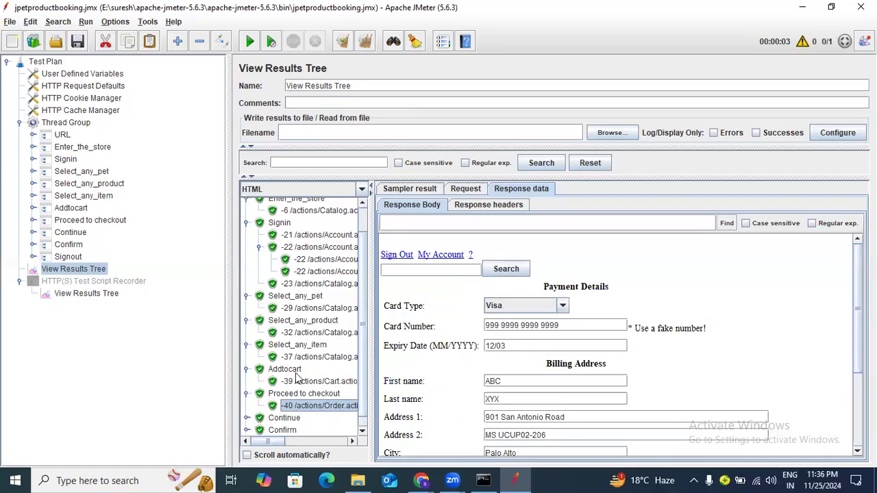
Examine the Card Type options in the rendered payment form of request -40, leaving Visa selected
click(562, 305)
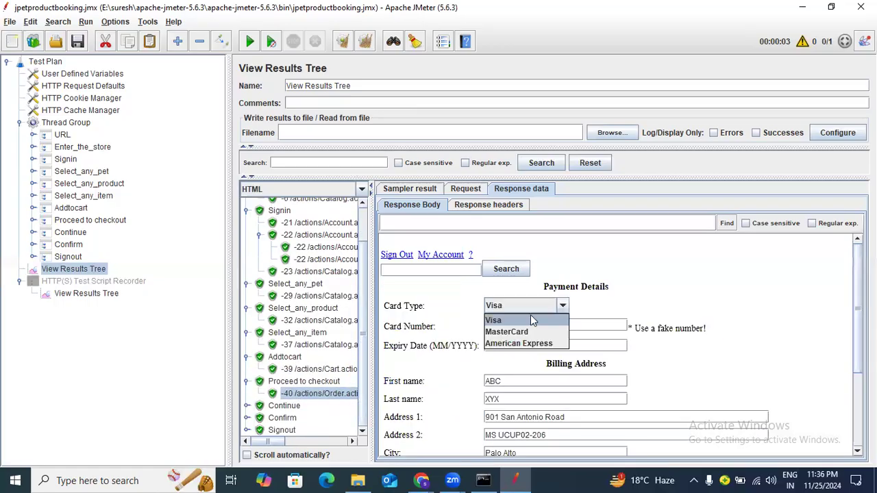
click(524, 330)
click(561, 305)
click(538, 319)
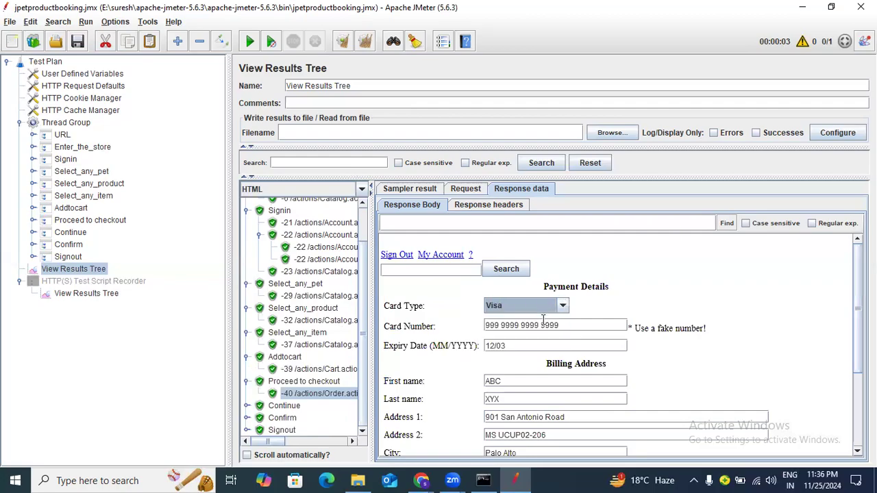
click(562, 306)
click(531, 319)
click(562, 306)
click(520, 343)
click(562, 305)
click(519, 321)
Set the username parameter of the -22 /actions/Account.action request under Signin to the invalid value j2eeee
click(68, 163)
click(33, 159)
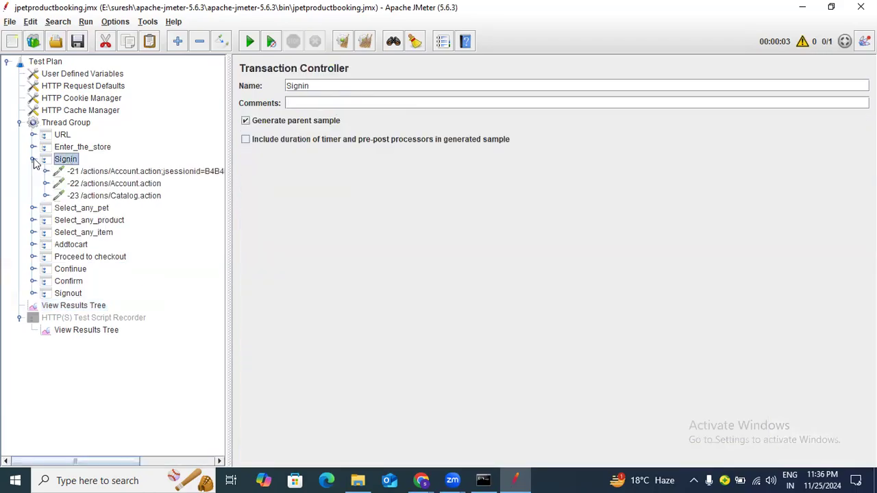
click(87, 172)
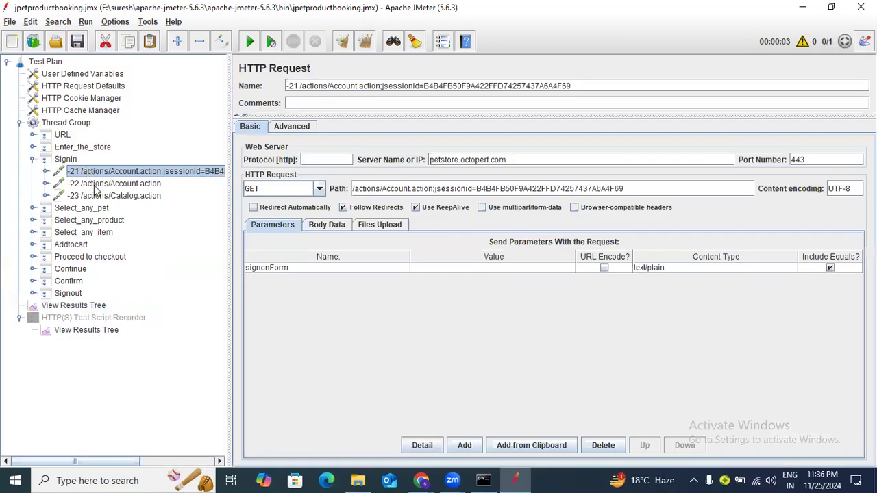
click(95, 185)
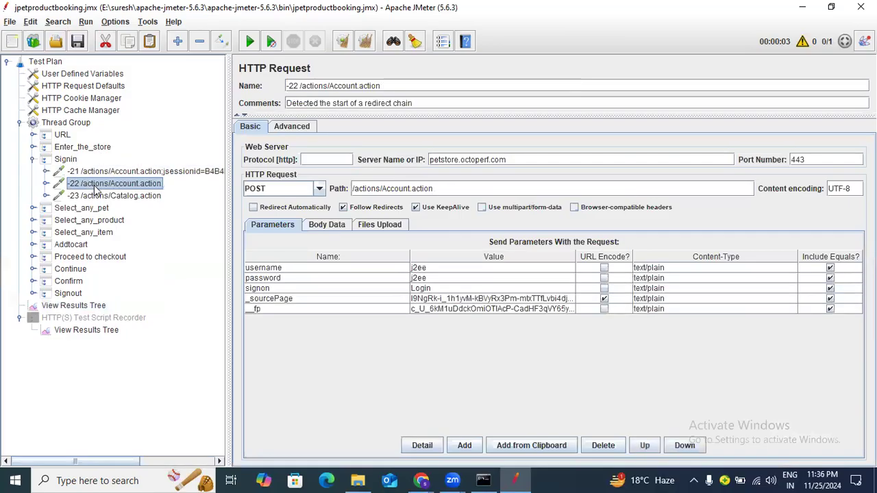
click(420, 268)
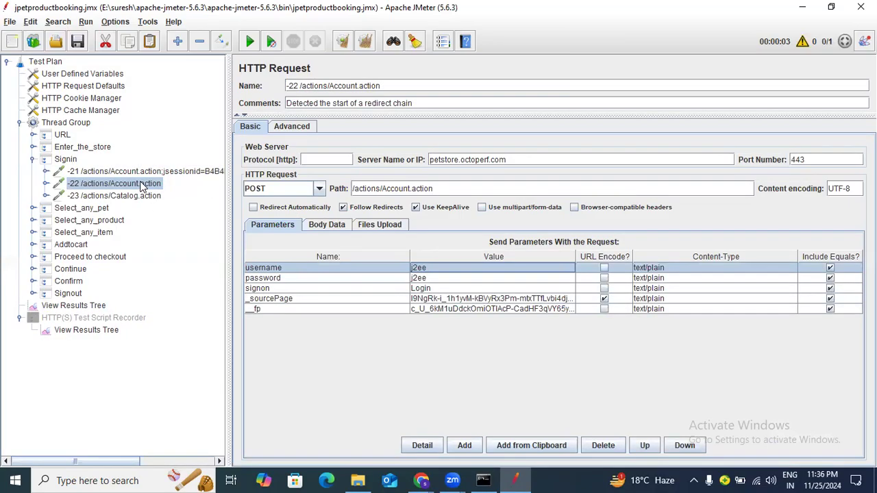
double_click(430, 269)
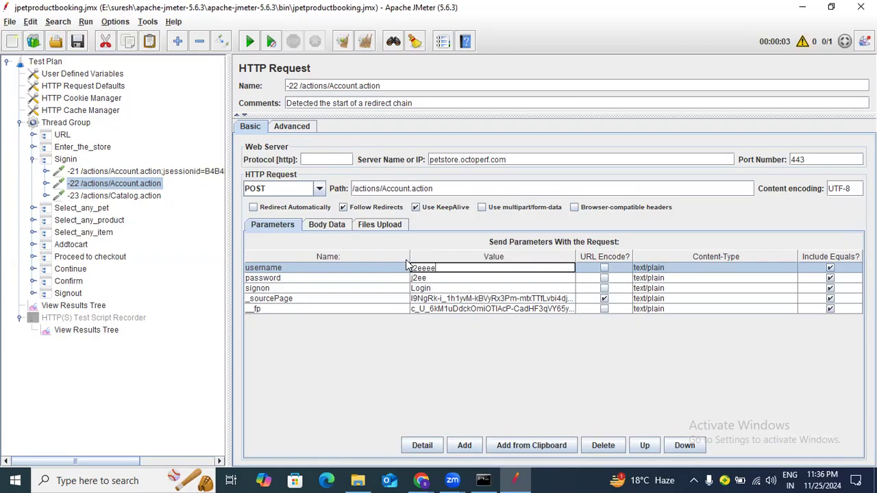
drag(446, 269, 404, 273)
Clear the results in the main View Results Tree and run the test plan again
click(88, 310)
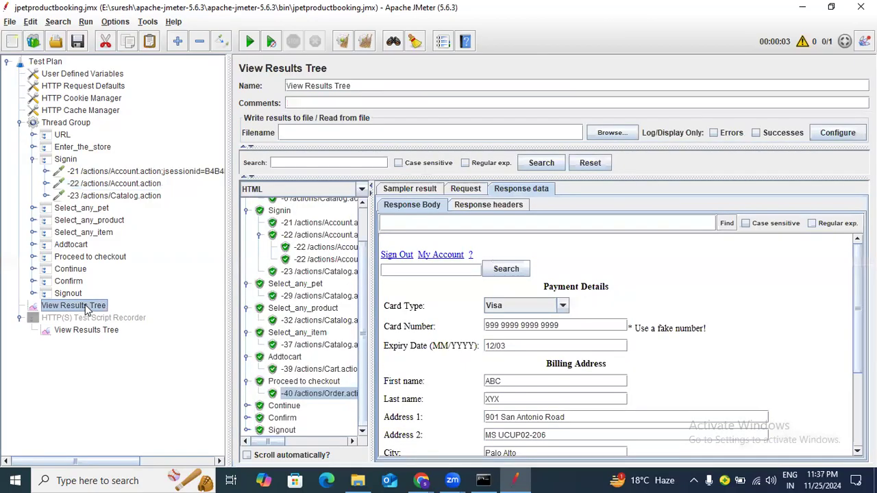
click(342, 42)
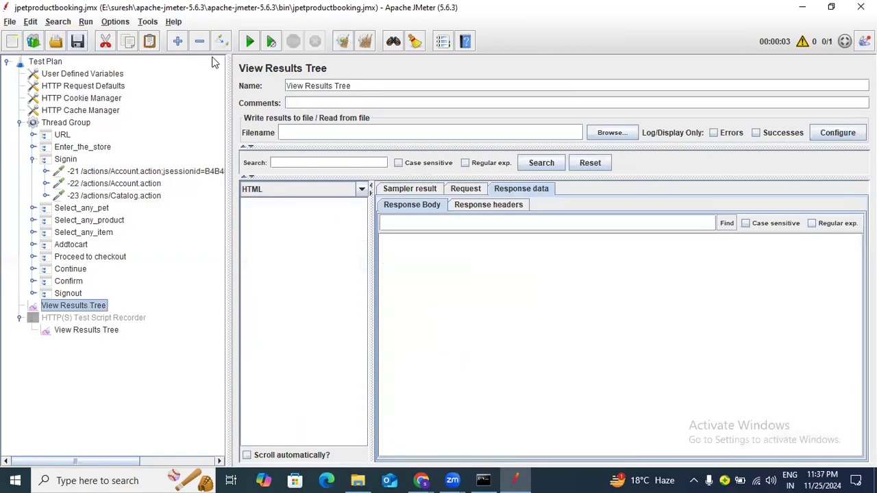
click(250, 42)
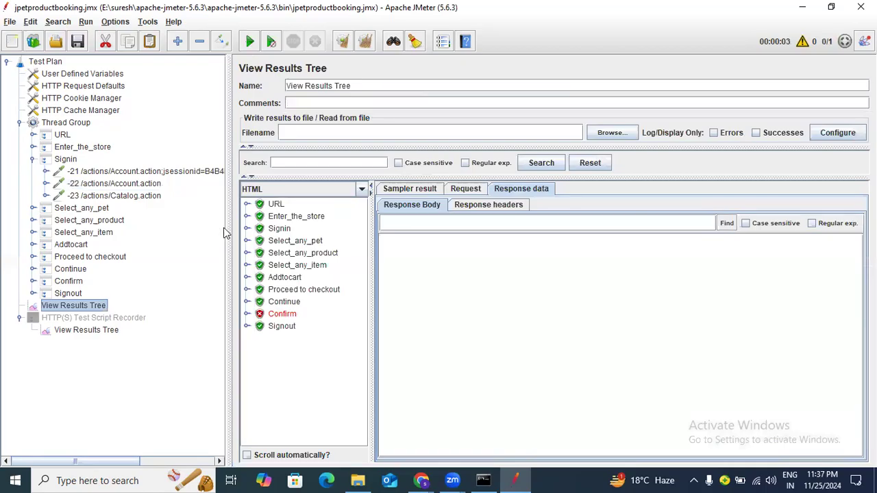
Expand Signin in the new results and examine the rendered responses of requests -21 and -22 for the sign-on message
click(288, 217)
click(281, 228)
click(280, 241)
click(272, 252)
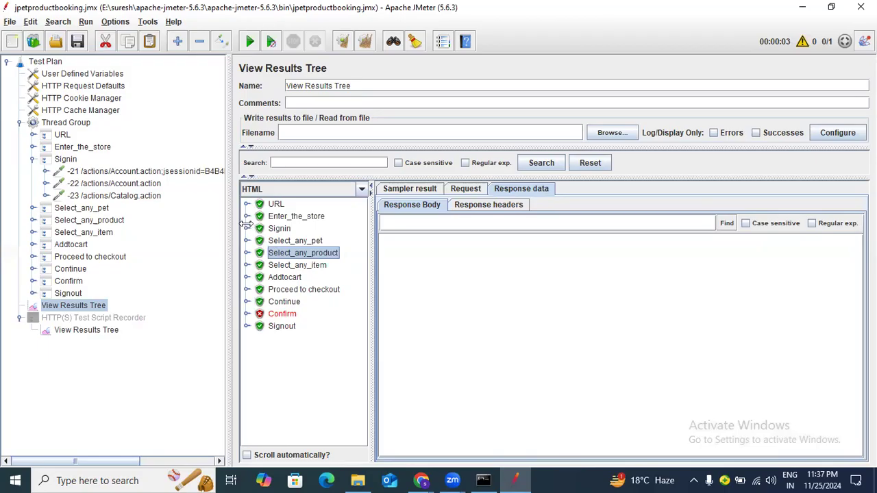
click(247, 228)
click(291, 240)
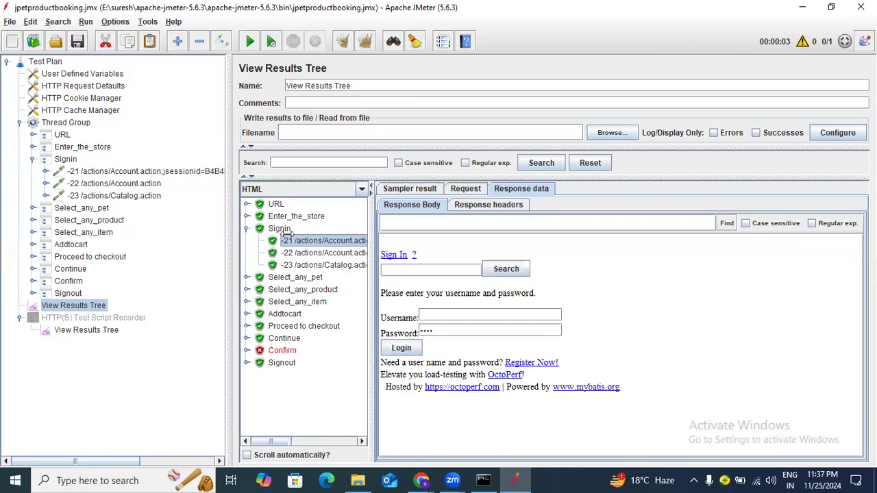
click(305, 252)
drag(411, 291, 590, 300)
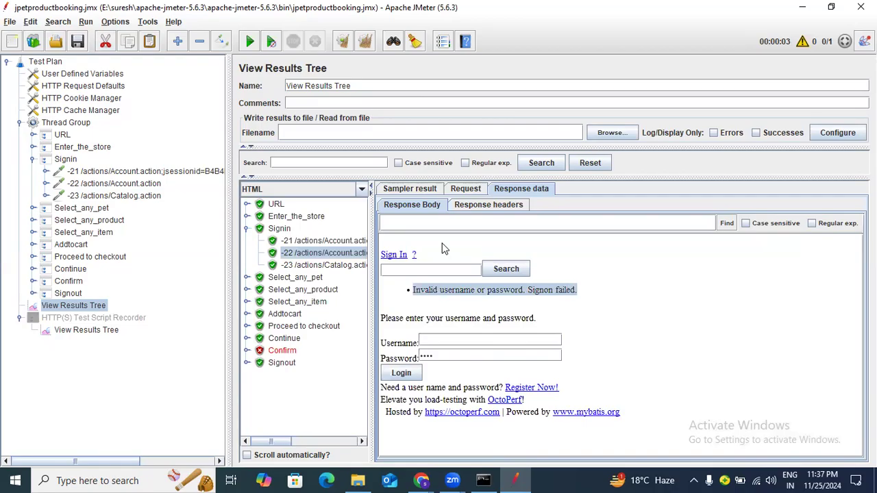
Compare the response code in the sampler result of Signin request -22 with the message in its rendered response
click(421, 189)
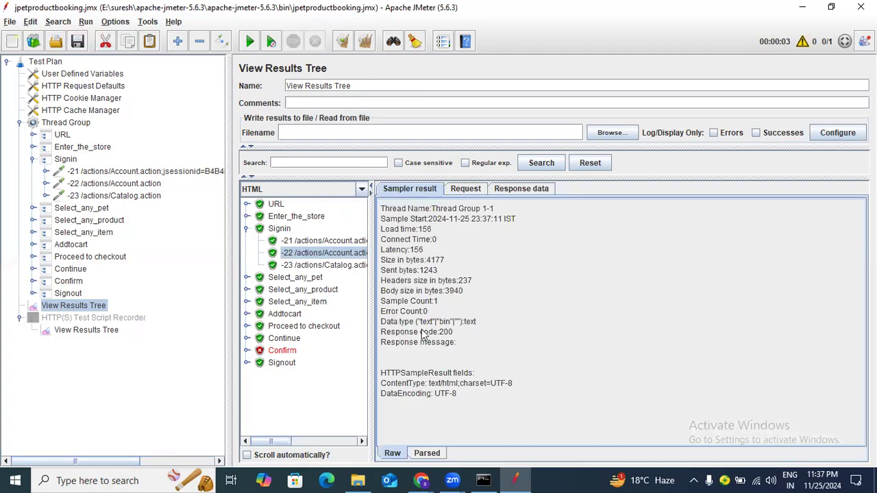
drag(383, 333, 473, 334)
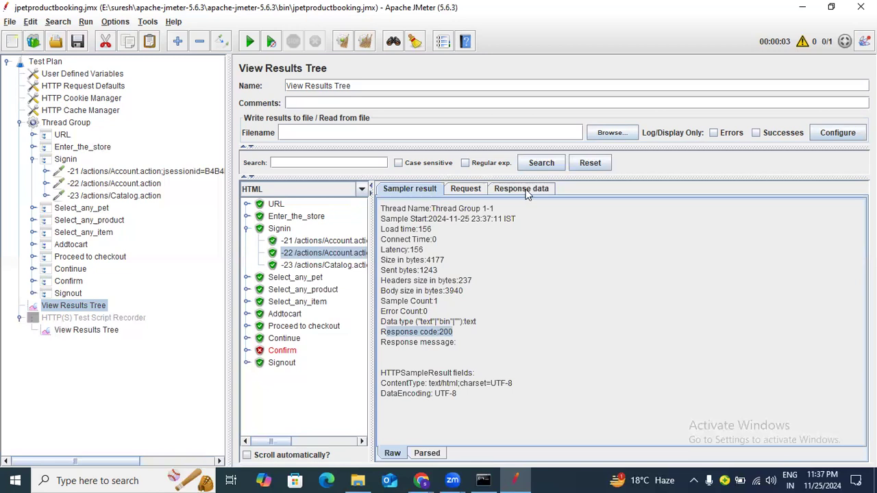
click(526, 192)
drag(409, 293, 584, 308)
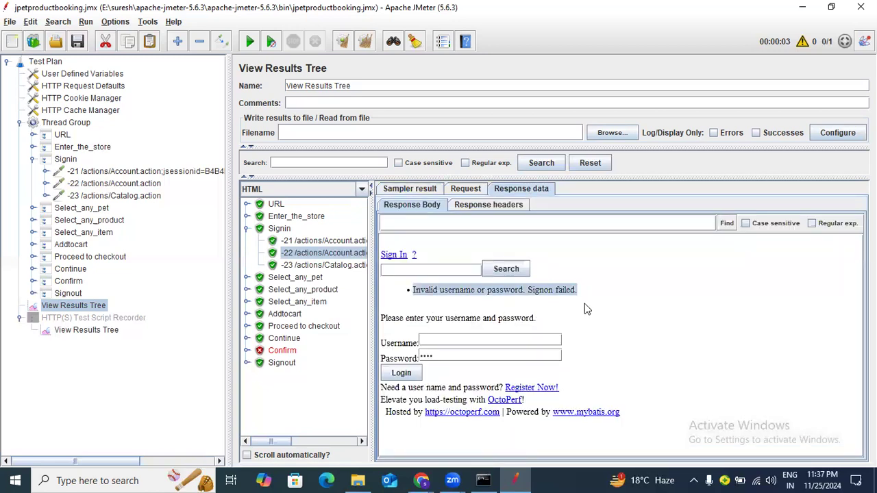
Expand Select_any_pet, Select_any_product, Select_any_item and Addtocart in the new results and examine whether each rendered page is signed in
click(246, 277)
click(286, 290)
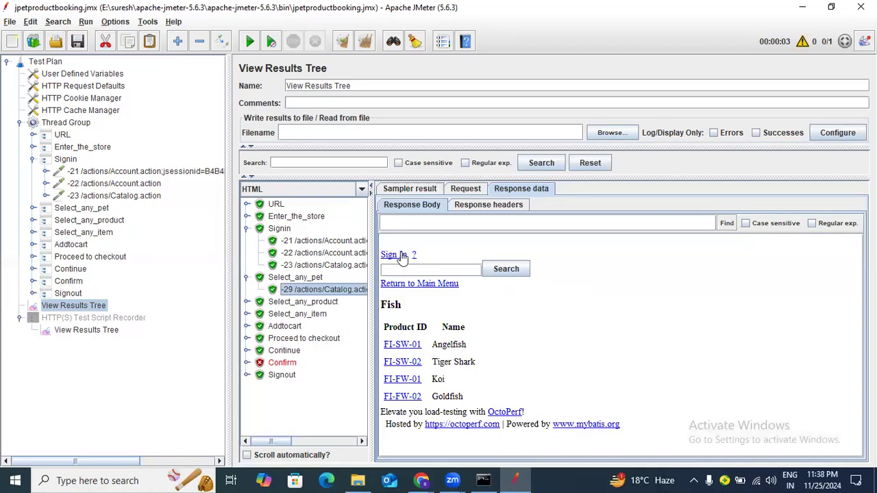
click(247, 302)
click(292, 315)
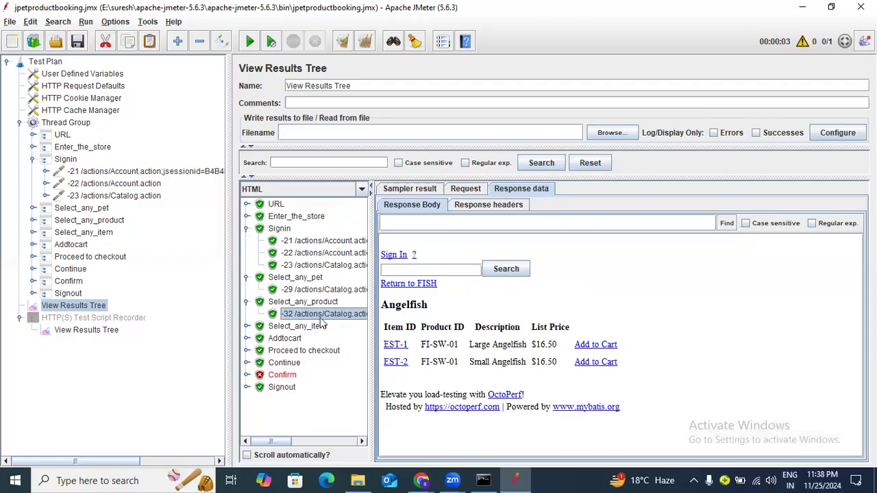
click(247, 327)
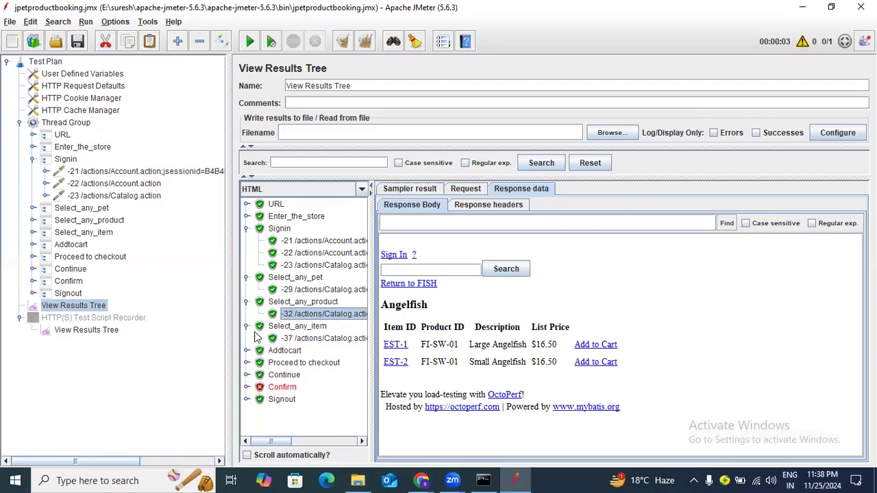
click(289, 340)
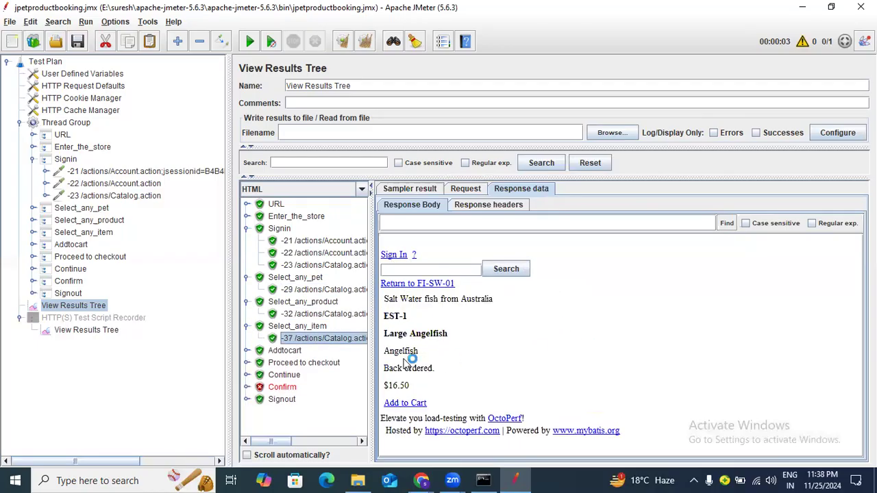
click(247, 350)
click(283, 363)
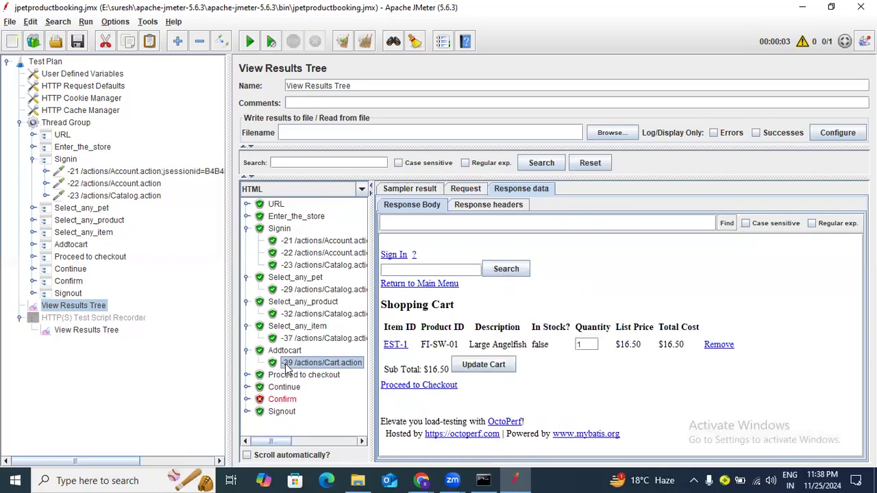
Expand Confirm and compare the rendered response of its -42 request with that of Signin request -22
click(247, 400)
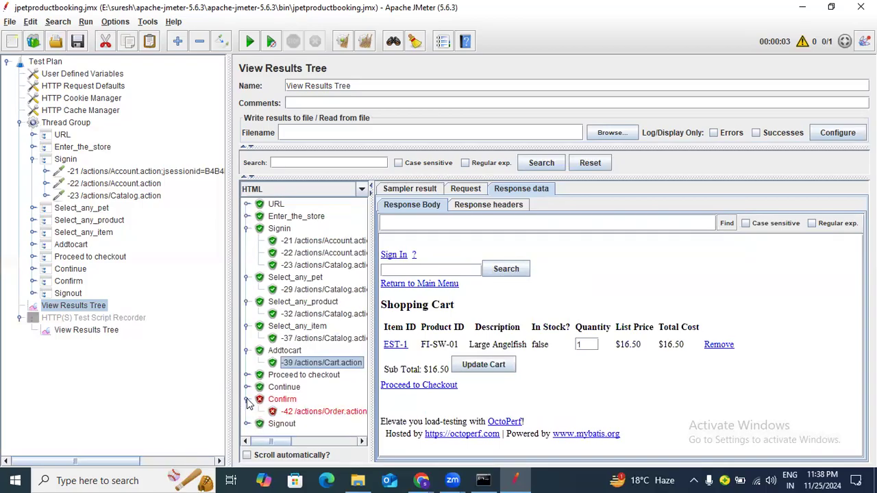
click(248, 405)
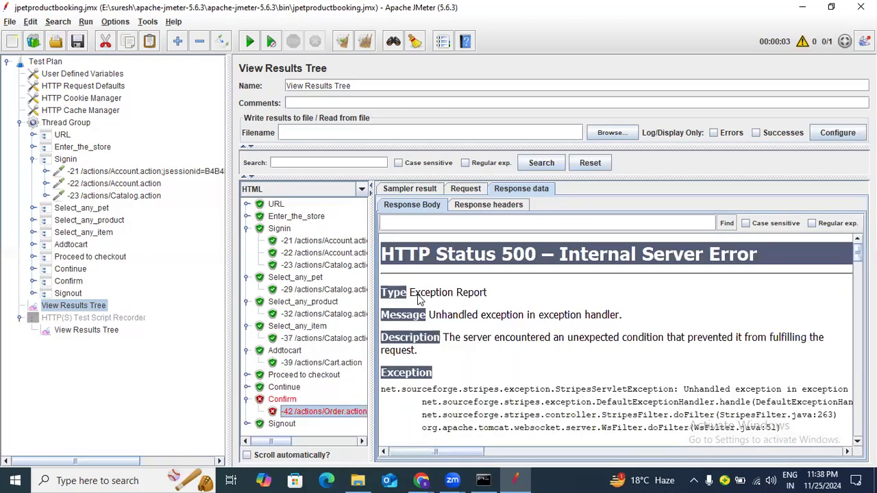
click(335, 256)
drag(409, 287, 613, 291)
click(327, 410)
Review the username and password parameters of the -22 /actions/Account.action request against the replayed results
click(97, 186)
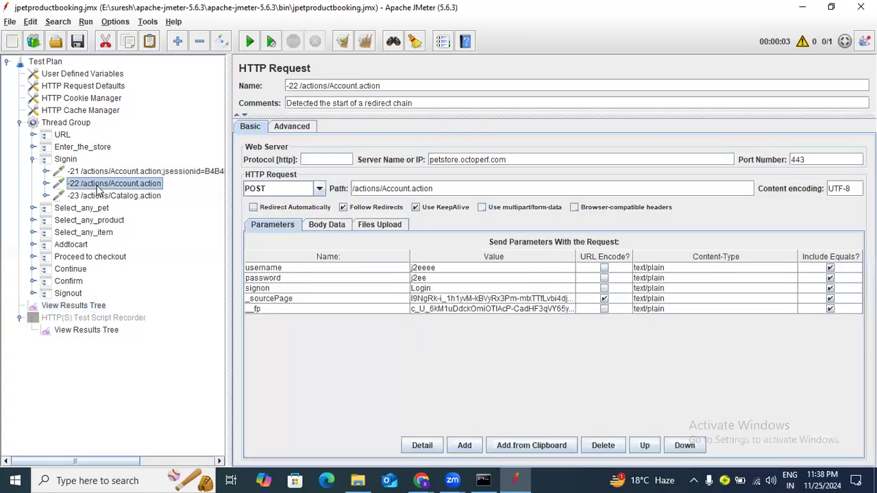
click(451, 267)
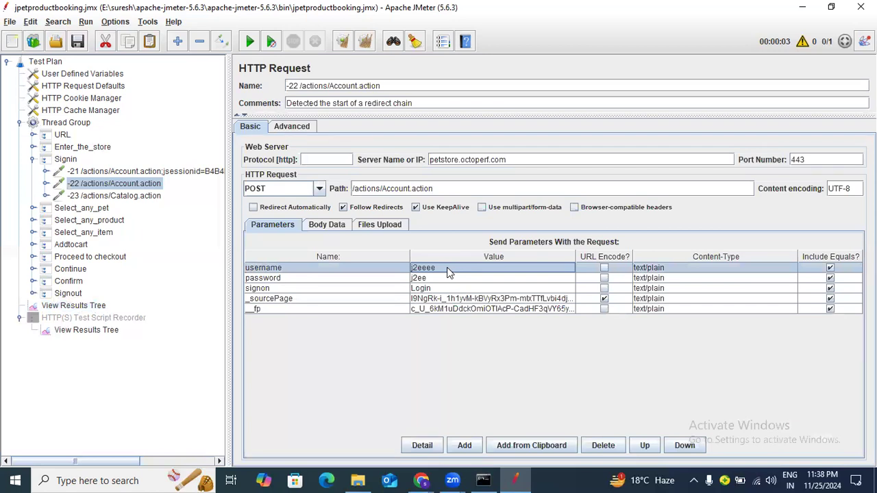
click(76, 308)
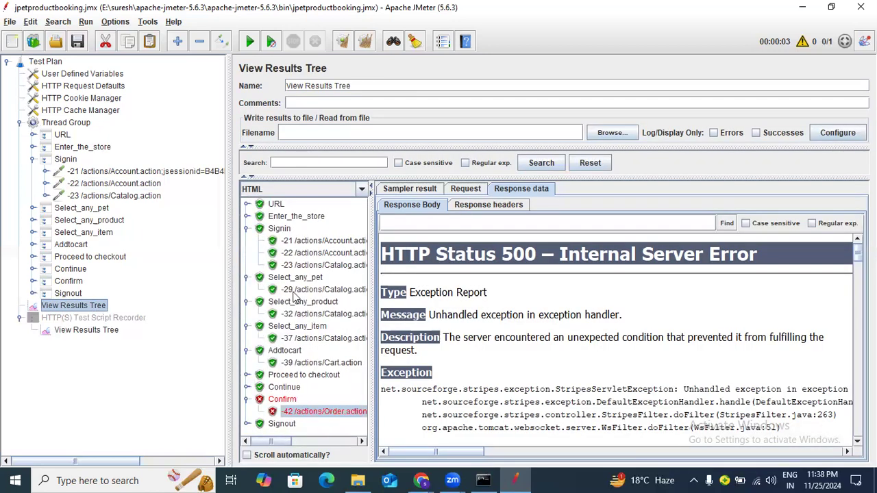
click(143, 185)
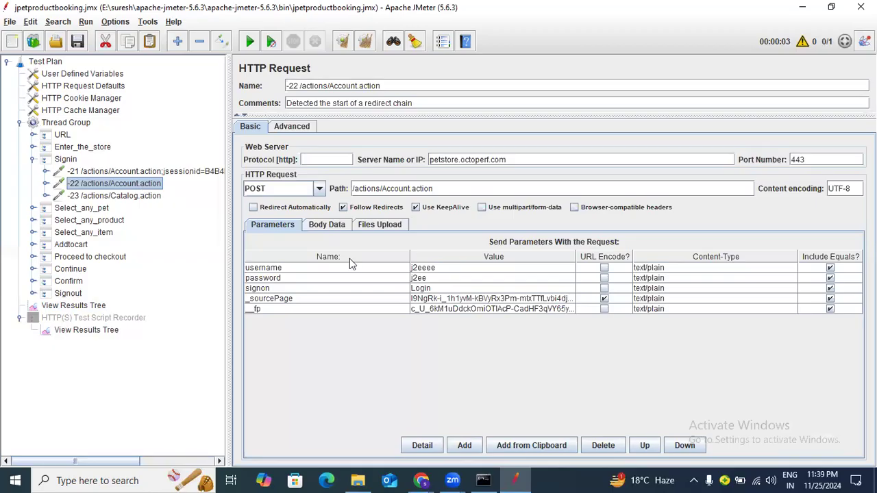
click(441, 268)
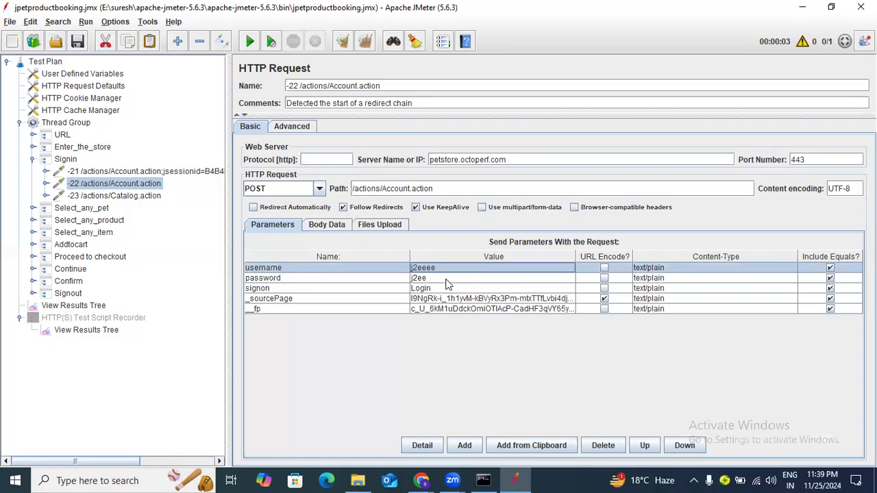
click(445, 278)
click(446, 270)
click(441, 279)
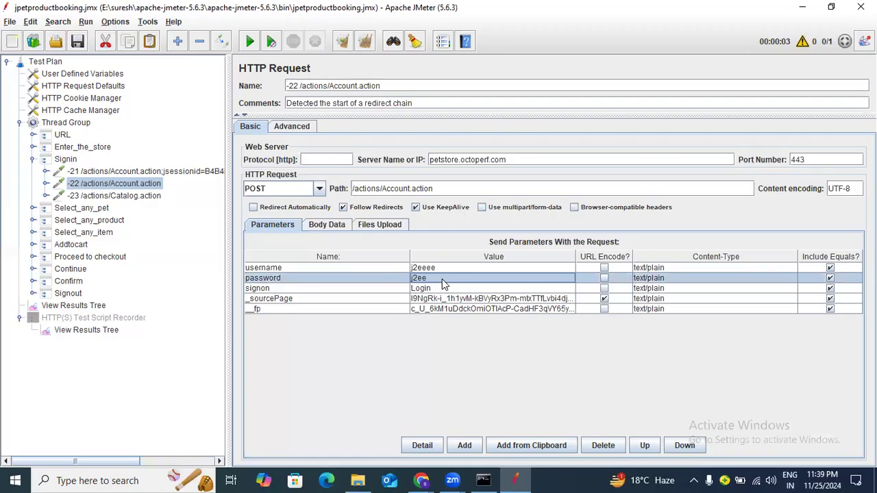
Set the Thread Group's number of threads (users) to 10
click(69, 124)
click(359, 177)
text(0)
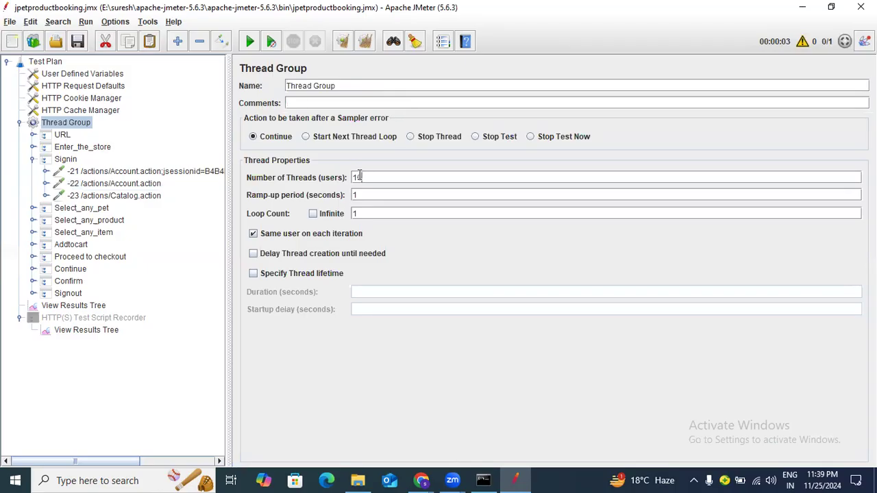
Return to Signin request -22 and check the single hard-coded username it sends for every thread
click(127, 185)
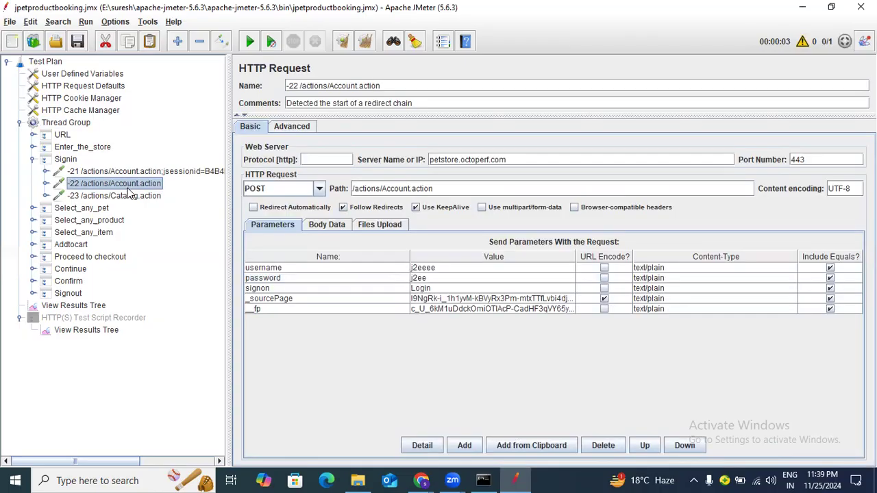
click(447, 273)
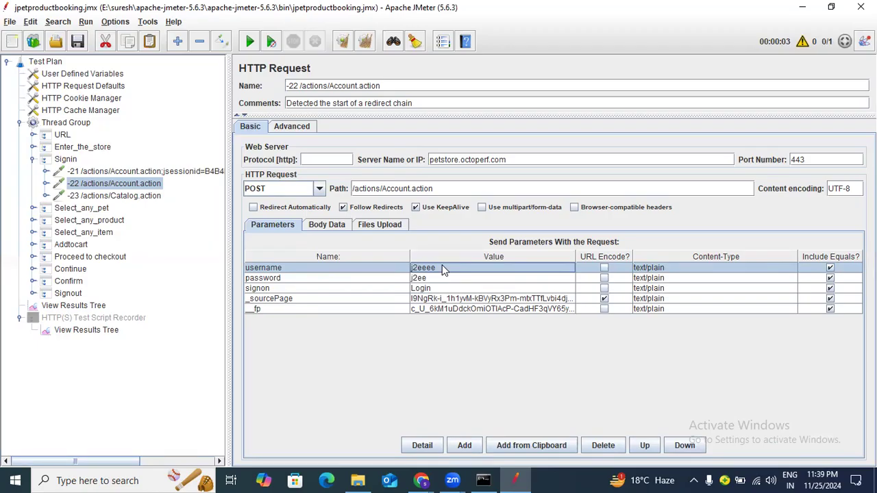
click(798, 371)
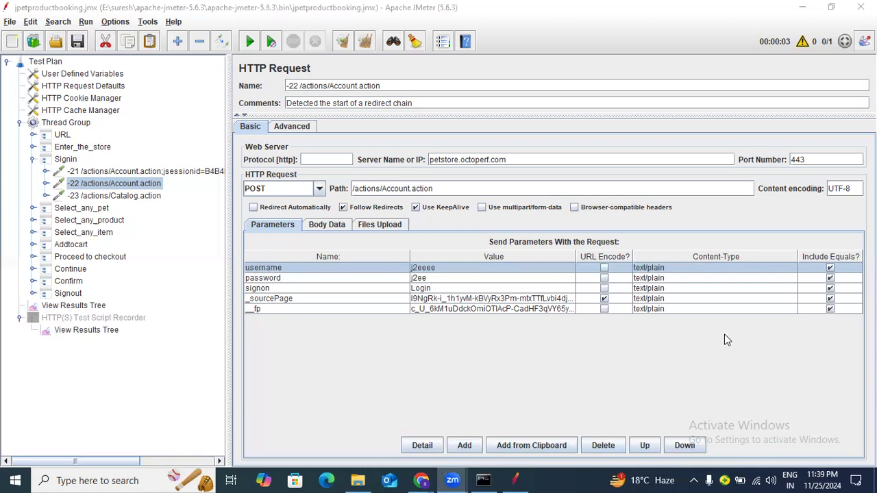